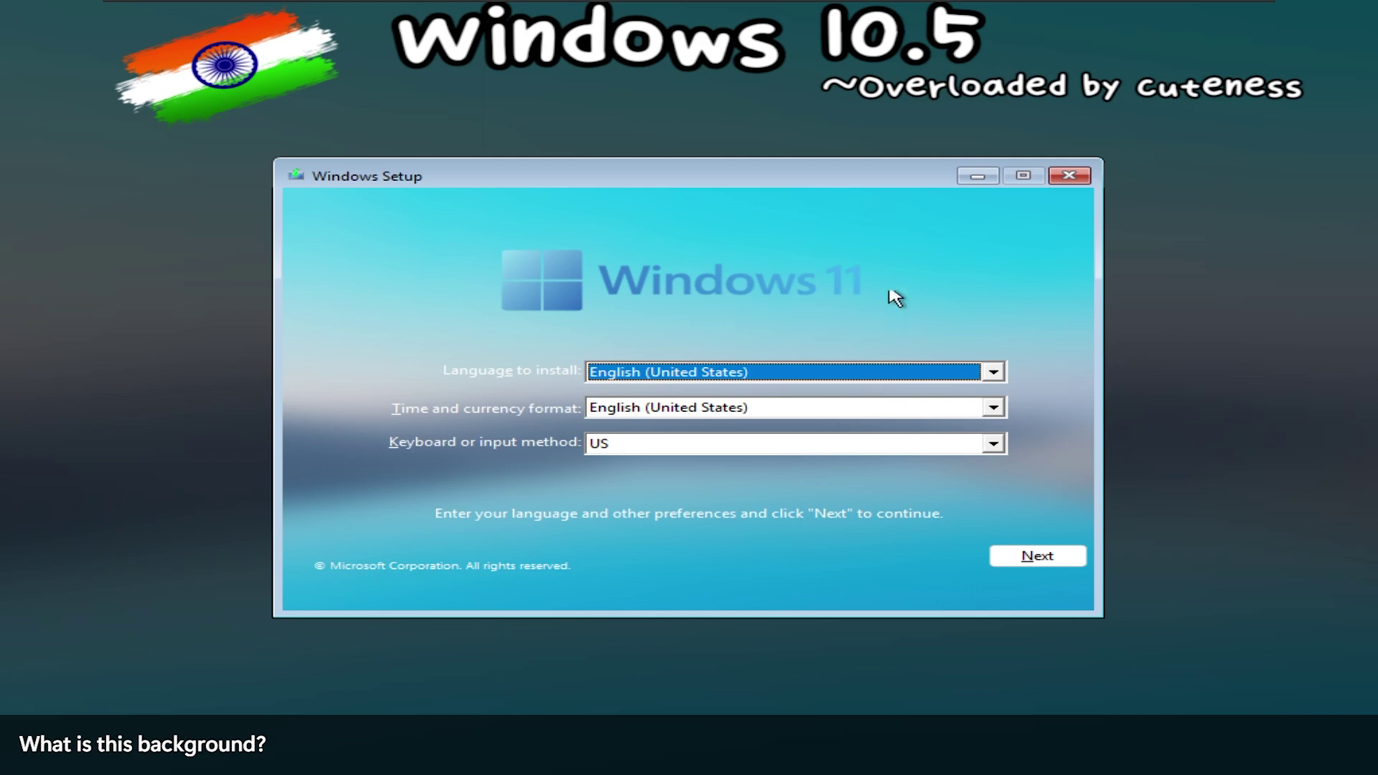
Set the time and currency format to Italian (Italy) and start the Windows installation
{"action": "key", "text": "Tab"}
{"action": "type", "text": "it"}
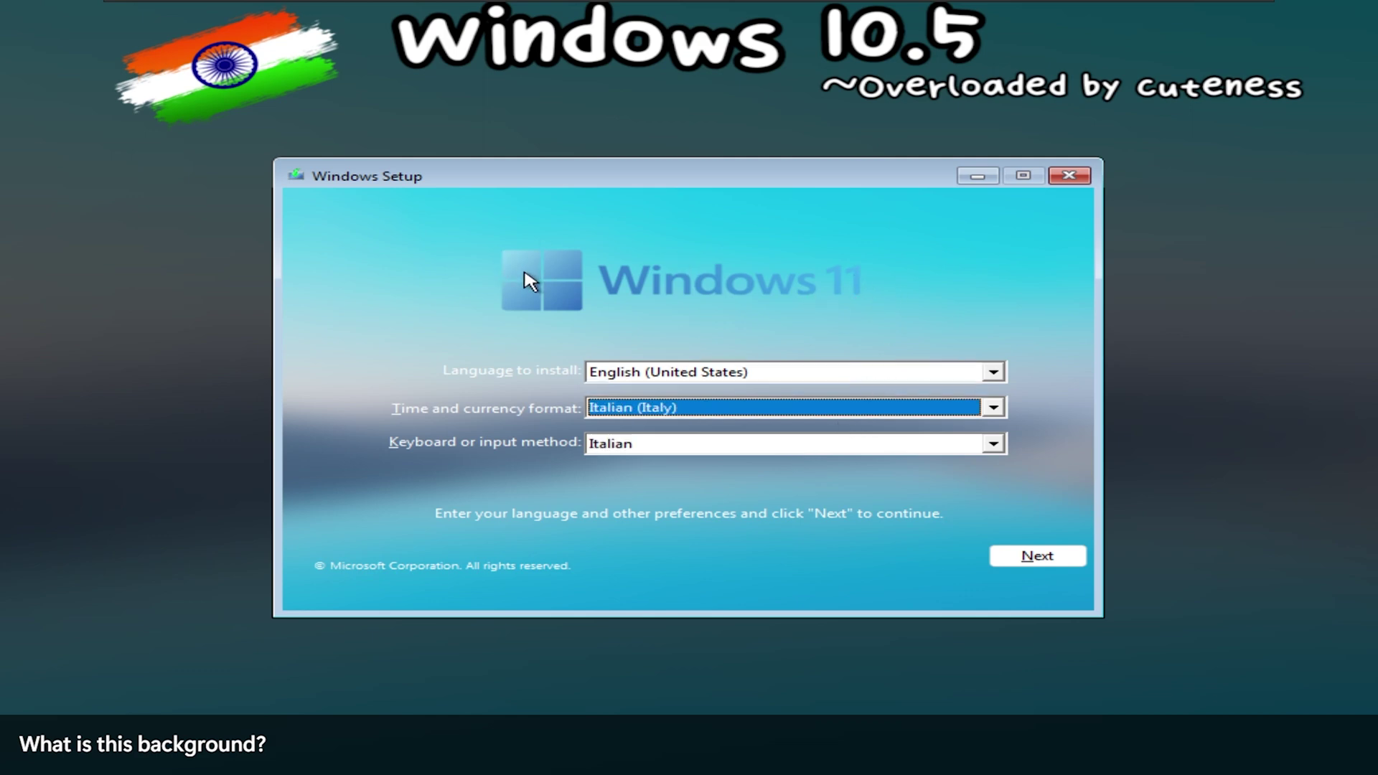
{"action": "key", "text": "Return"}
{"action": "key", "text": "Return"}
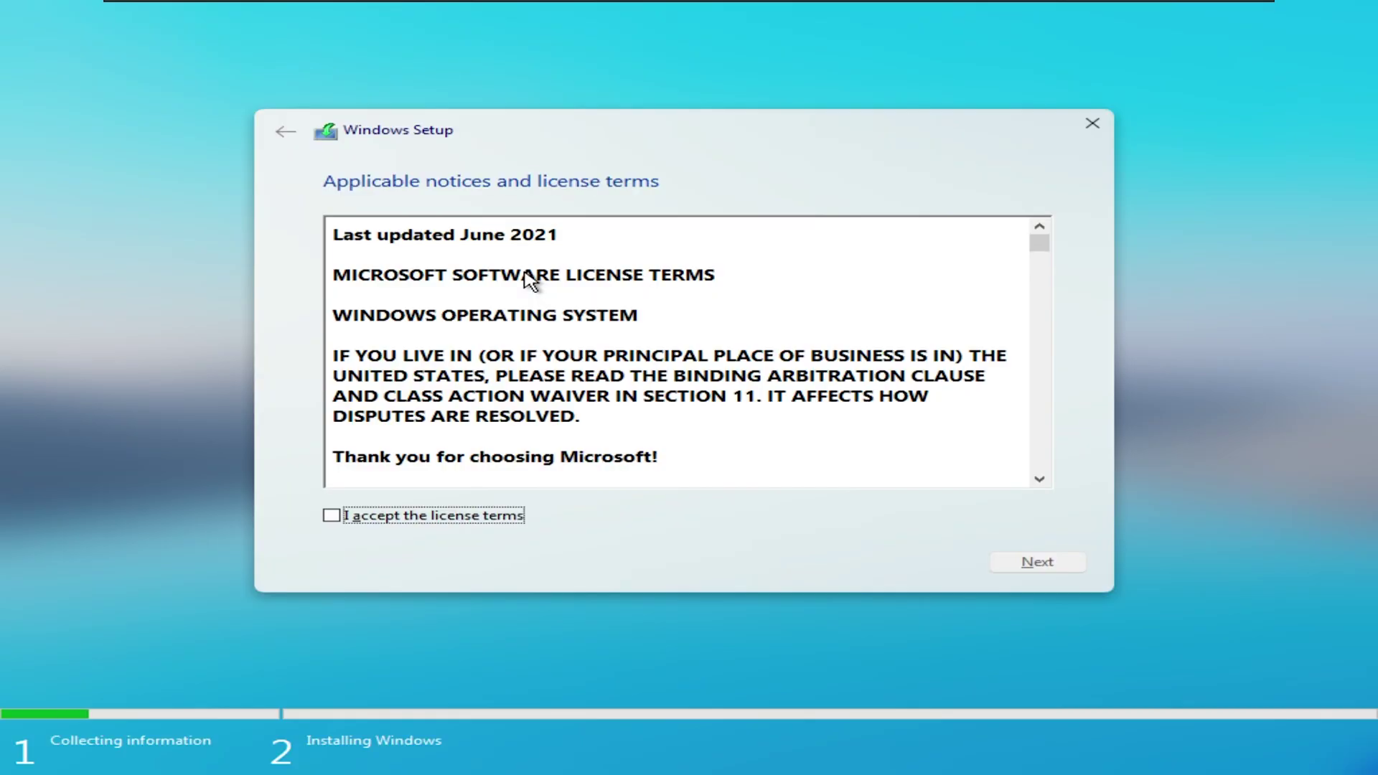
Accept the license terms and install Windows on Drive 0 Unallocated Space
{"action": "left_click", "coordinate": [450, 520]}
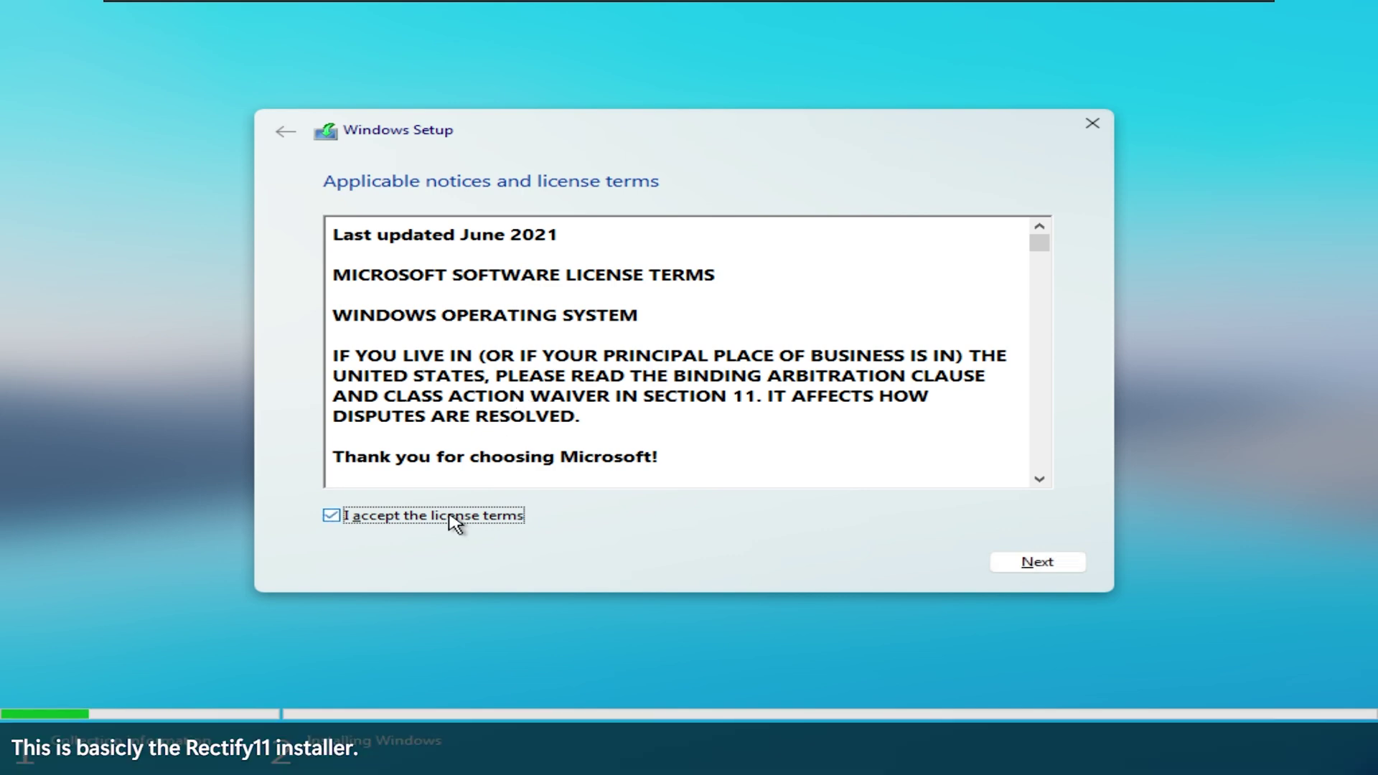
{"action": "key", "text": "Return"}
{"action": "key", "text": "Return"}
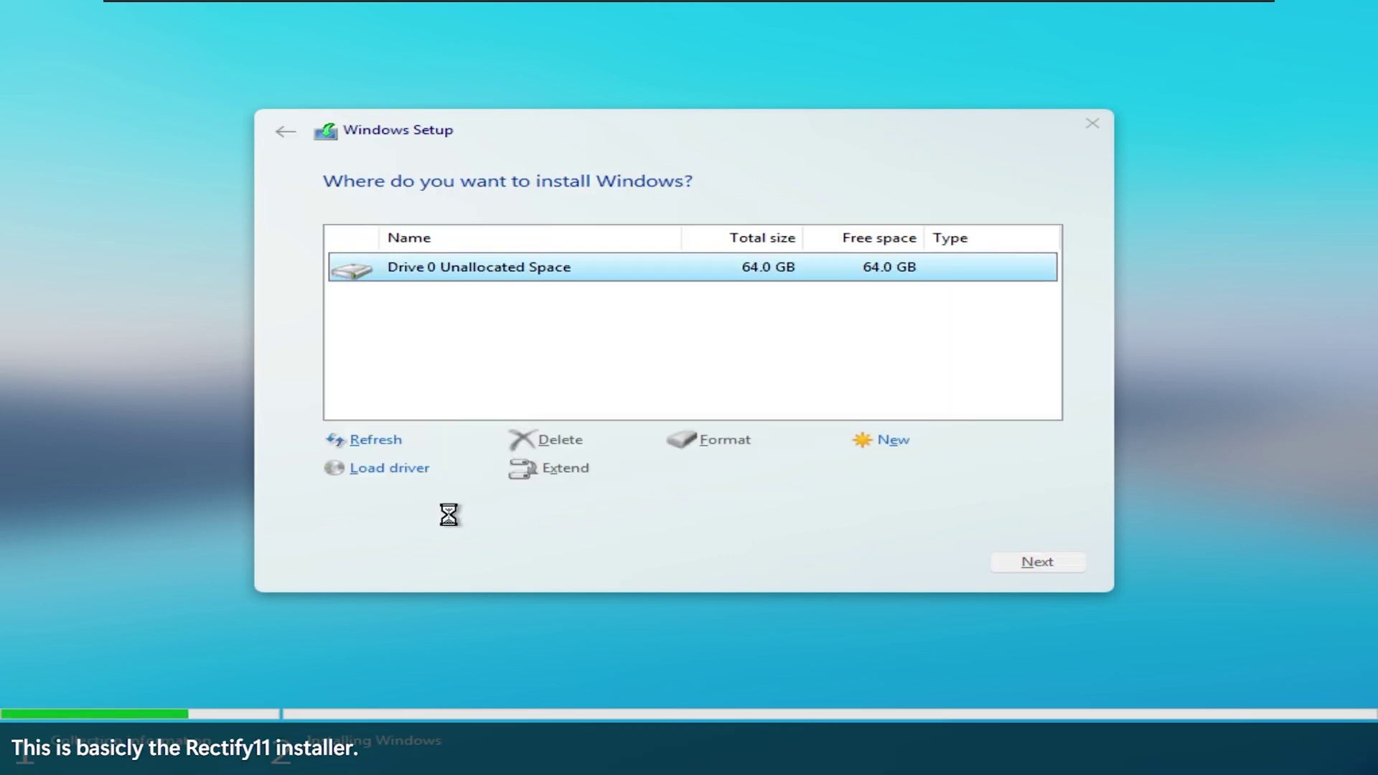
{"action": "key", "text": "Return"}
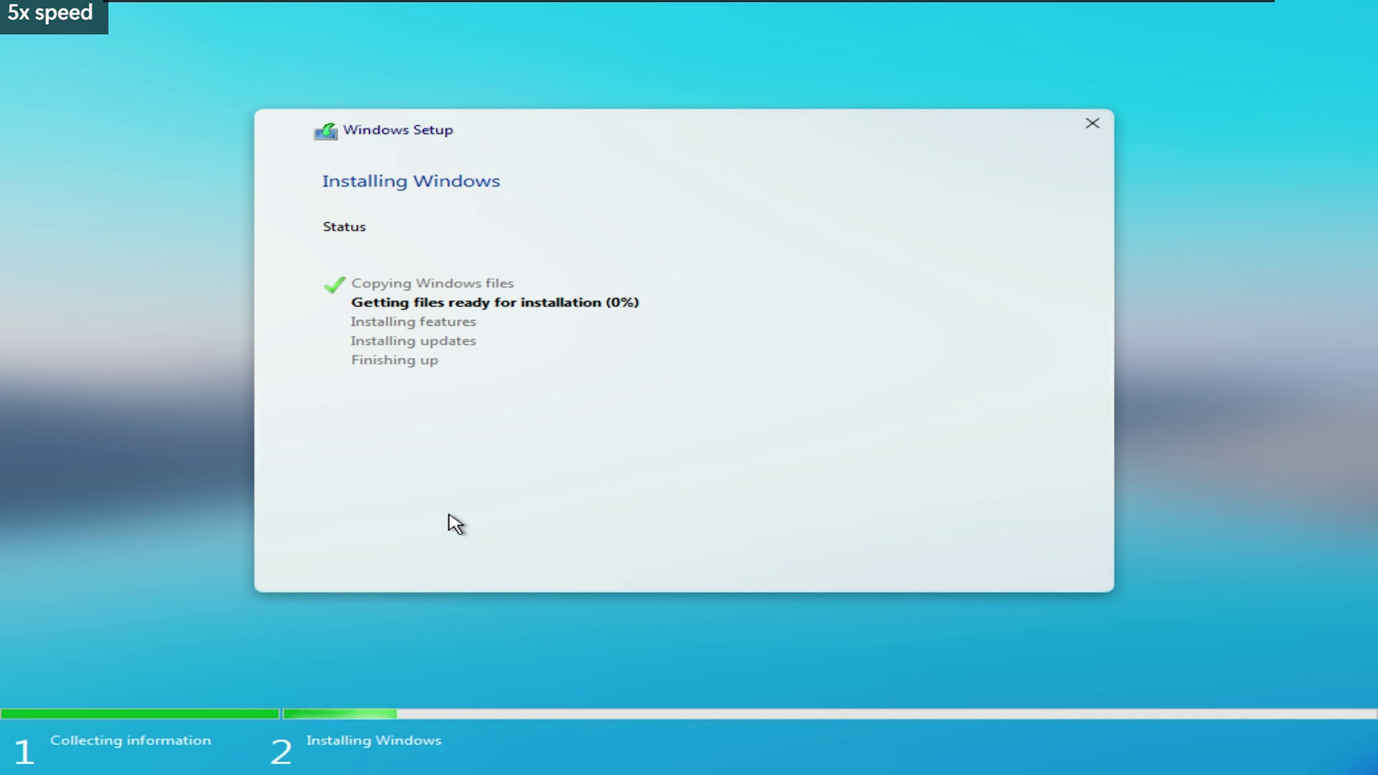
Open a command prompt and Task Manager during setup, and show the performance graphs beside the installation progress
{"action": "key", "text": "shift+F10"}
{"action": "key", "text": "ctrl+shift+Escape"}
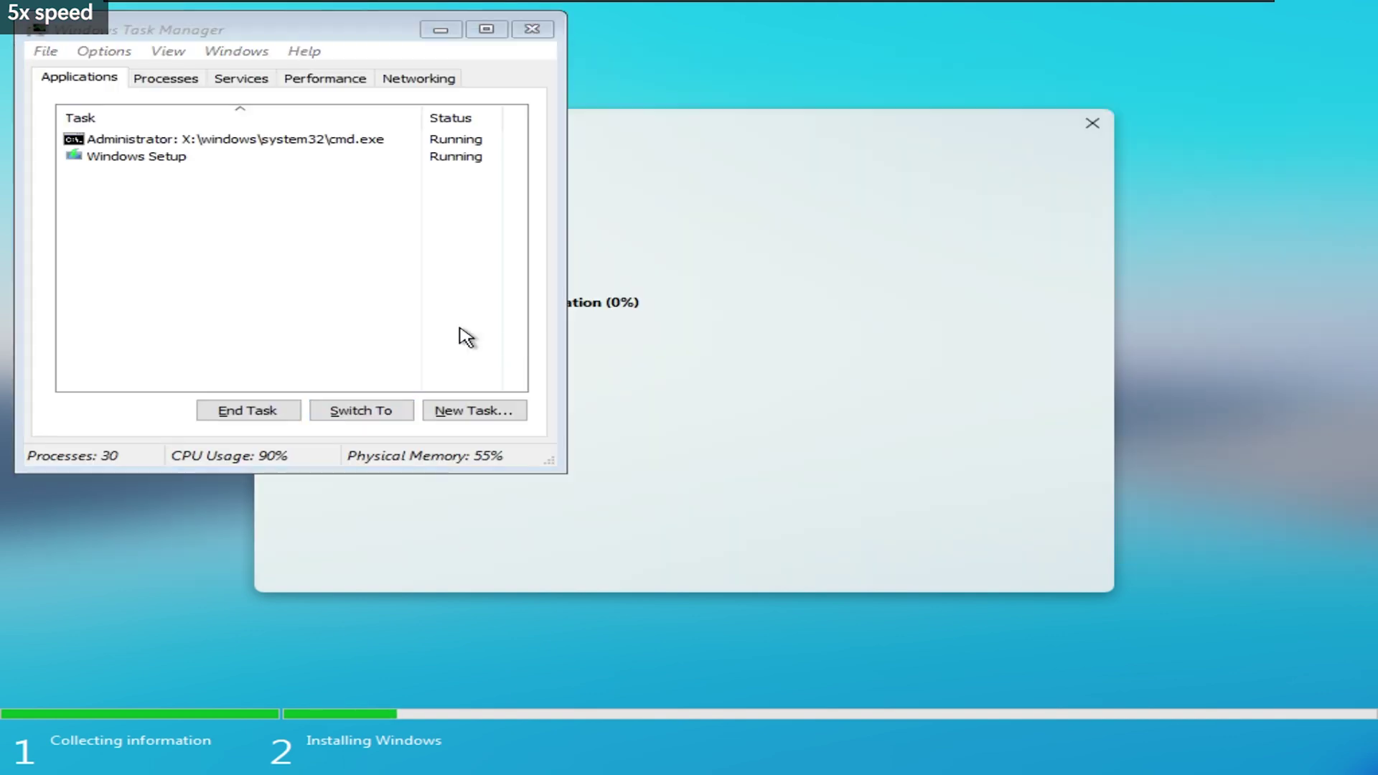
{"action": "left_click", "coordinate": [324, 78]}
{"action": "left_click_drag", "start_coordinate": [294, 30], "coordinate": [1101, 84]}
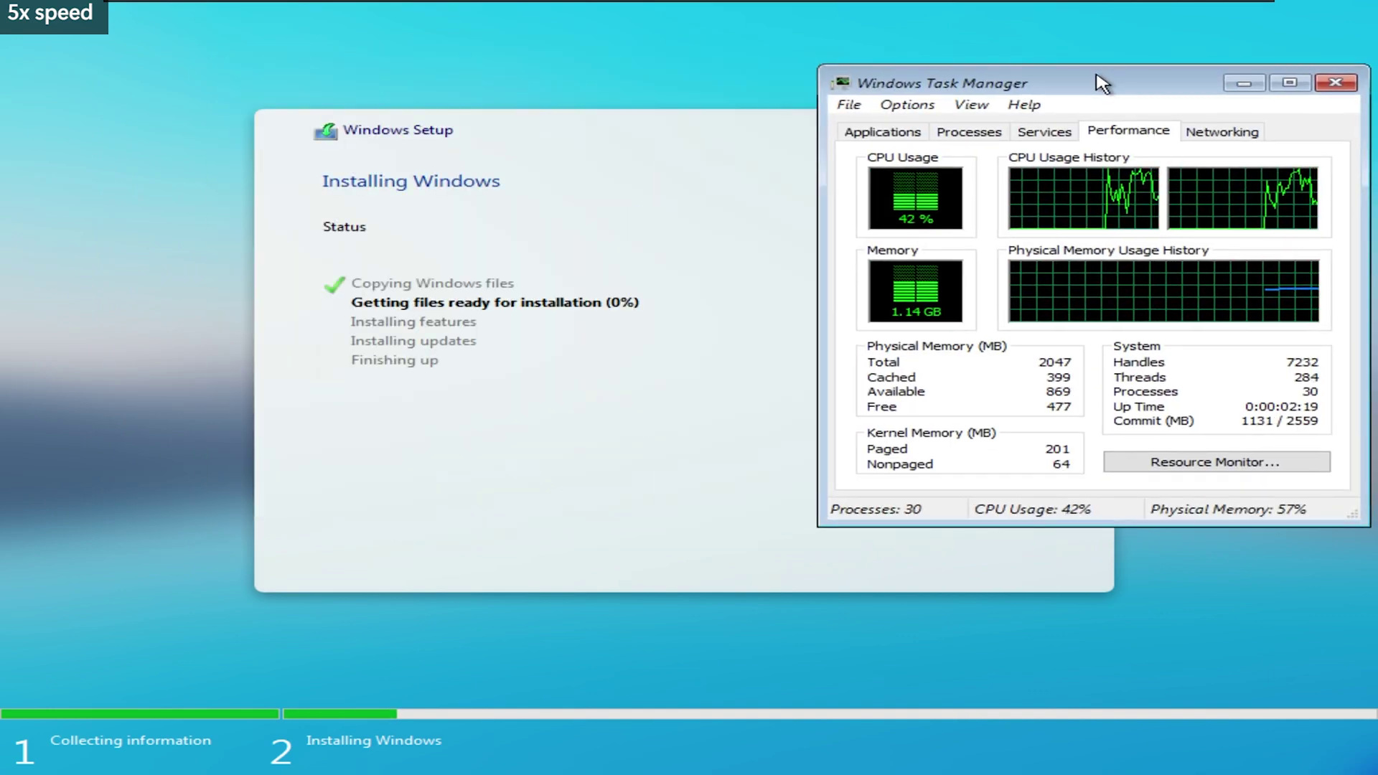
Launch Notepad from the command prompt and browse This PC through its Open dialog
{"action": "key", "text": "alt+Tab"}
{"action": "type", "text": "notepad"}
{"action": "key", "text": "Return"}
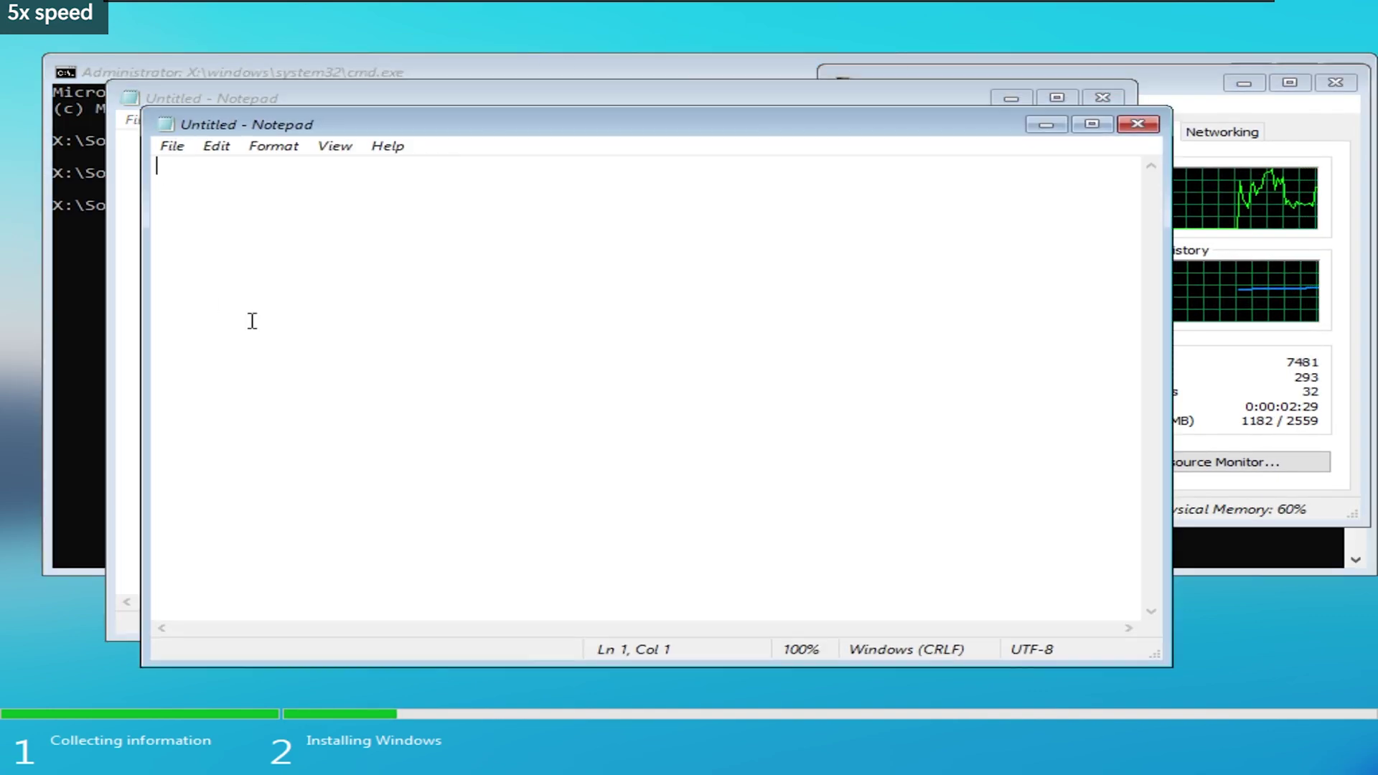
{"action": "left_click", "coordinate": [137, 119]}
{"action": "left_click", "coordinate": [154, 166]}
{"action": "left_click", "coordinate": [194, 349]}
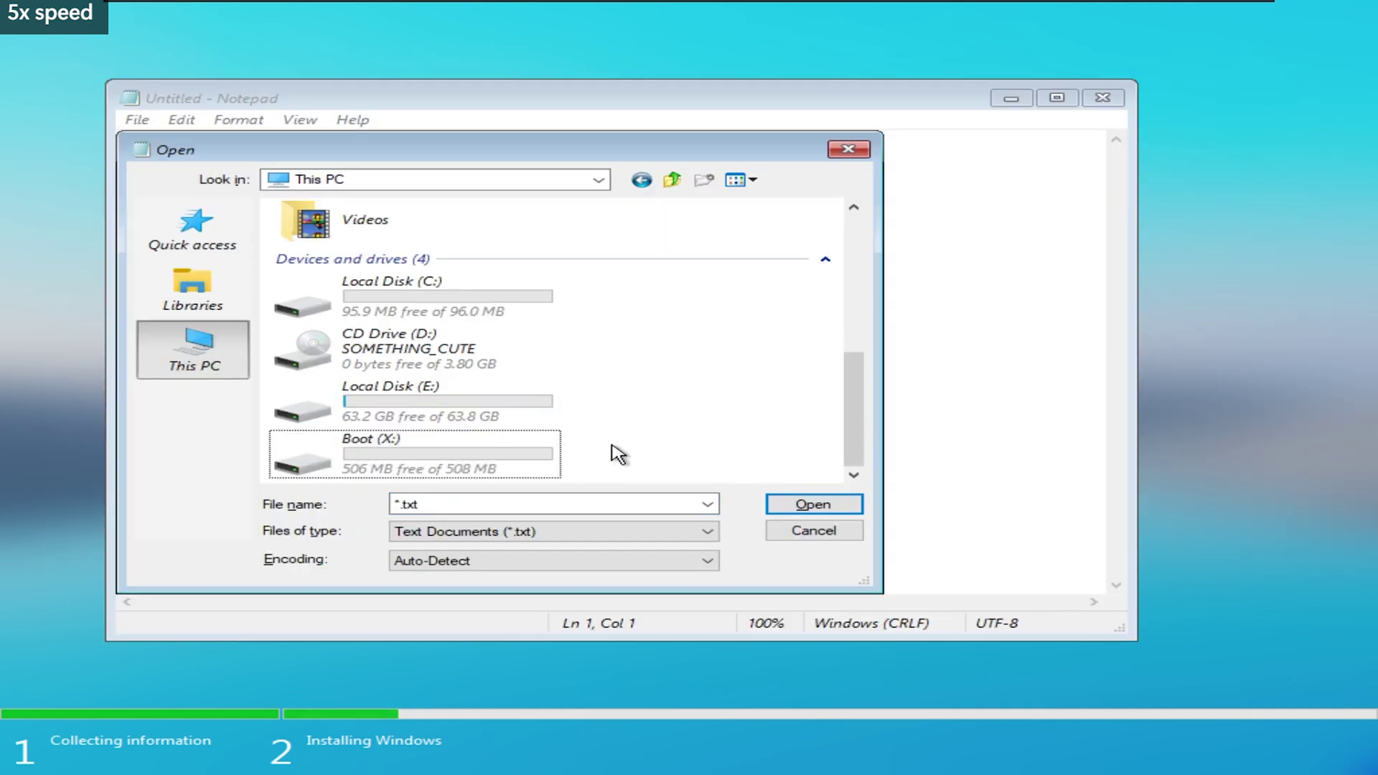
Check the properties of Local Disk (E:), return to Windows Setup and close the command prompt
{"action": "left_click", "coordinate": [553, 424]}
{"action": "key", "text": "alt+Return"}
{"action": "key", "text": "alt+Tab"}
{"action": "key", "text": "alt+Tab"}
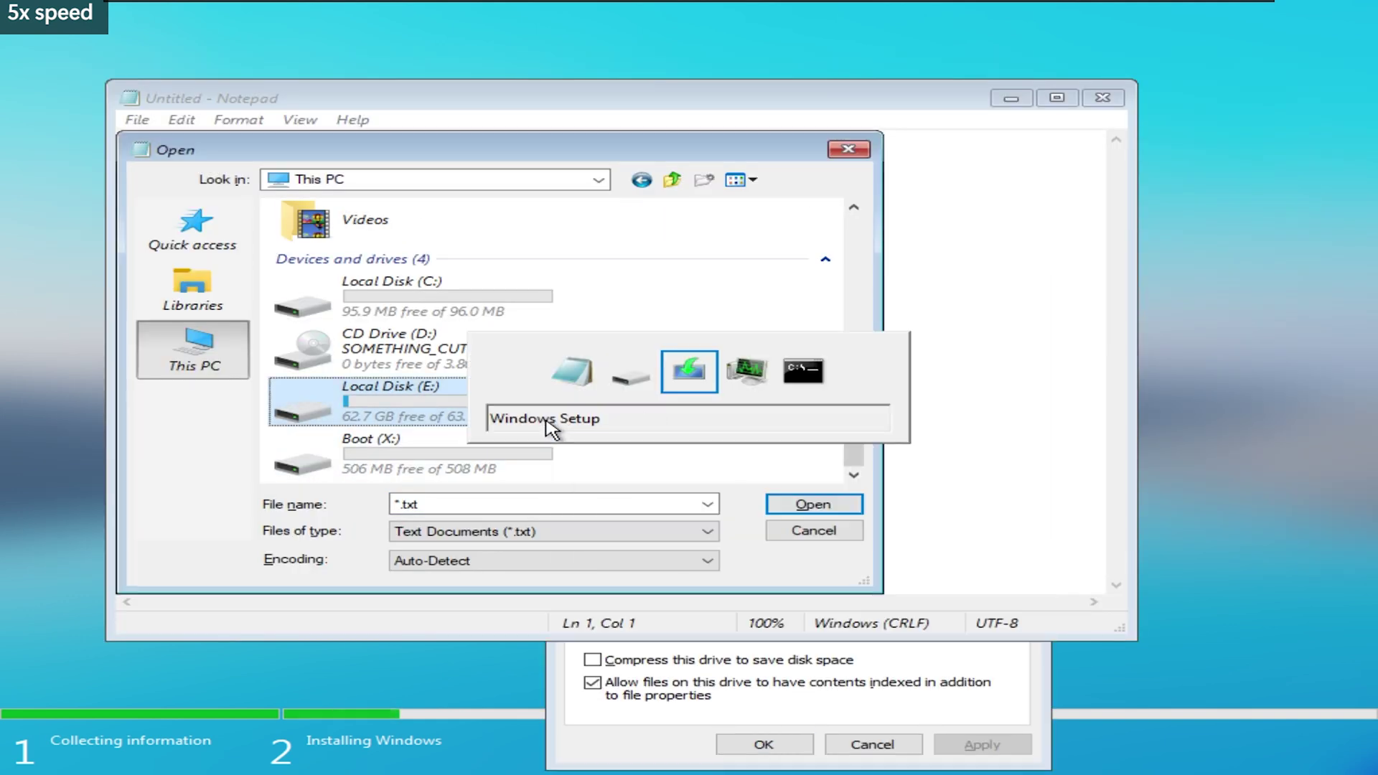
{"action": "key", "text": "alt+Tab"}
{"action": "key", "text": "alt+Tab"}
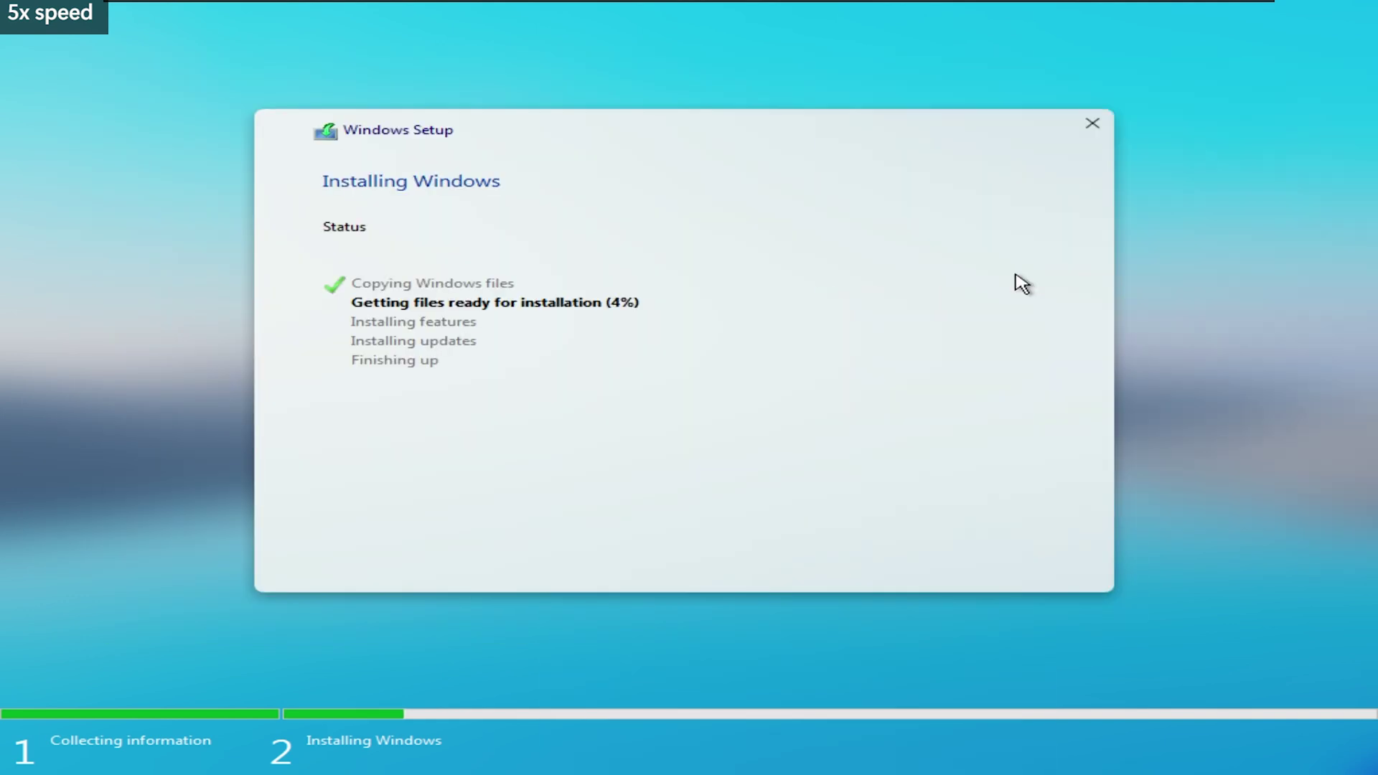
{"action": "key", "text": "alt+Tab"}
{"action": "left_click", "coordinate": [1341, 72]}
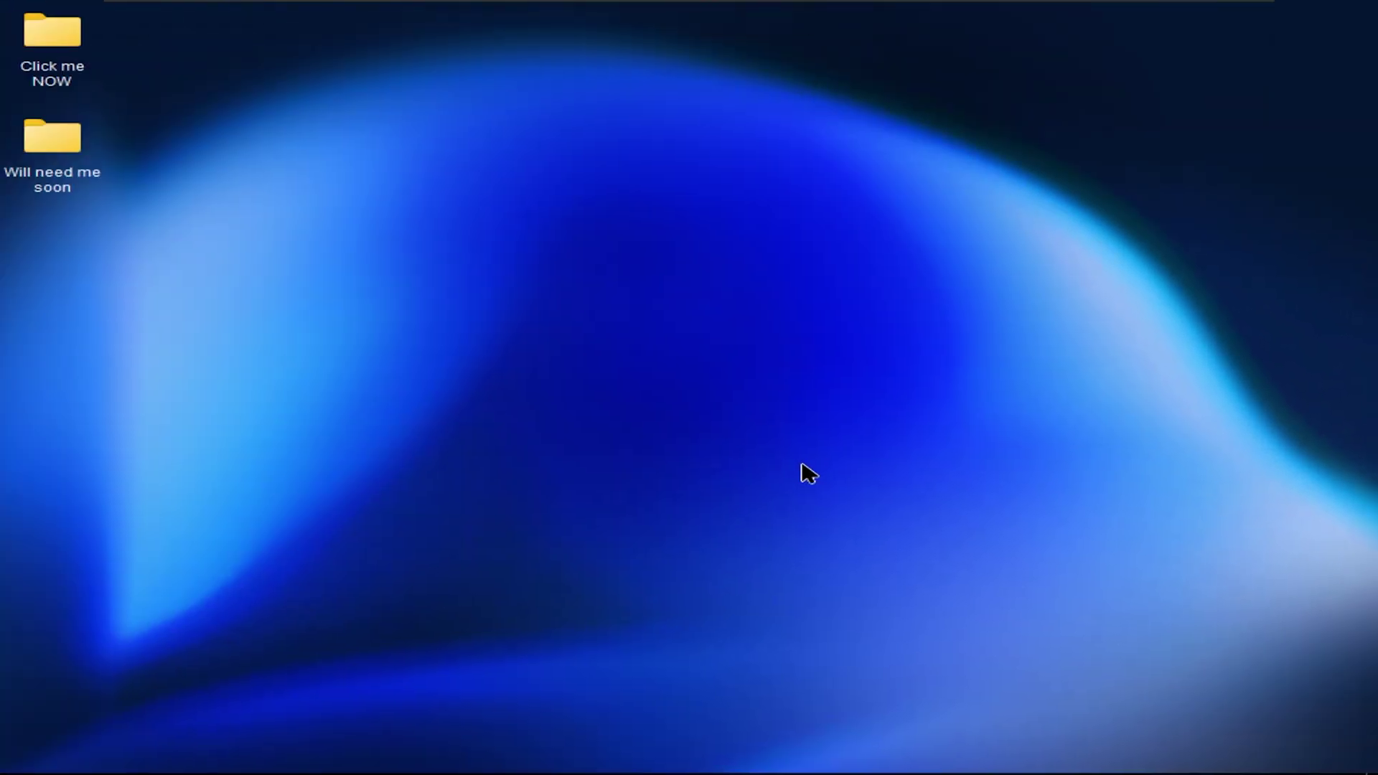
Open File Explorer at This PC and view the properties of Local Disk (C:)
{"action": "left_click_drag", "start_coordinate": [297, 575], "coordinate": [271, 473]}
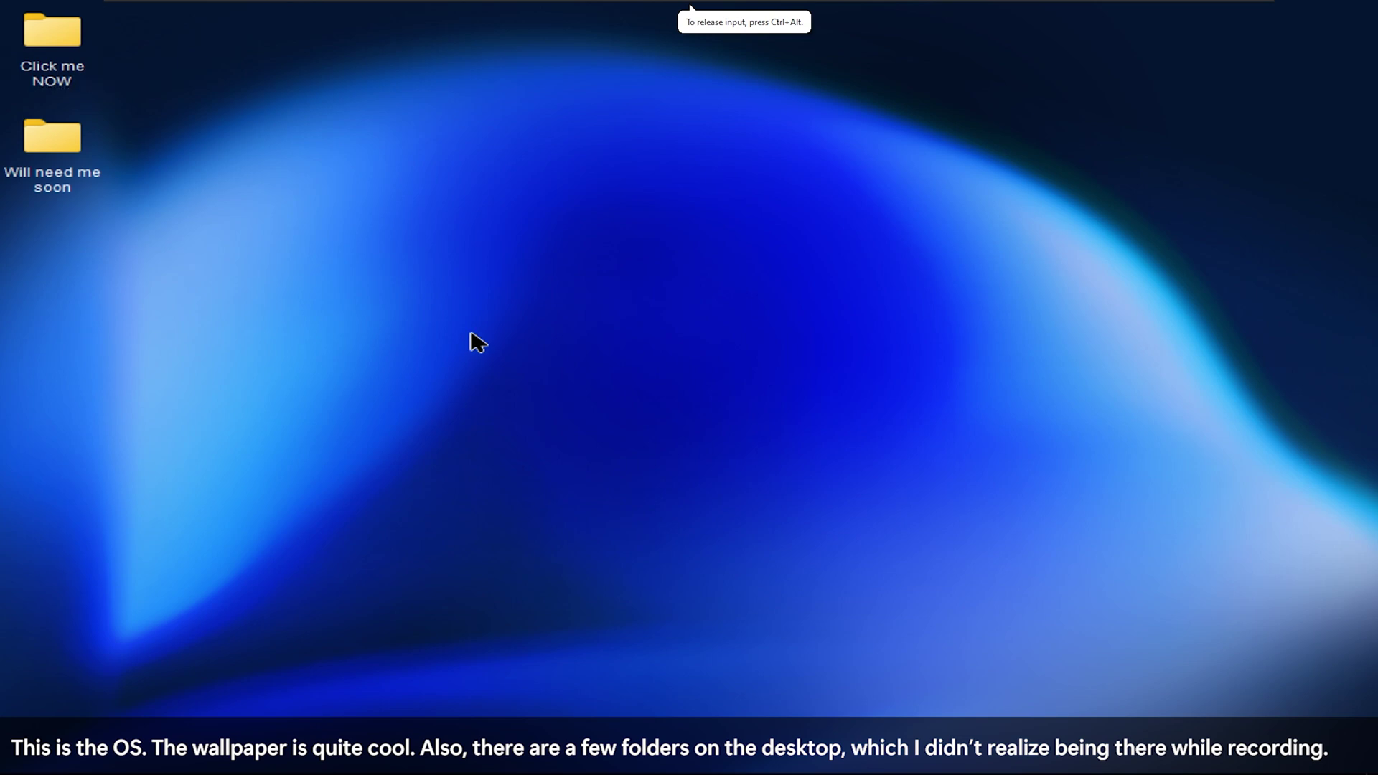
{"action": "key", "text": "super+e"}
{"action": "left_click_drag", "start_coordinate": [508, 542], "coordinate": [652, 443]}
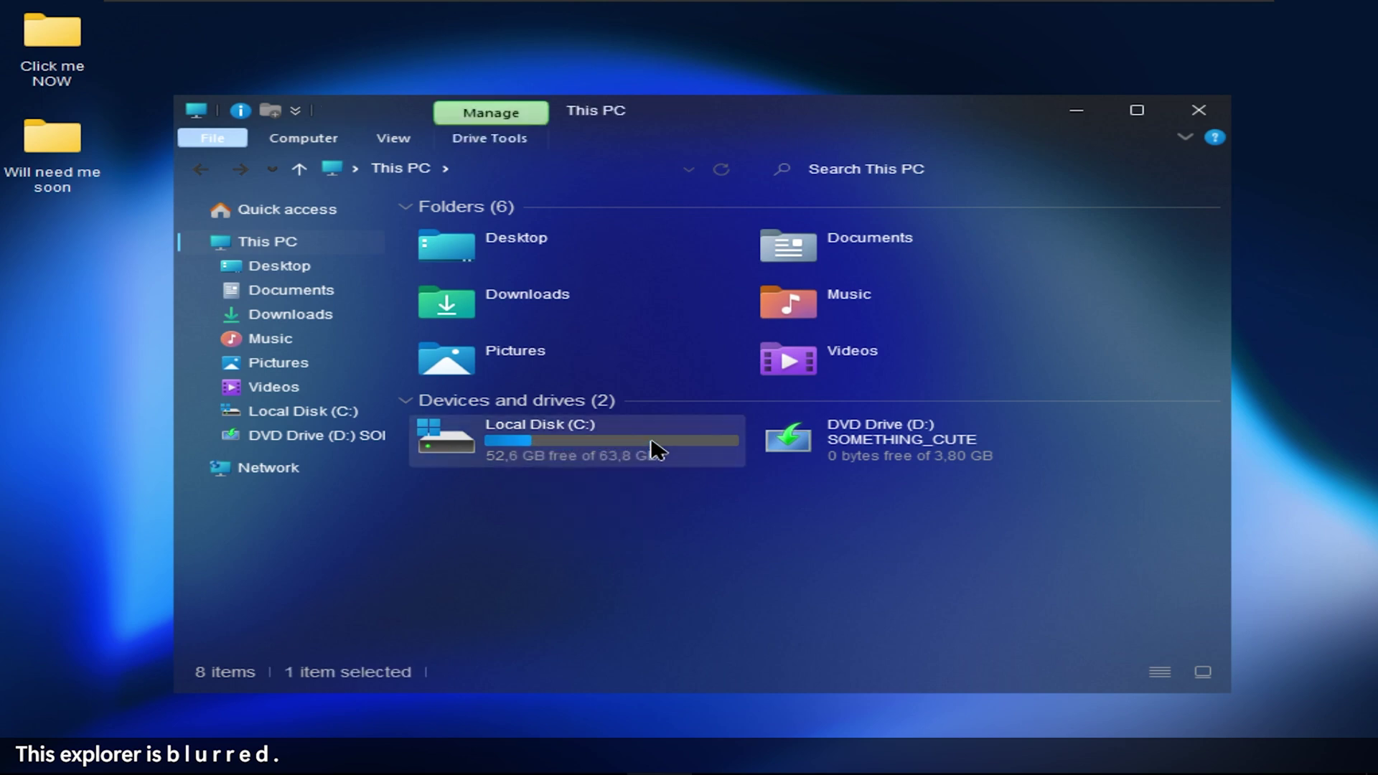
{"action": "key", "text": "alt+Return"}
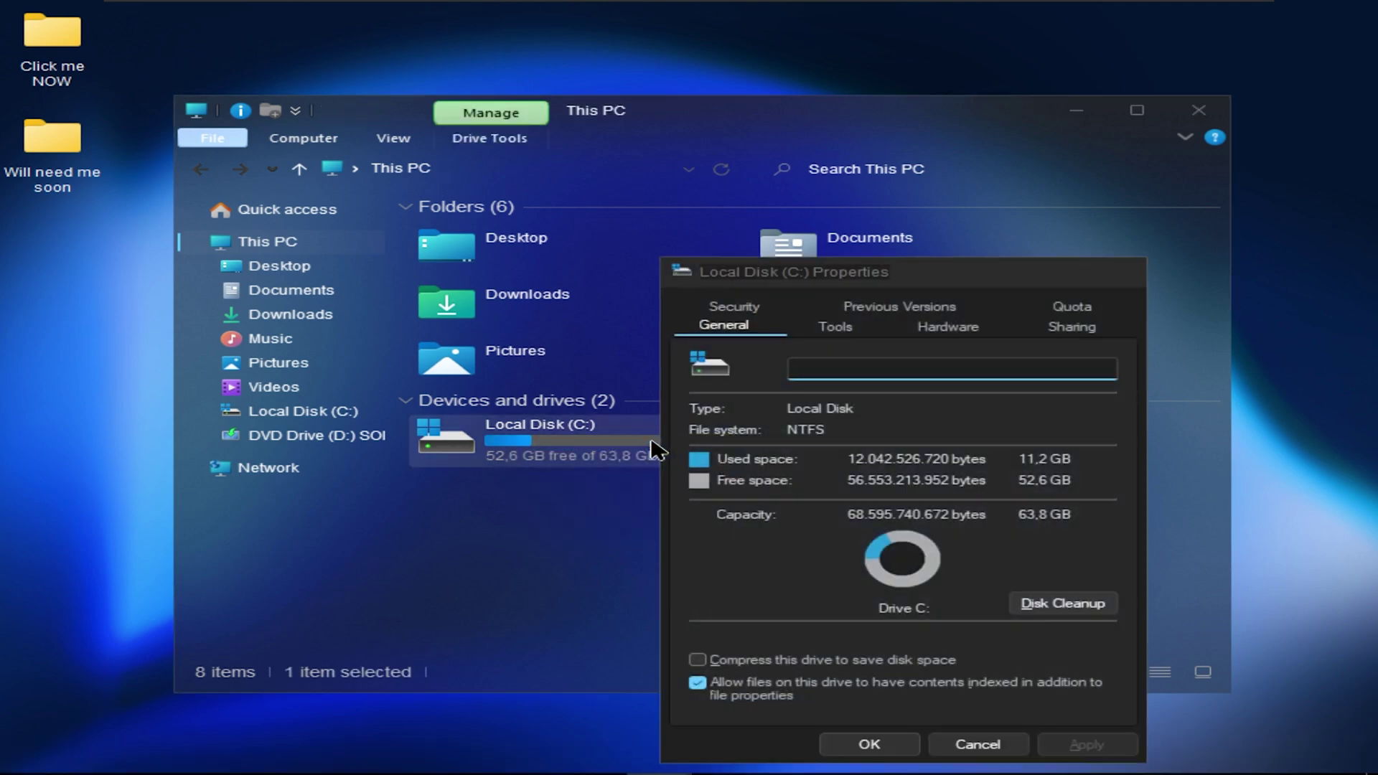
{"action": "key", "text": "Escape"}
Mount the VMware Tools installation disc in the virtual machine
{"action": "key", "text": "ctrl+alt"}
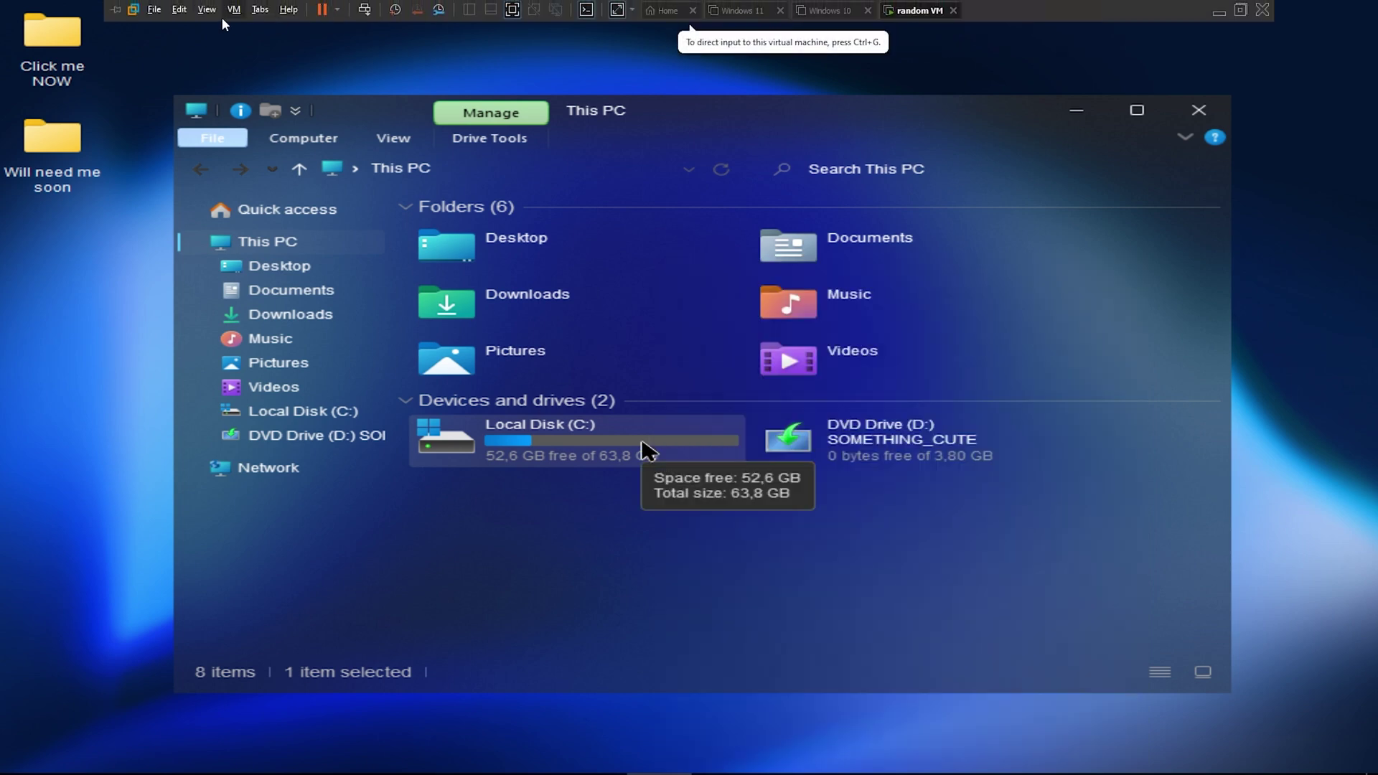
{"action": "left_click", "coordinate": [208, 9]}
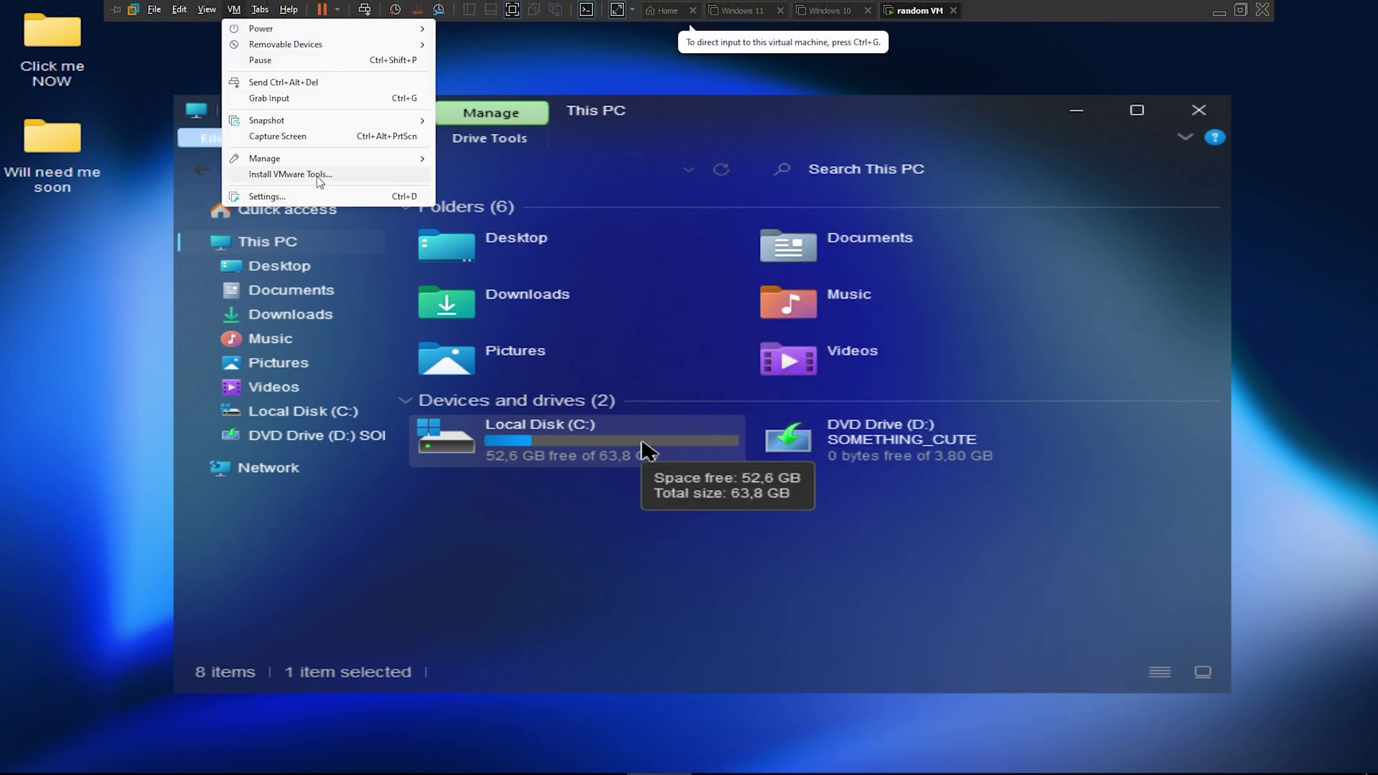
{"action": "left_click", "coordinate": [319, 180]}
{"action": "left_click", "coordinate": [581, 551]}
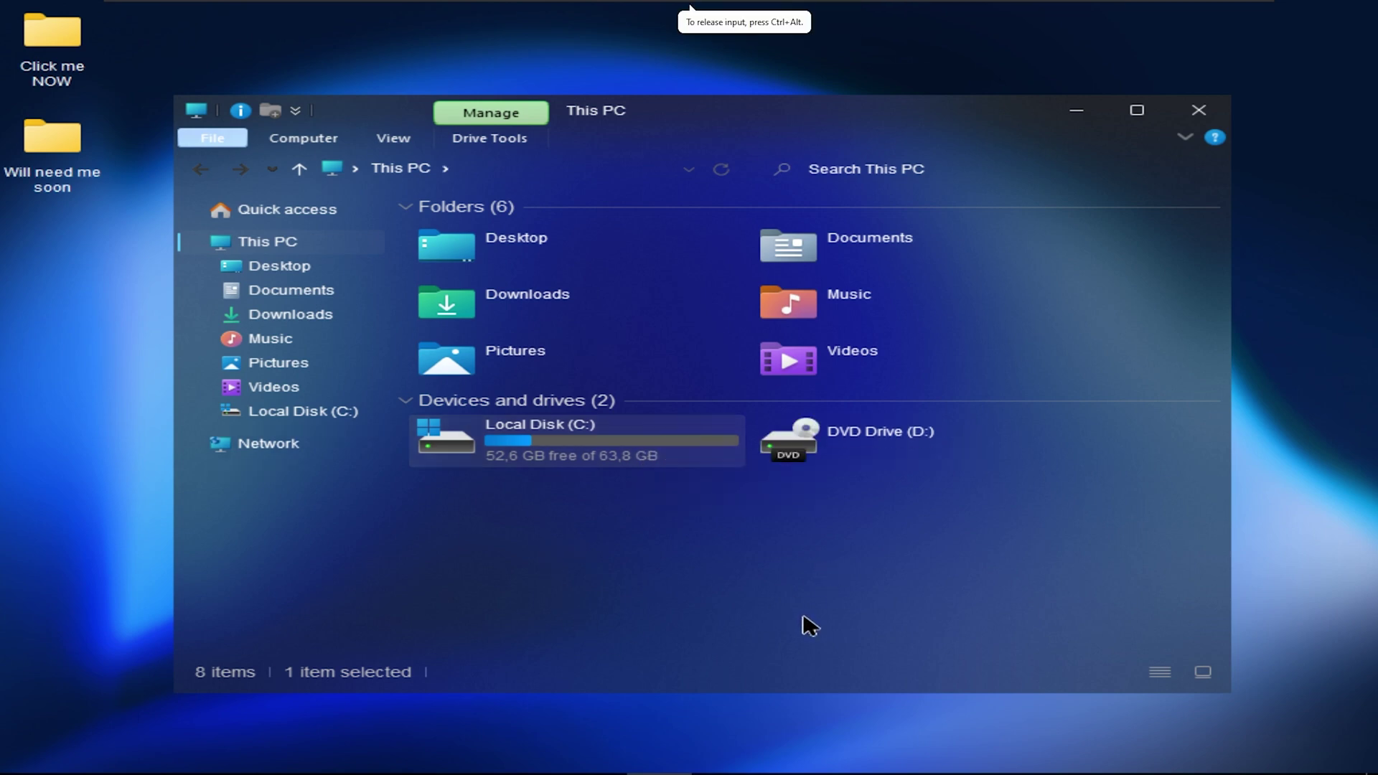
Run the VMware Tools installer from DVD Drive (D:)
{"action": "left_click_drag", "start_coordinate": [803, 616], "coordinate": [929, 528]}
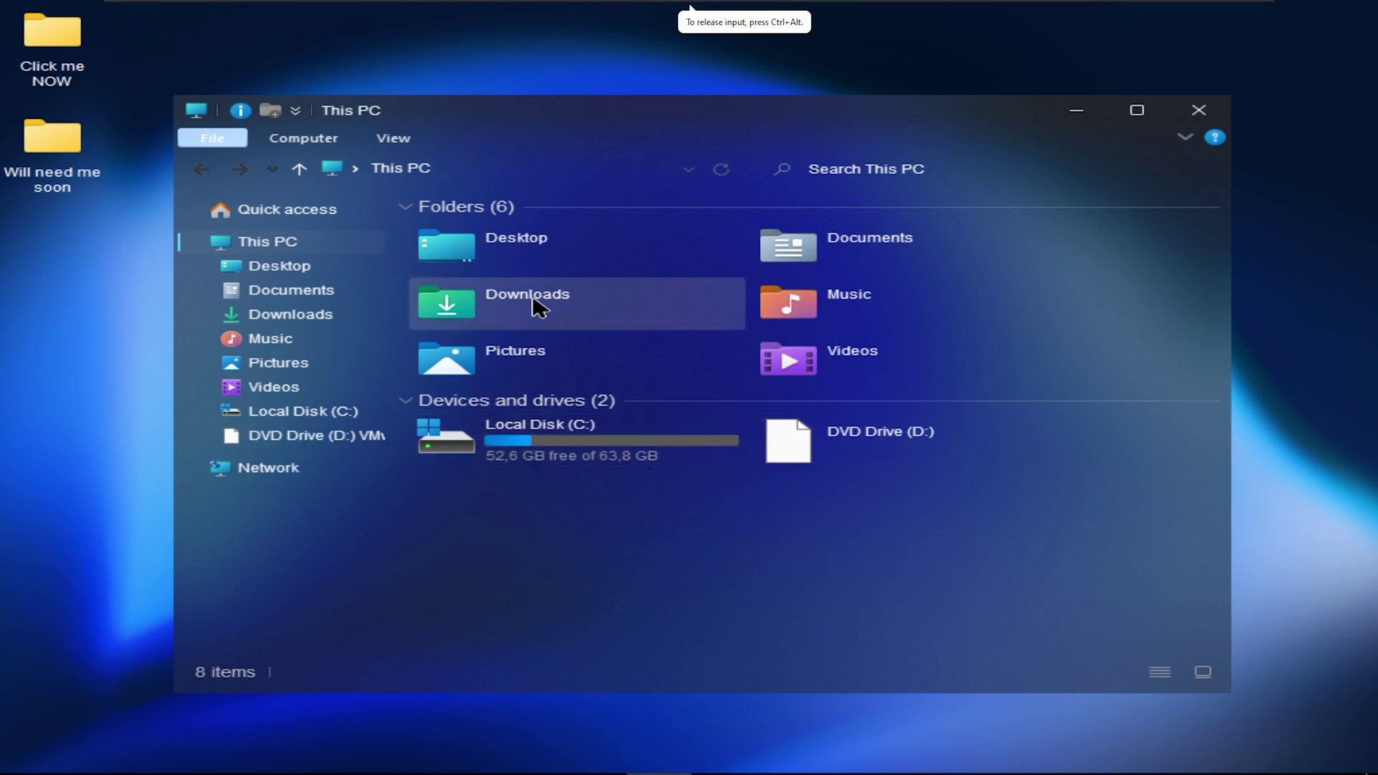
{"action": "left_click", "coordinate": [824, 467]}
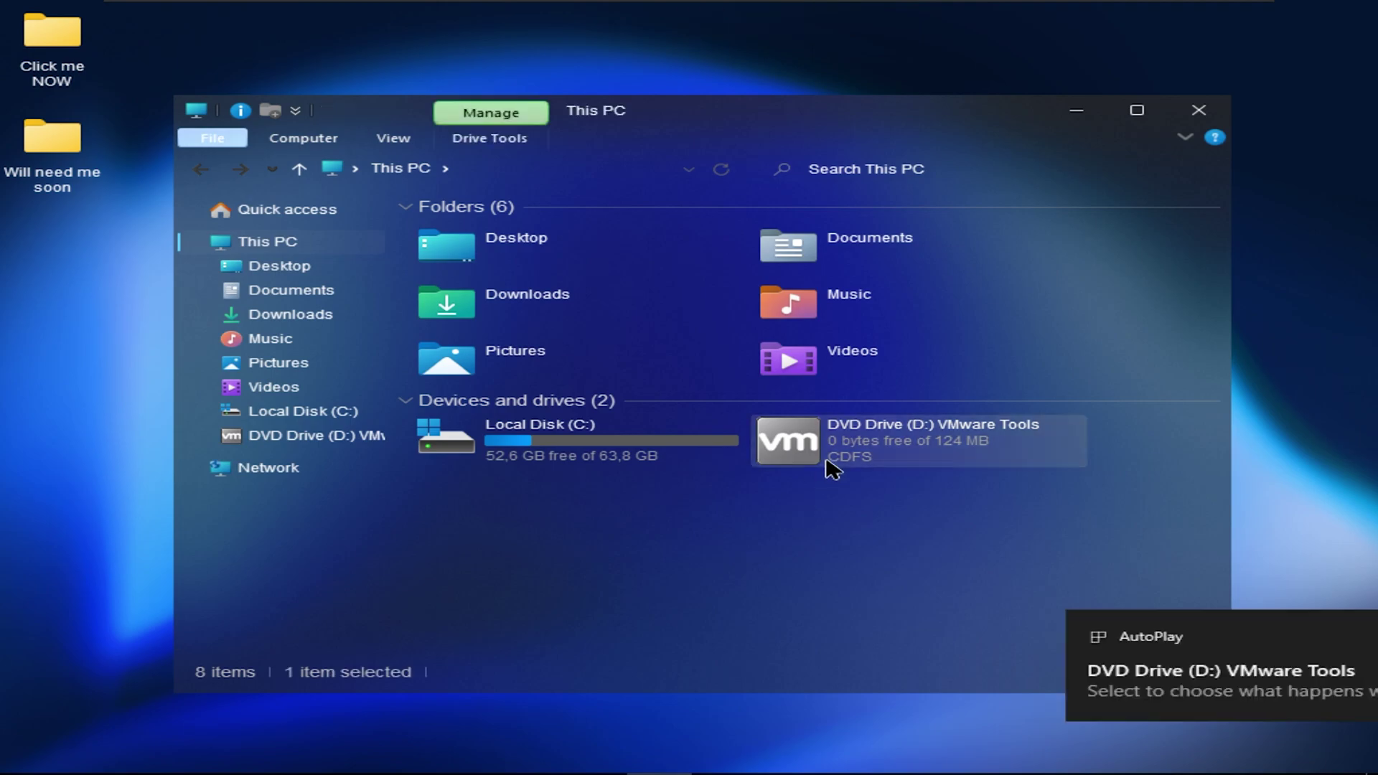
{"action": "key", "text": "Return"}
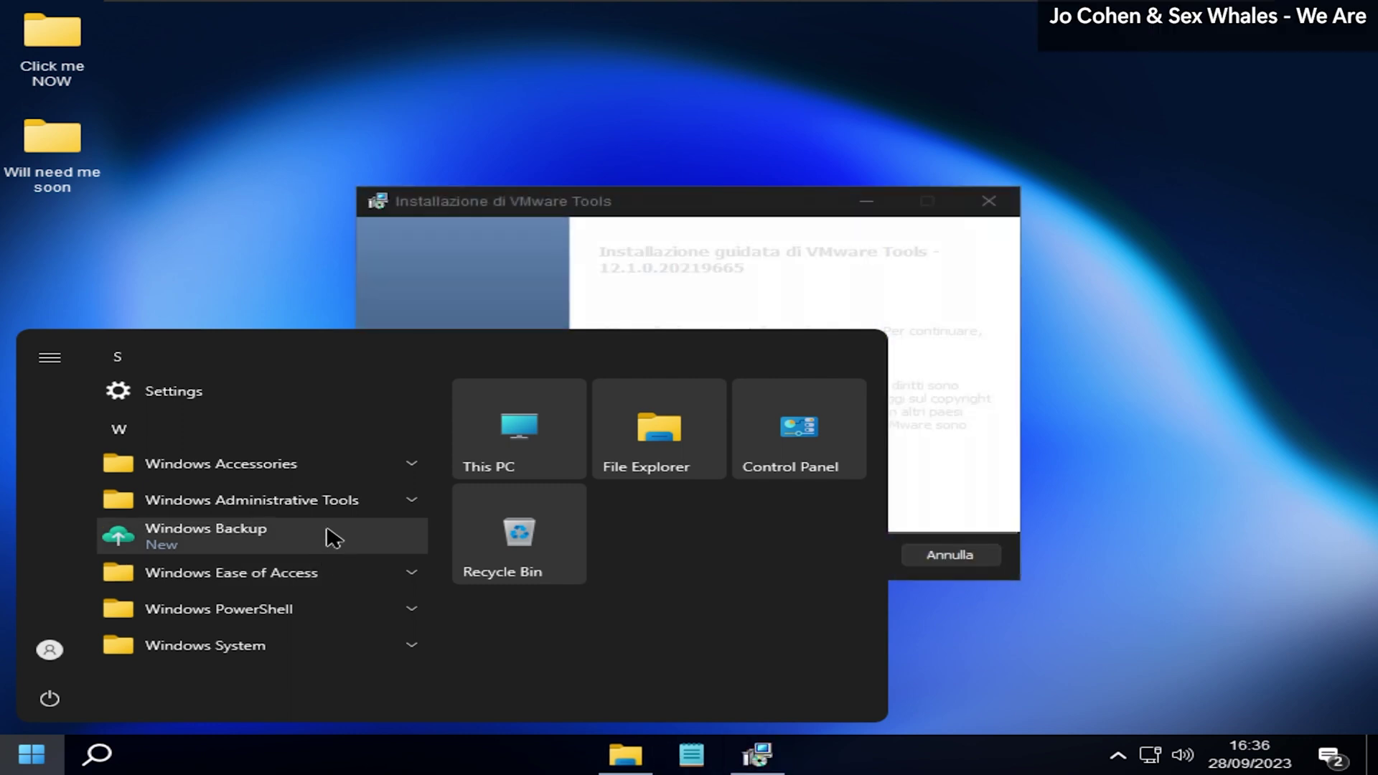
Run winver to view the Windows version information, and close it
{"action": "key", "text": "super+r"}
{"action": "type", "text": "winver"}
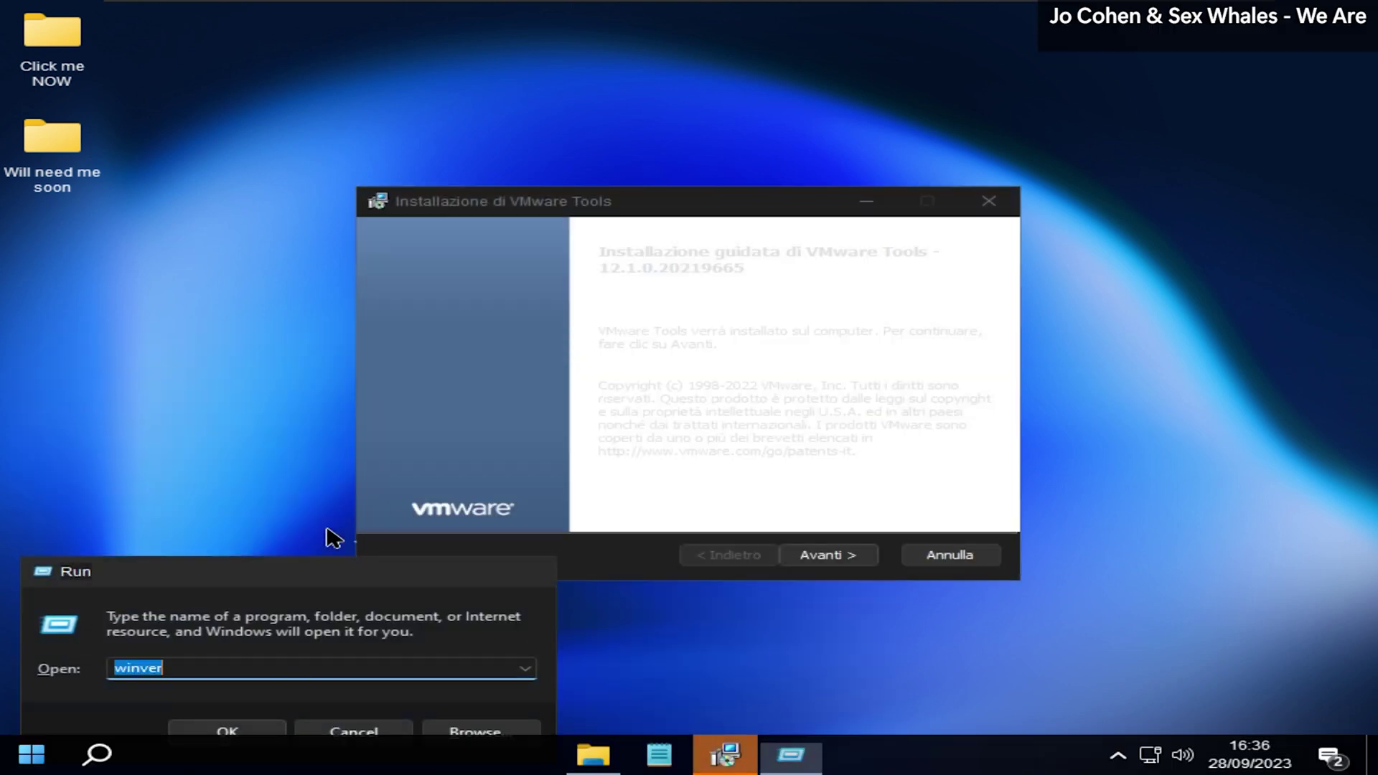
{"action": "key", "text": "Return"}
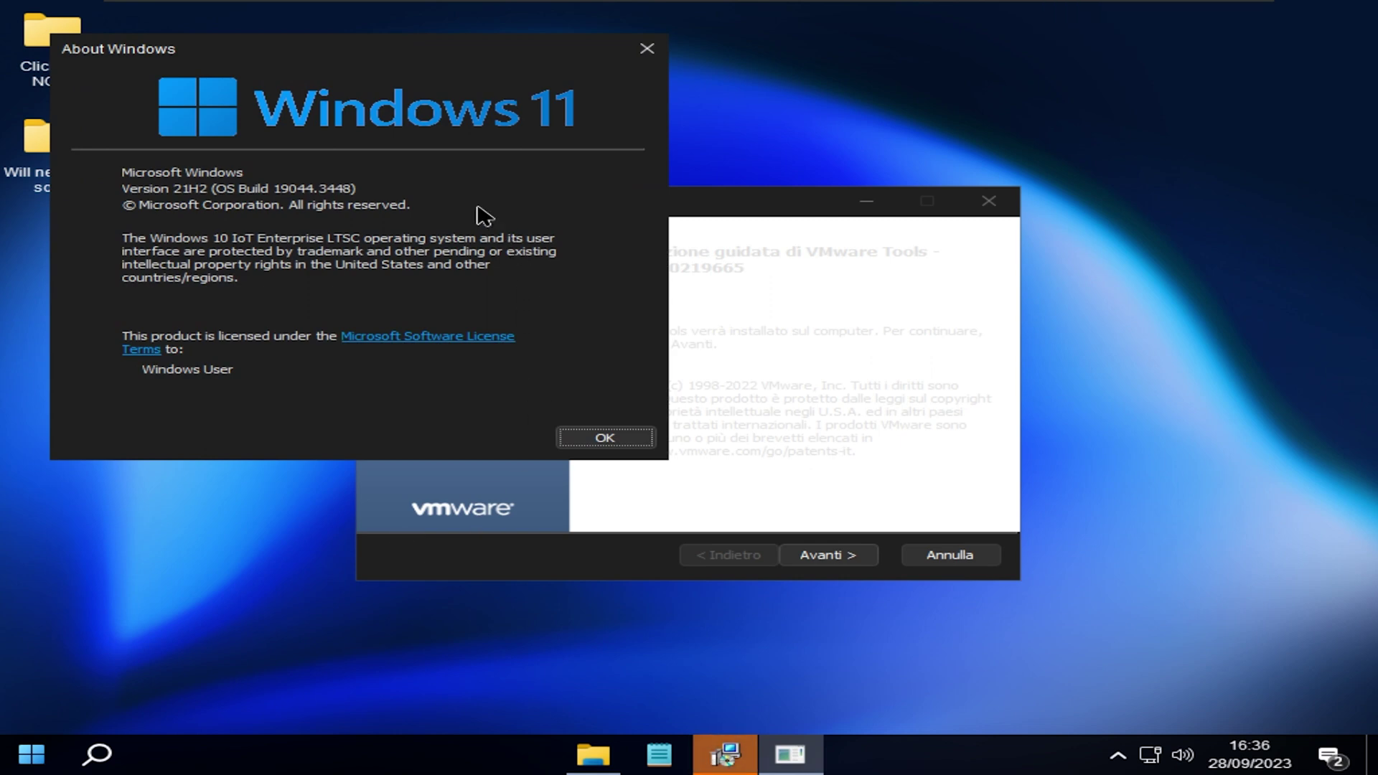
{"action": "key", "text": "Return"}
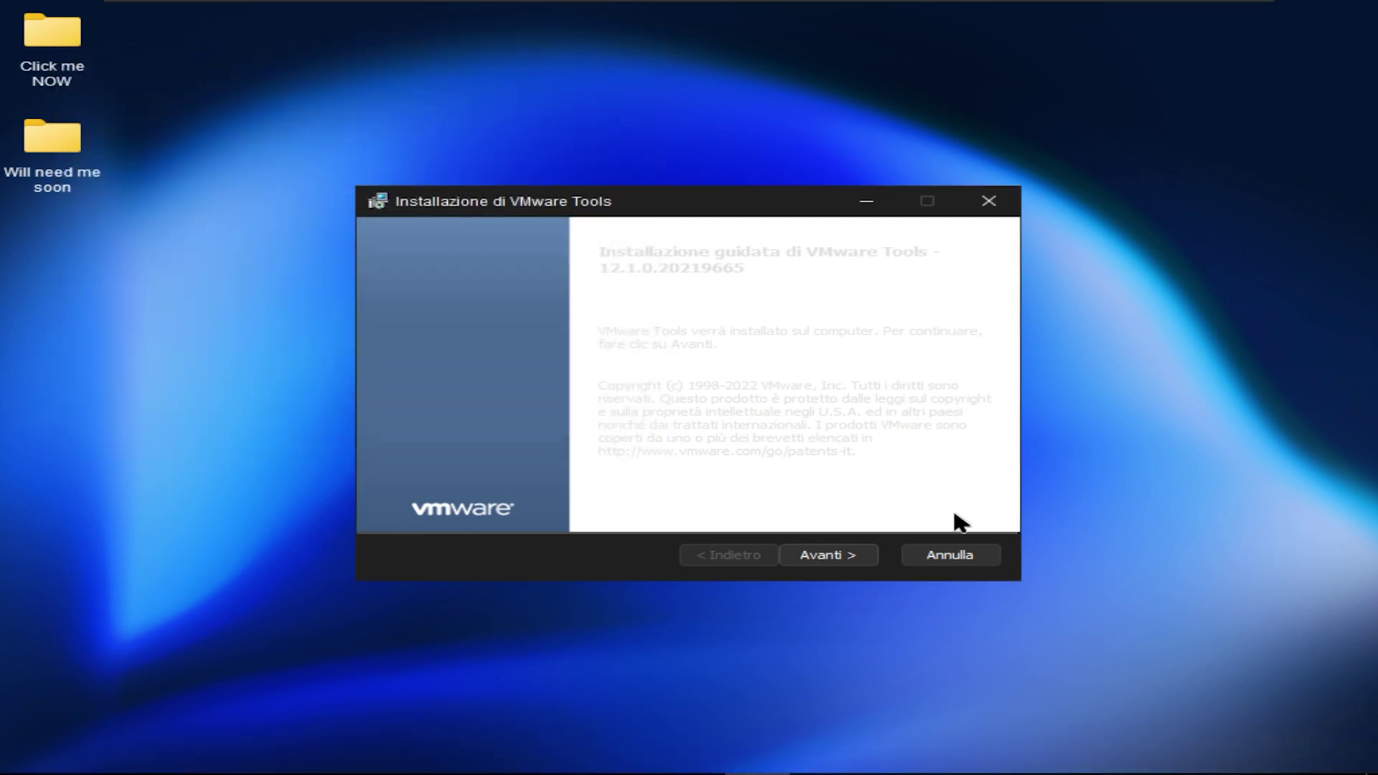
Start the VMware Tools installation and show the desktop
{"action": "left_click", "coordinate": [839, 557]}
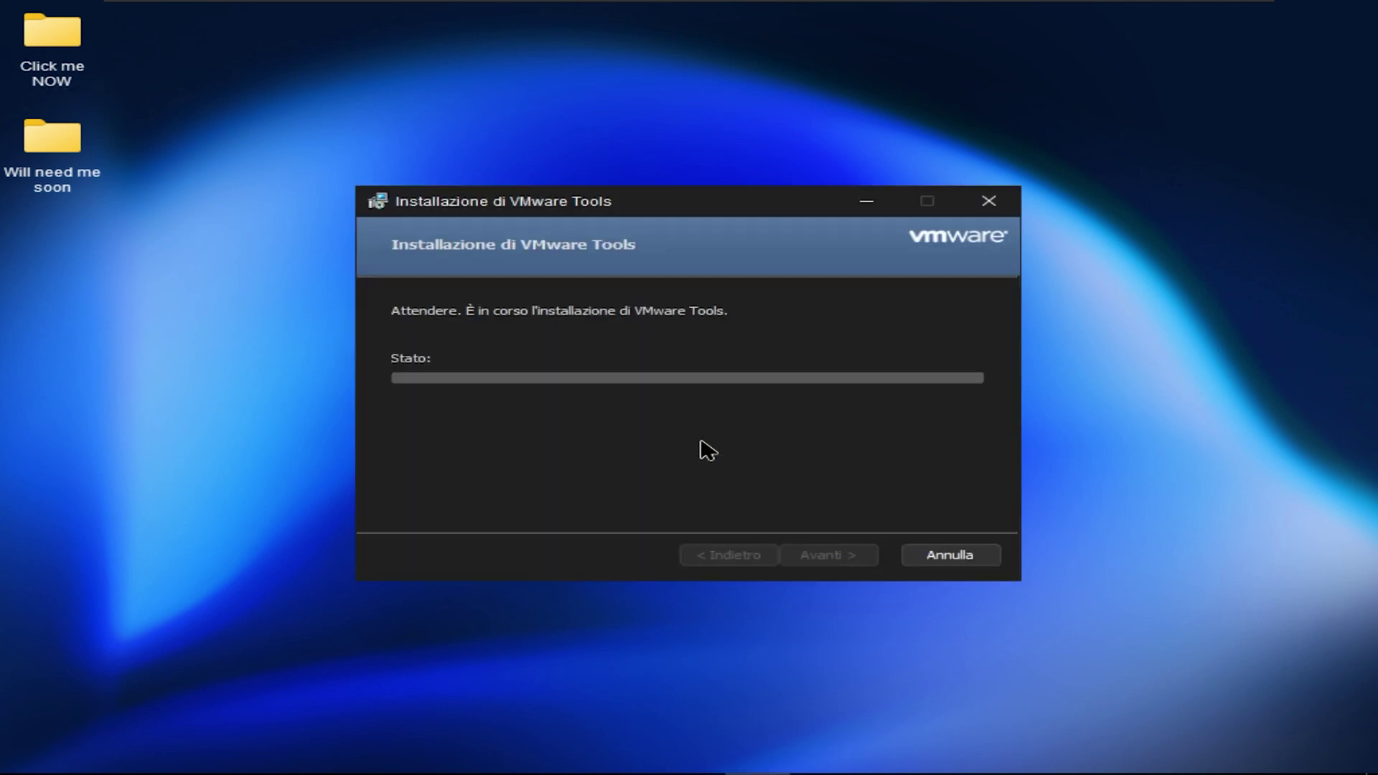
{"action": "key", "text": "super"}
{"action": "key", "text": "super"}
{"action": "key", "text": "super+d"}
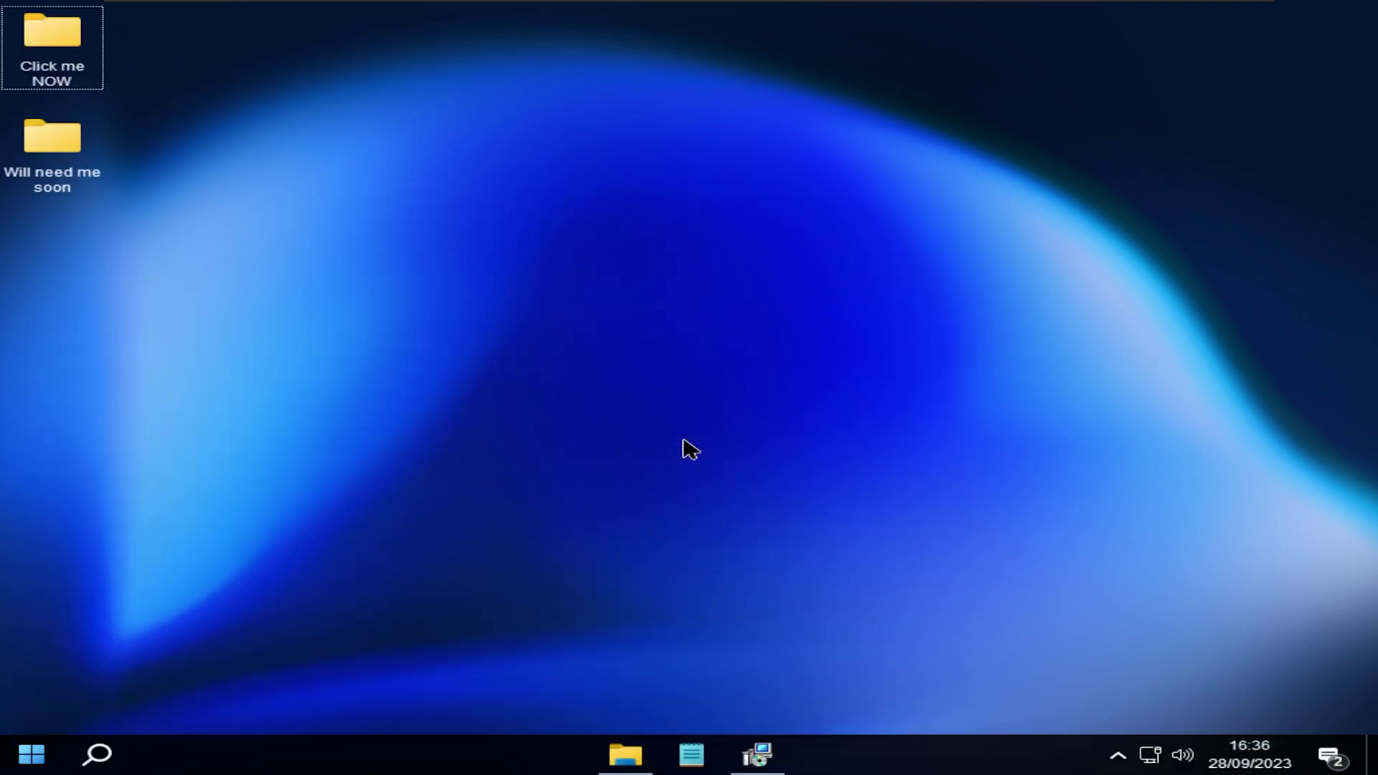
Open the Start menu and increase its height
{"action": "key", "text": "super"}
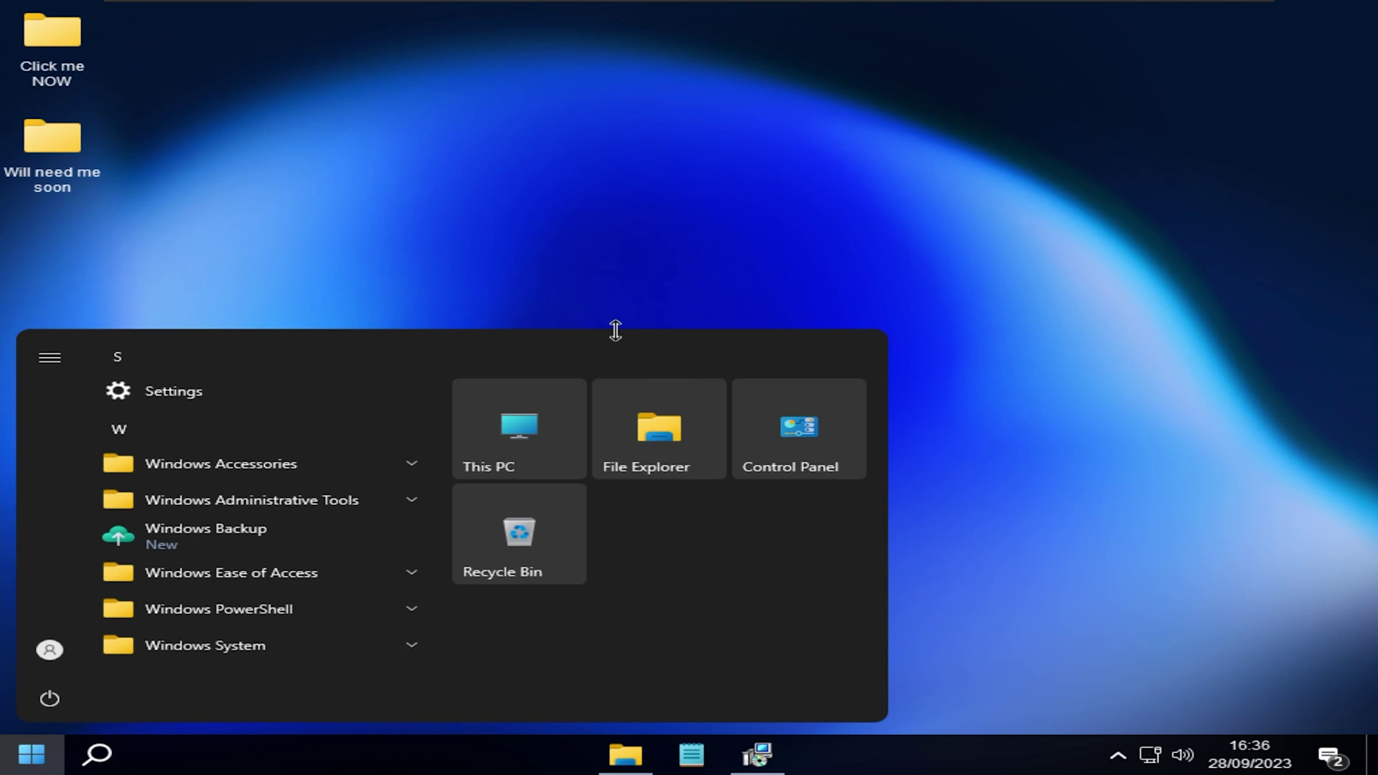
{"action": "left_click_drag", "start_coordinate": [615, 330], "coordinate": [606, 6]}
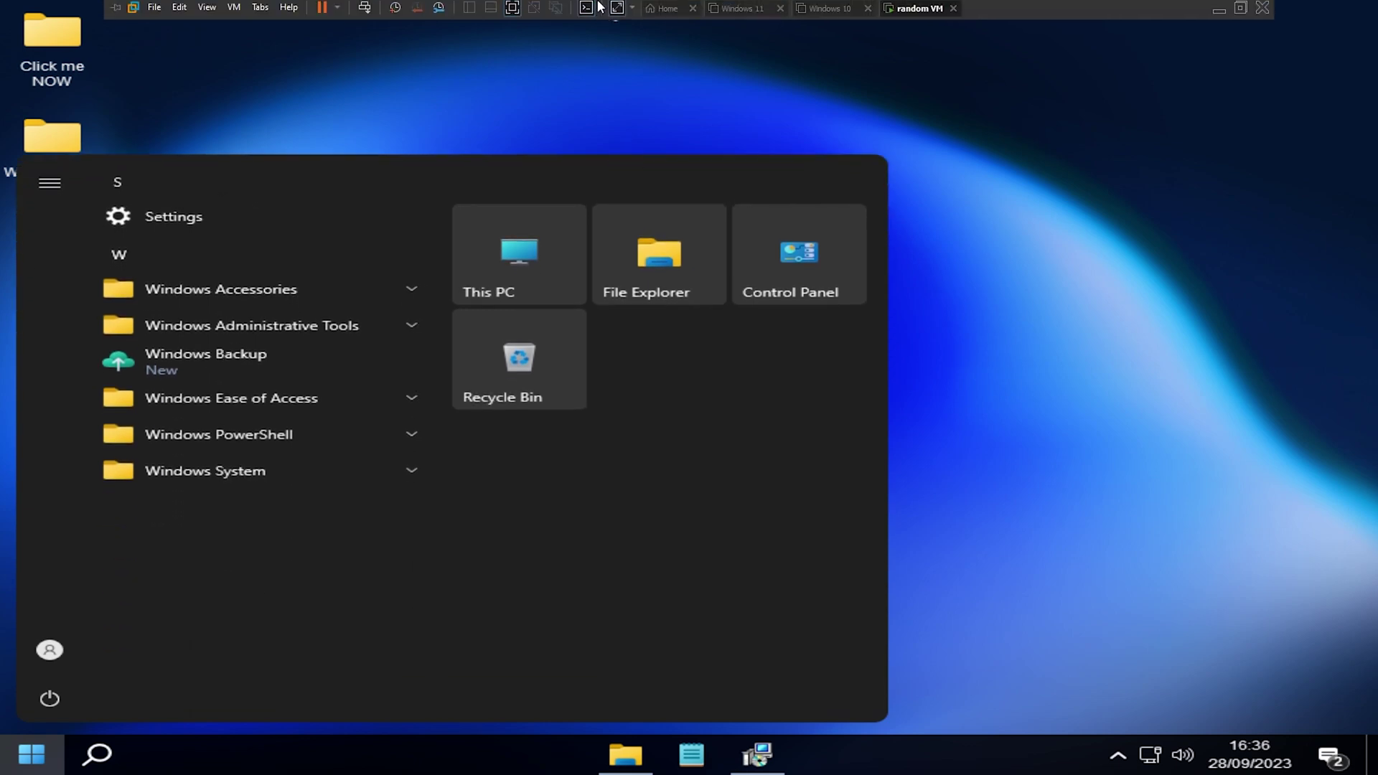
Leave and re-enter full screen for the virtual machine, and turn off guest display stretching
{"action": "left_click", "coordinate": [514, 10]}
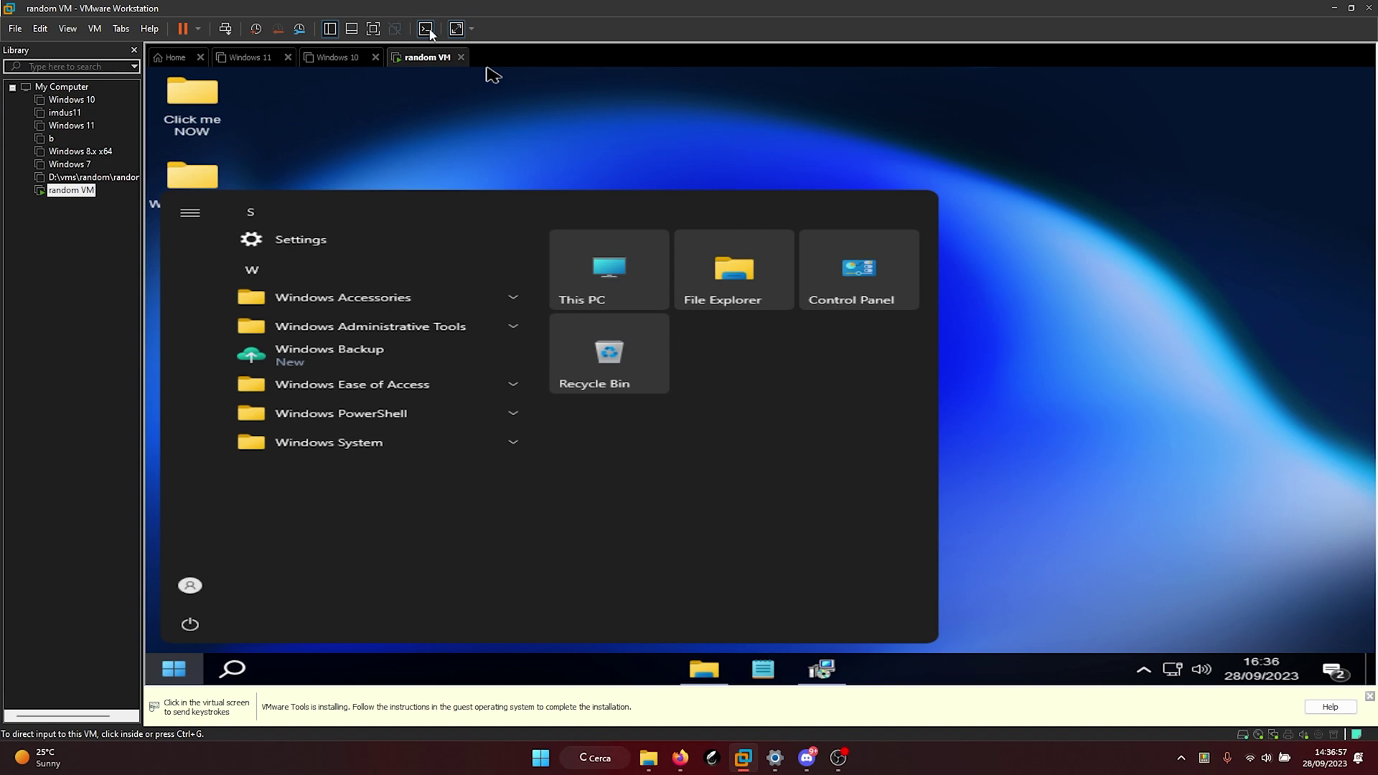
{"action": "left_click", "coordinate": [375, 29]}
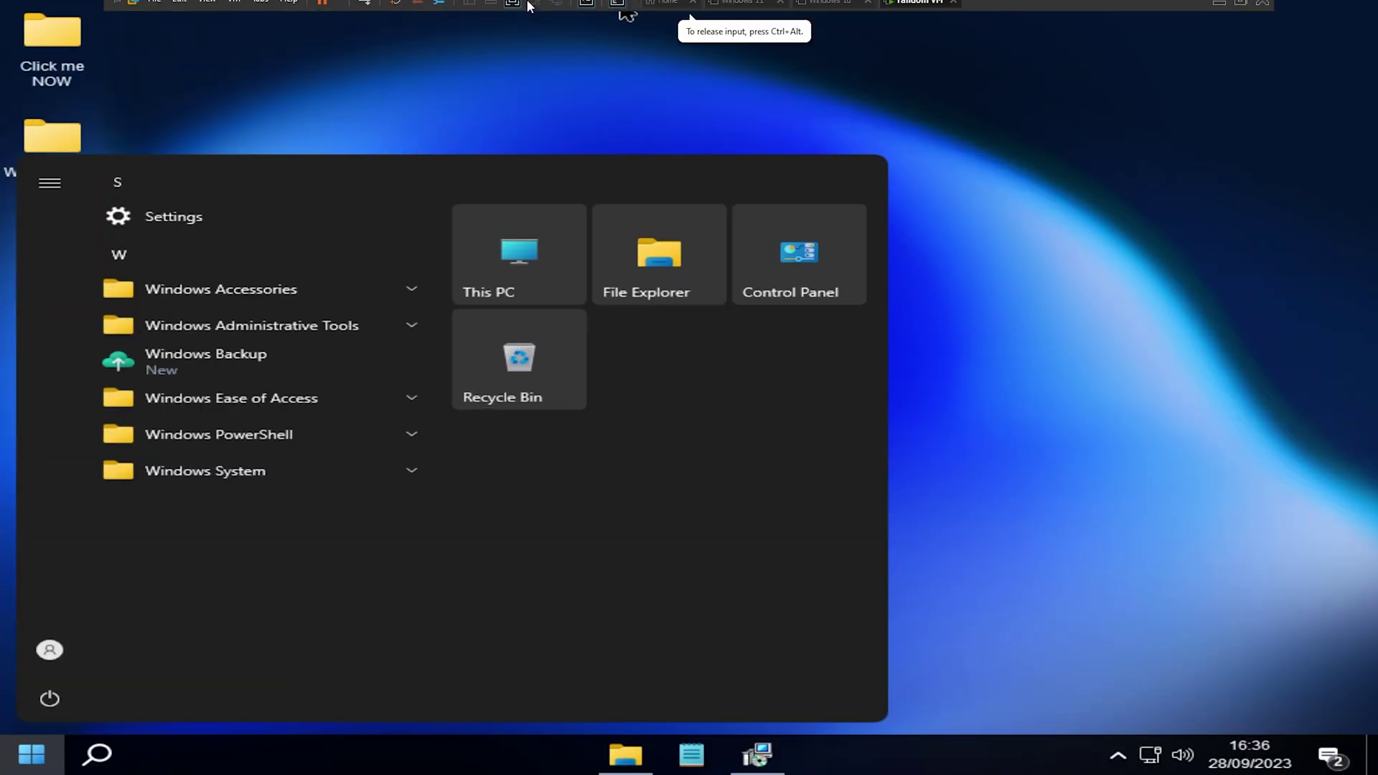
{"action": "left_click", "coordinate": [616, 9]}
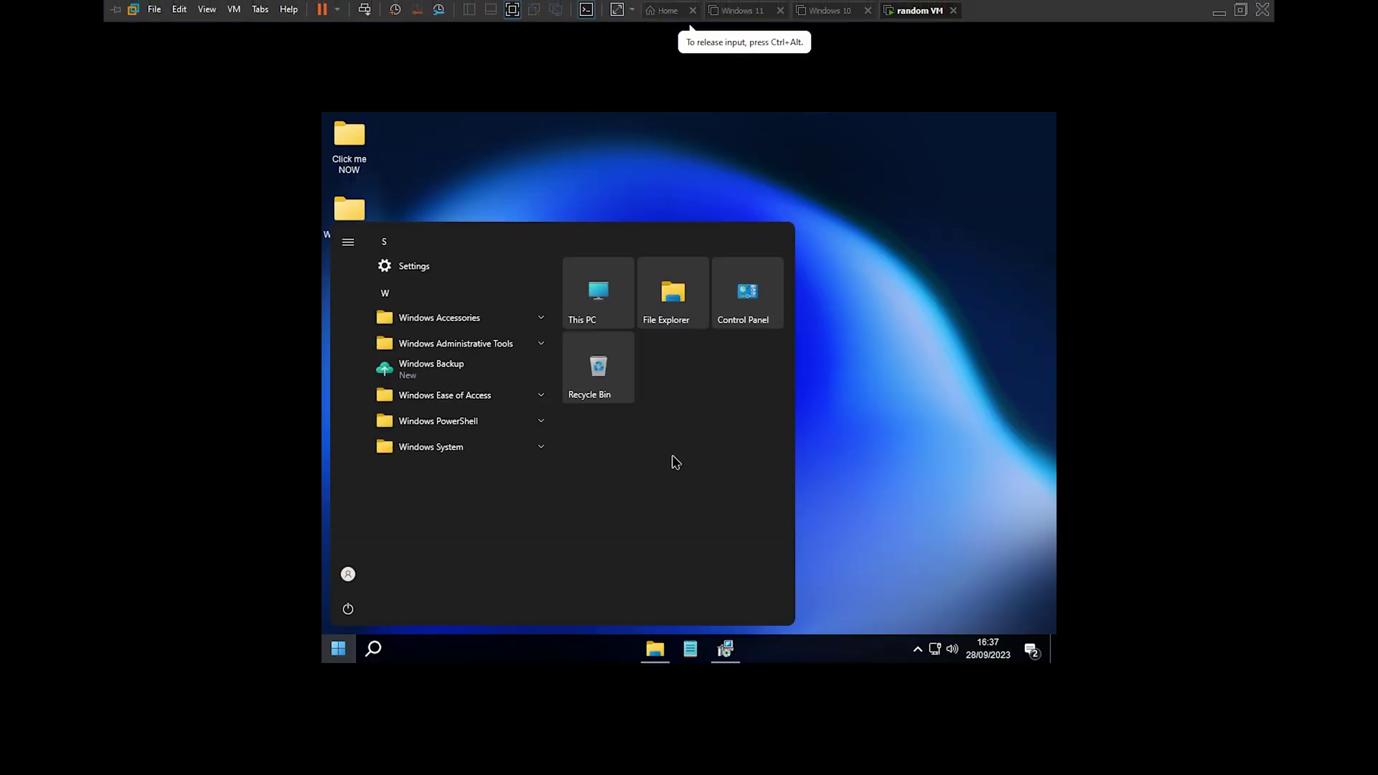
Close the Start menu and check the About Windows dialog again with winver
{"action": "key", "text": "Escape"}
{"action": "key", "text": "super+r"}
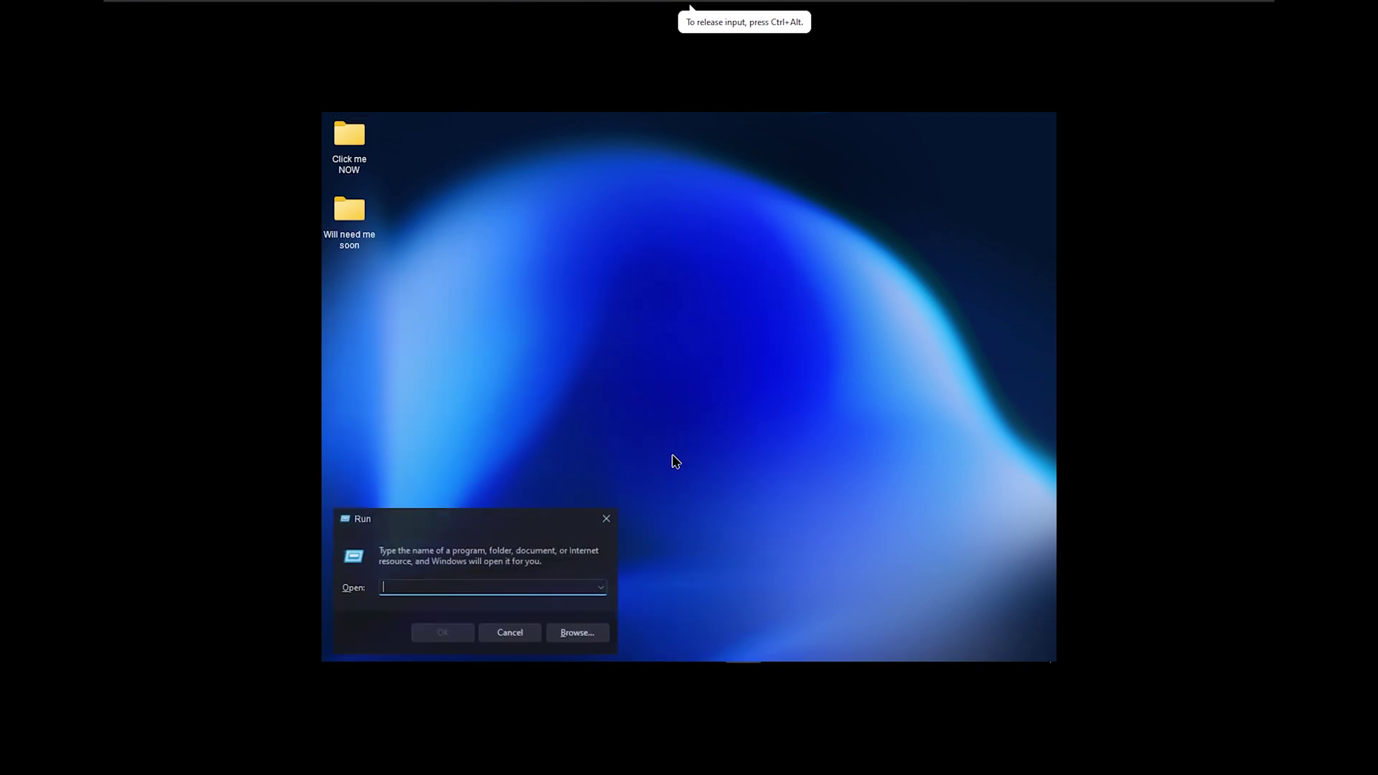
{"action": "type", "text": "winver"}
{"action": "key", "text": "Return"}
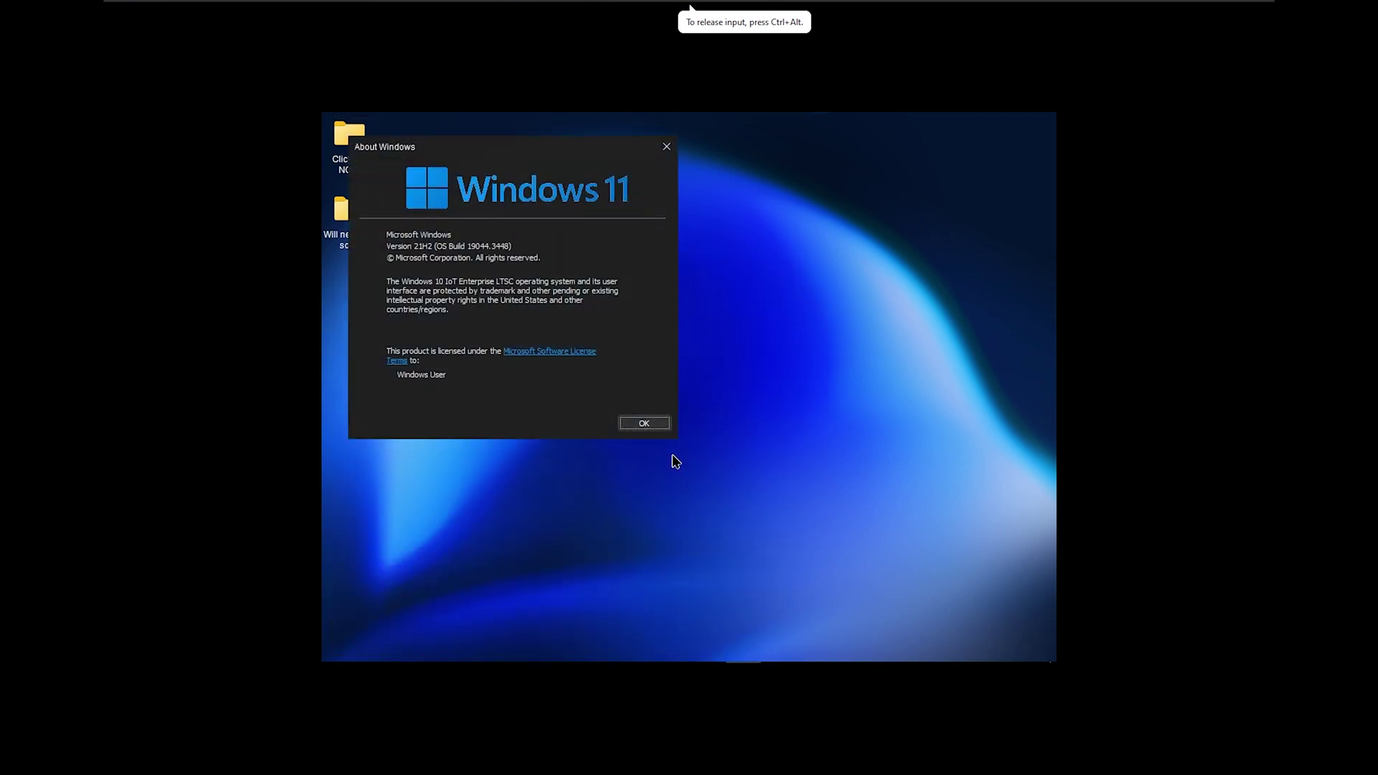
{"action": "key", "text": "Return"}
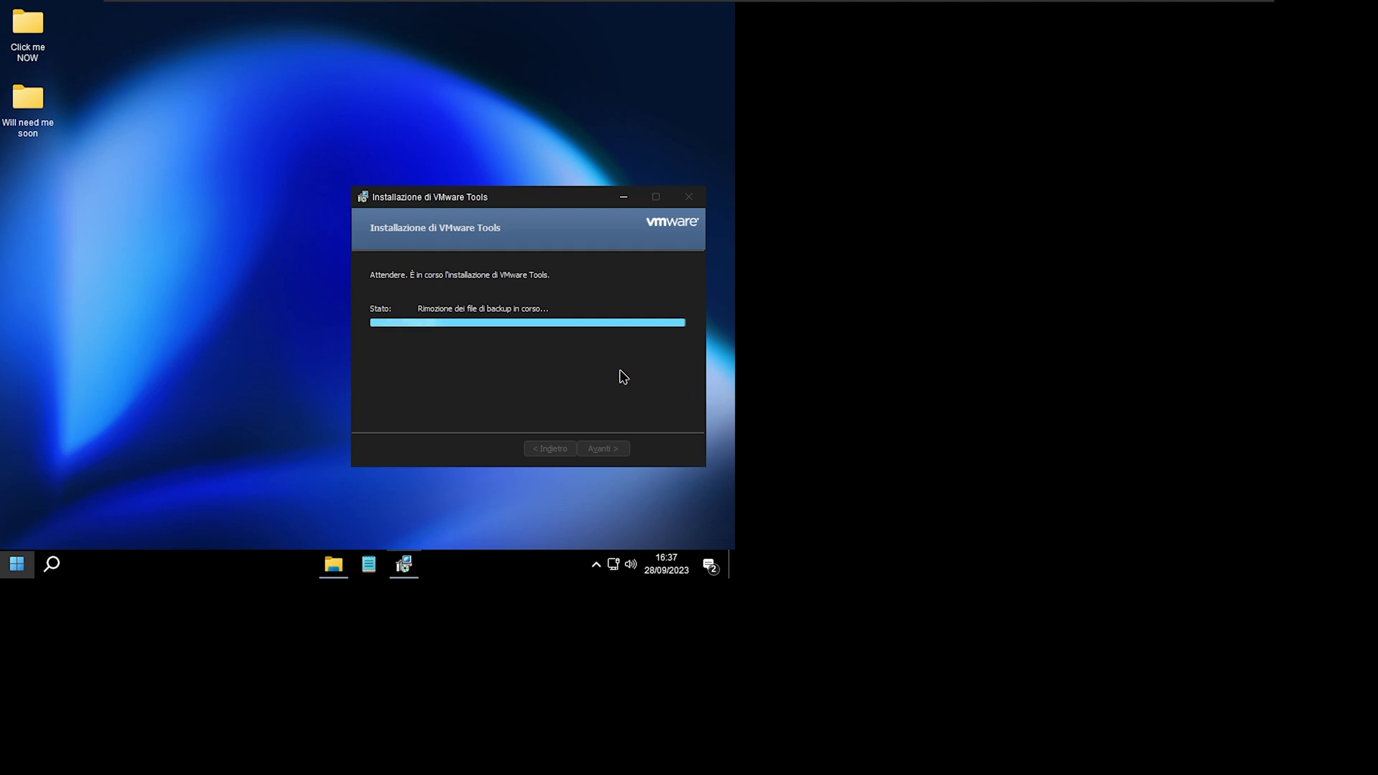
{"action": "key", "text": "super"}
{"action": "key", "text": "super"}
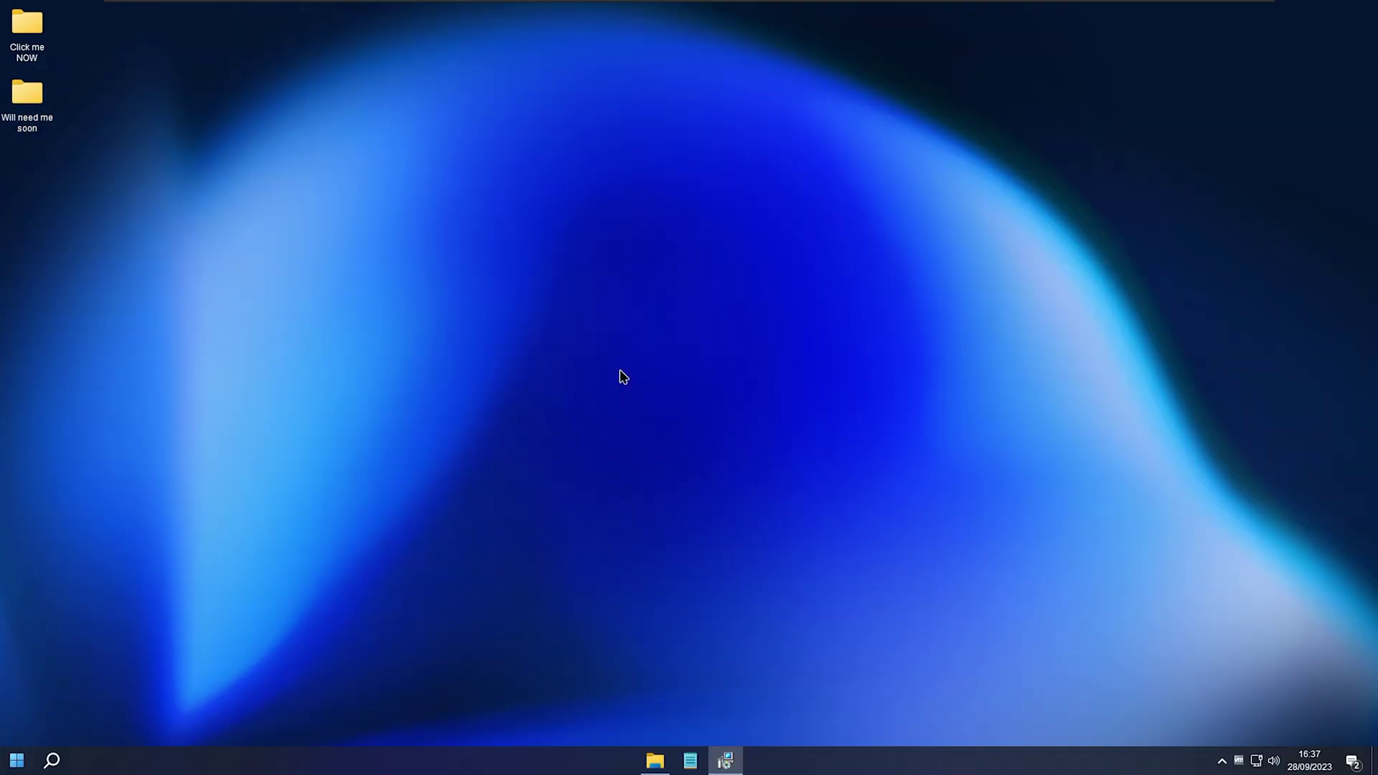
Bring up Task Manager and a This PC window, and postpone the restart requested by the VMware Tools installation
{"action": "key", "text": "super"}
{"action": "key", "text": "super"}
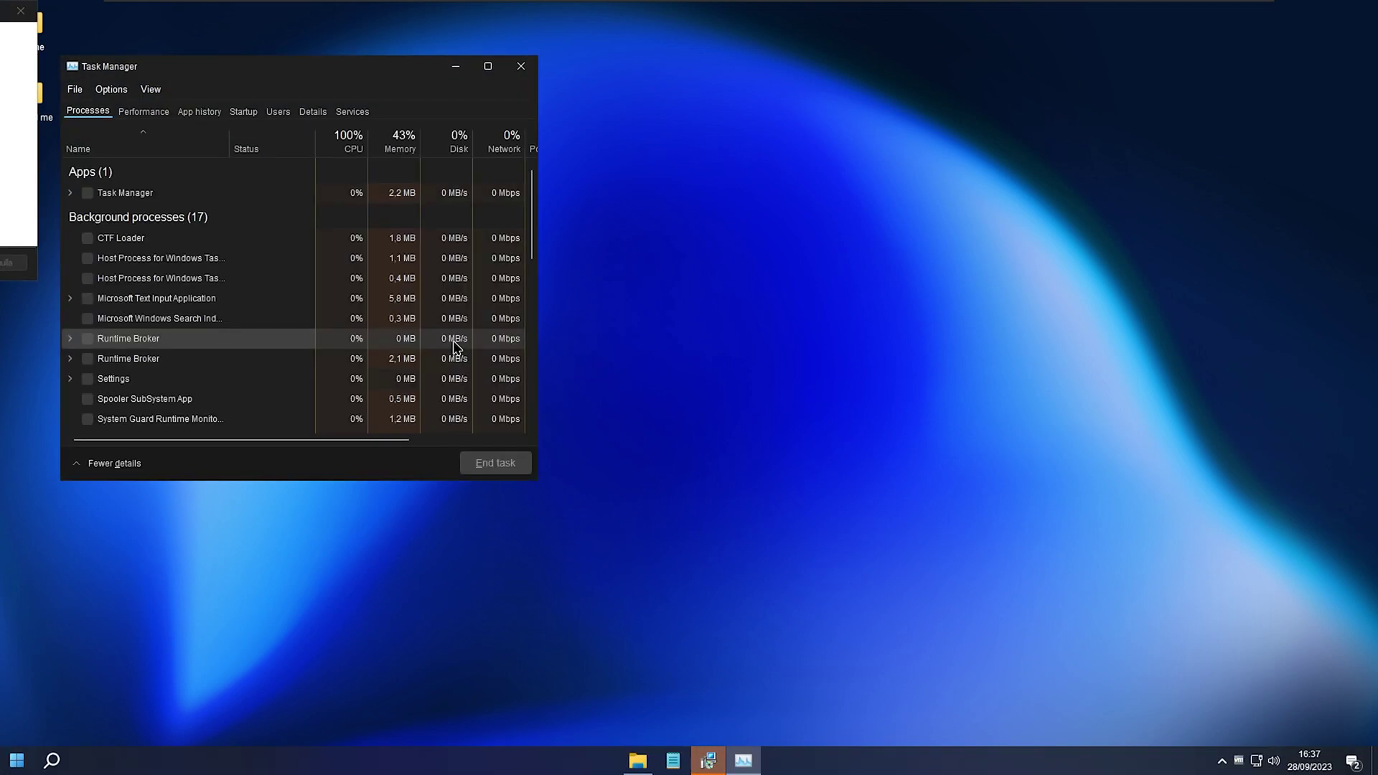
{"action": "key", "text": "super+e"}
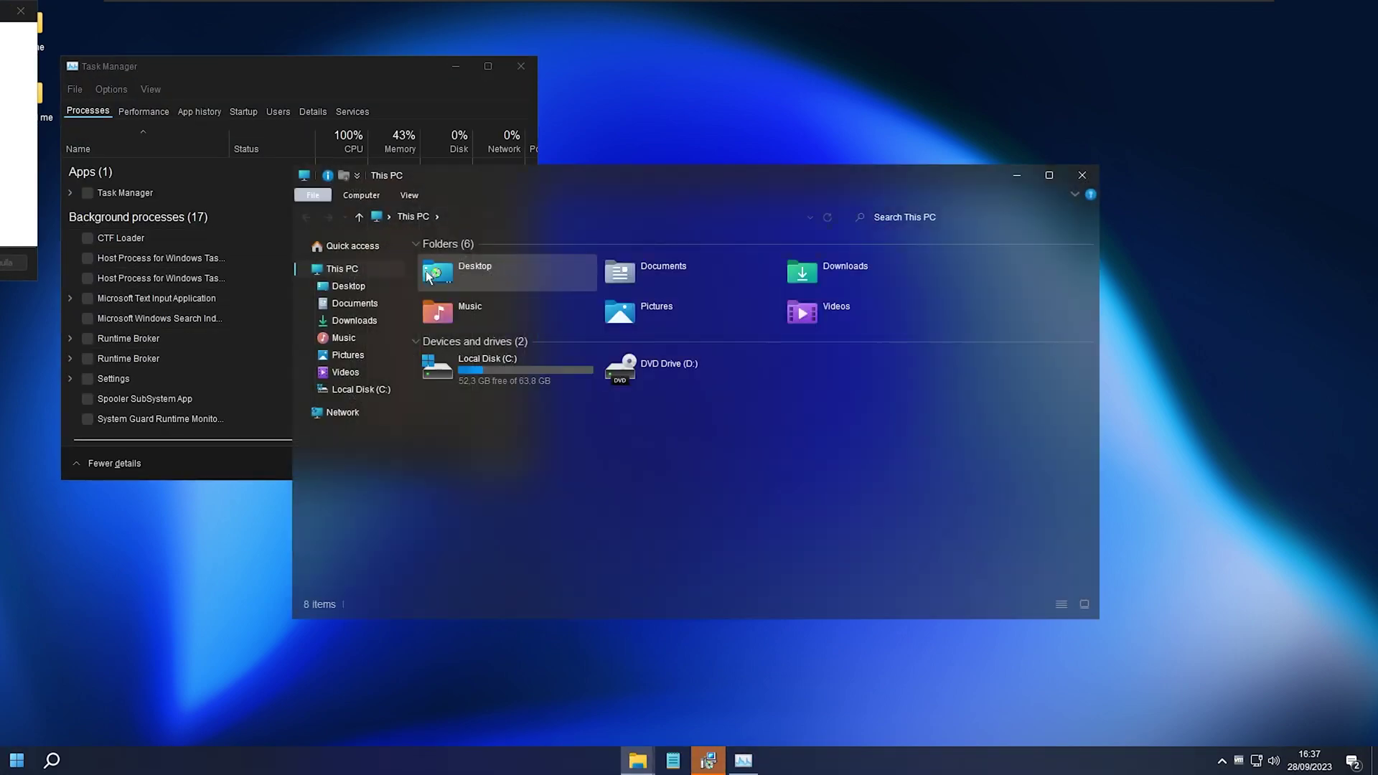
{"action": "left_click", "coordinate": [245, 202]}
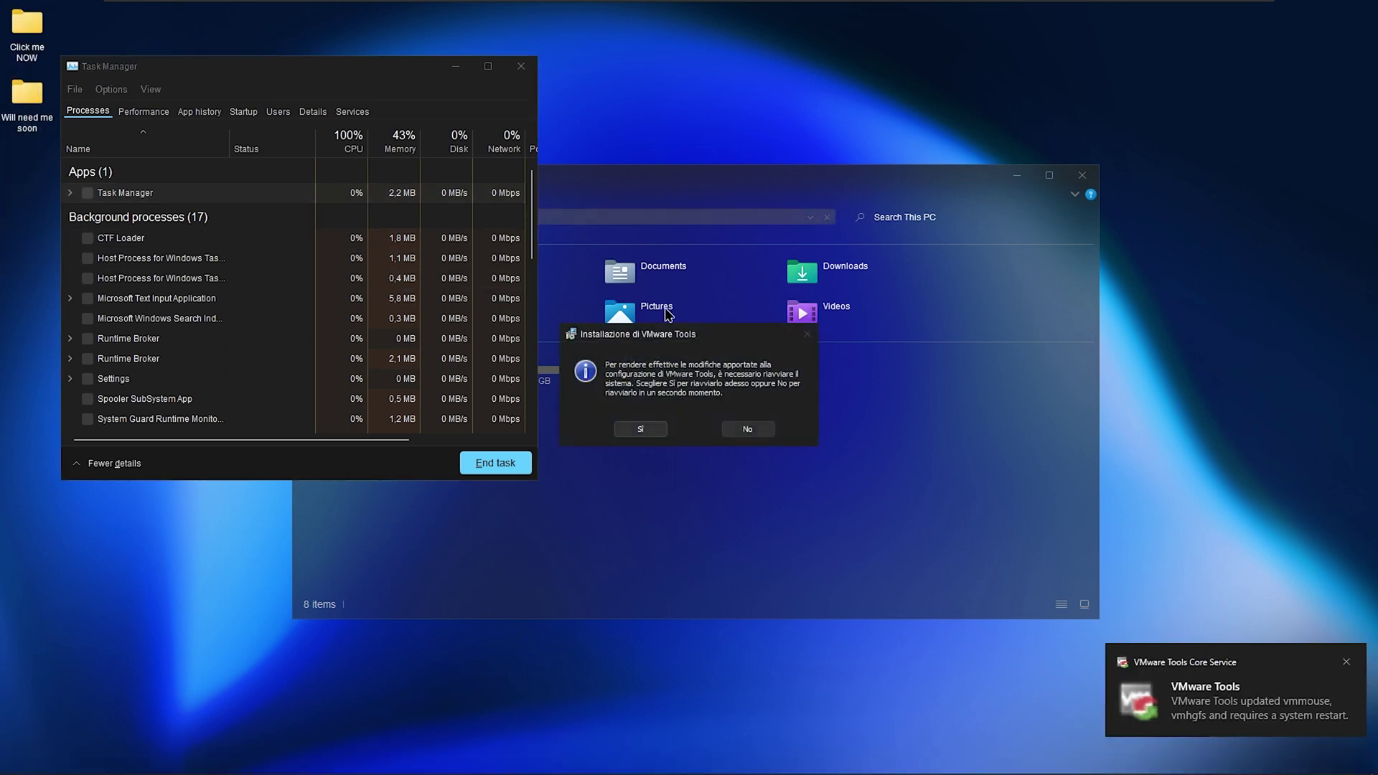
{"action": "left_click", "coordinate": [748, 429]}
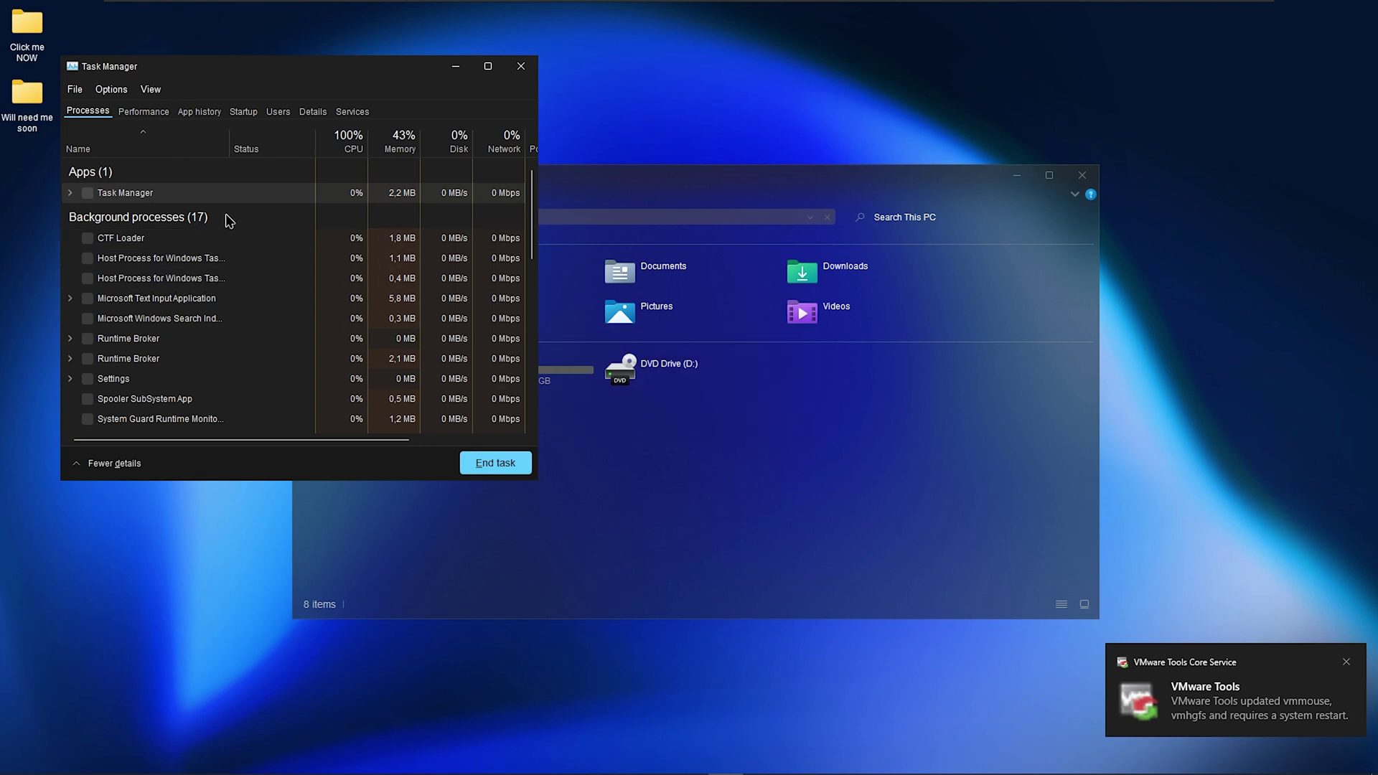
{"action": "left_click", "coordinate": [247, 302]}
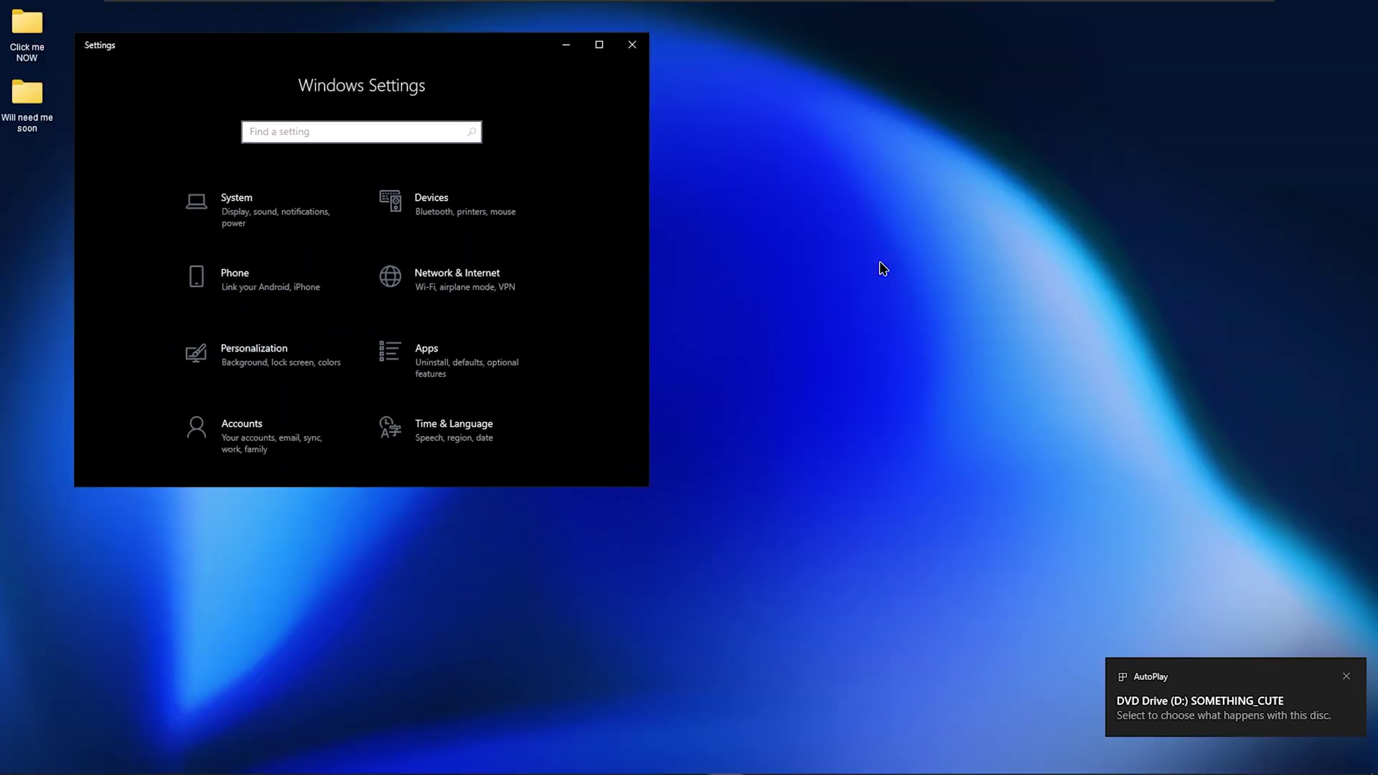
Open the System settings in an enlarged window and review the device and Windows specifications on the About page
{"action": "key", "text": "Return"}
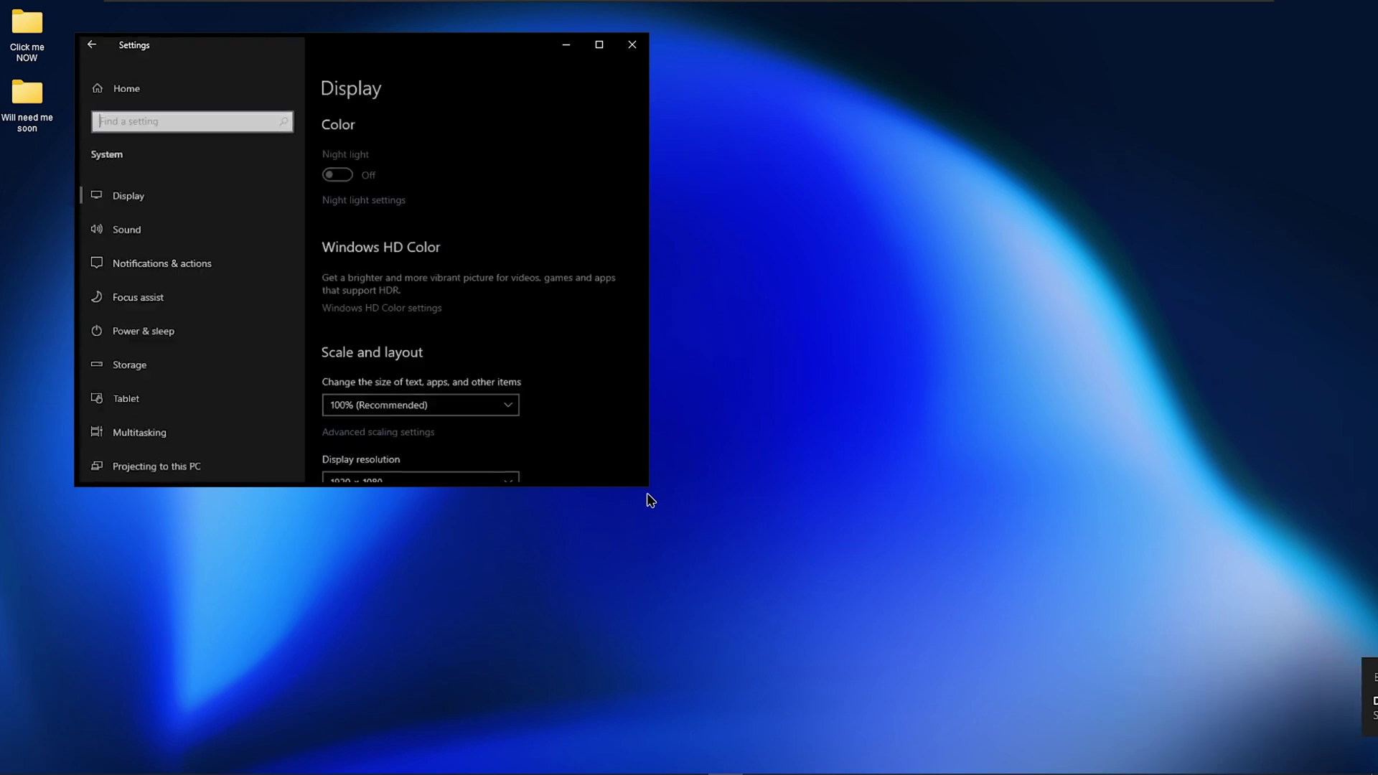
{"action": "left_click_drag", "start_coordinate": [648, 486], "coordinate": [883, 701]}
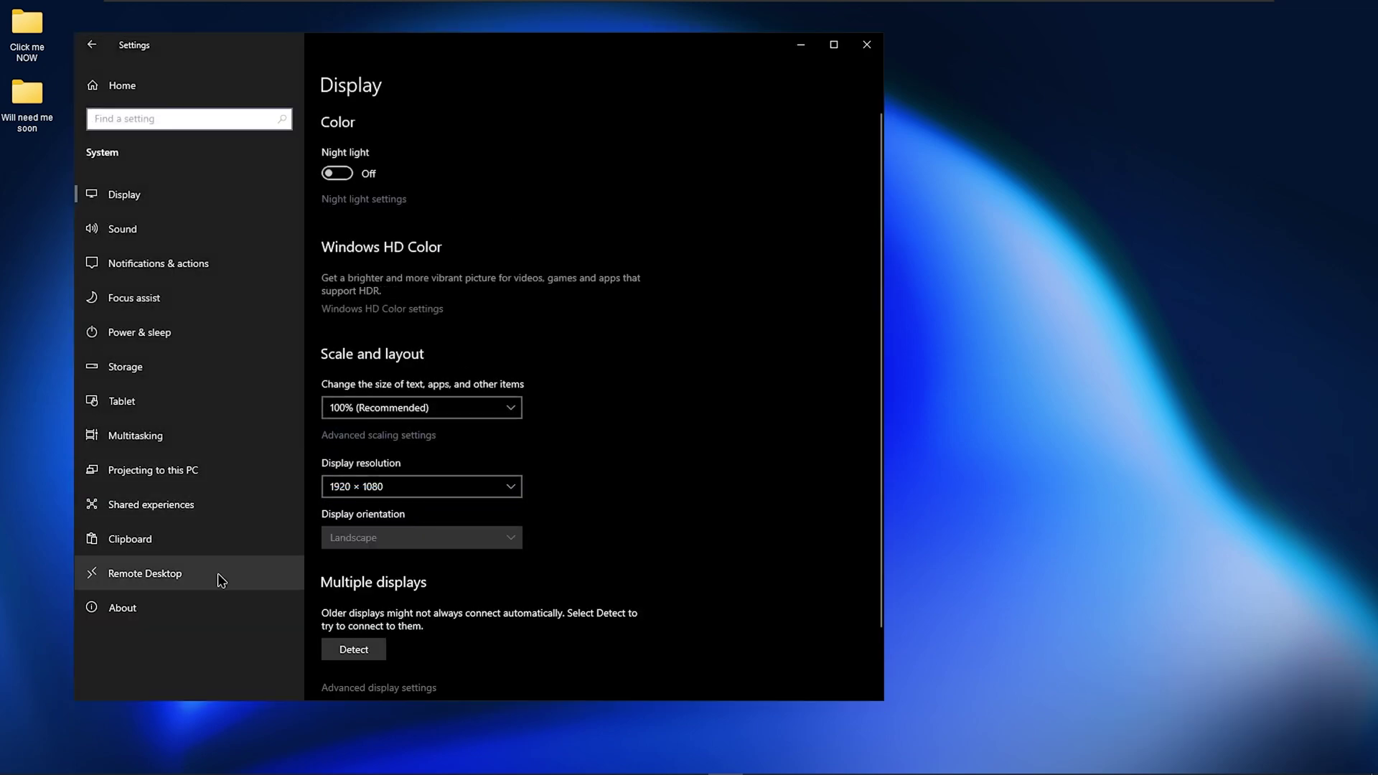
{"action": "left_click", "coordinate": [208, 605]}
{"action": "scroll", "coordinate": [569, 650], "scroll_direction": "down", "scroll_amount": 3}
{"action": "scroll", "coordinate": [567, 642], "scroll_direction": "up", "scroll_amount": 2}
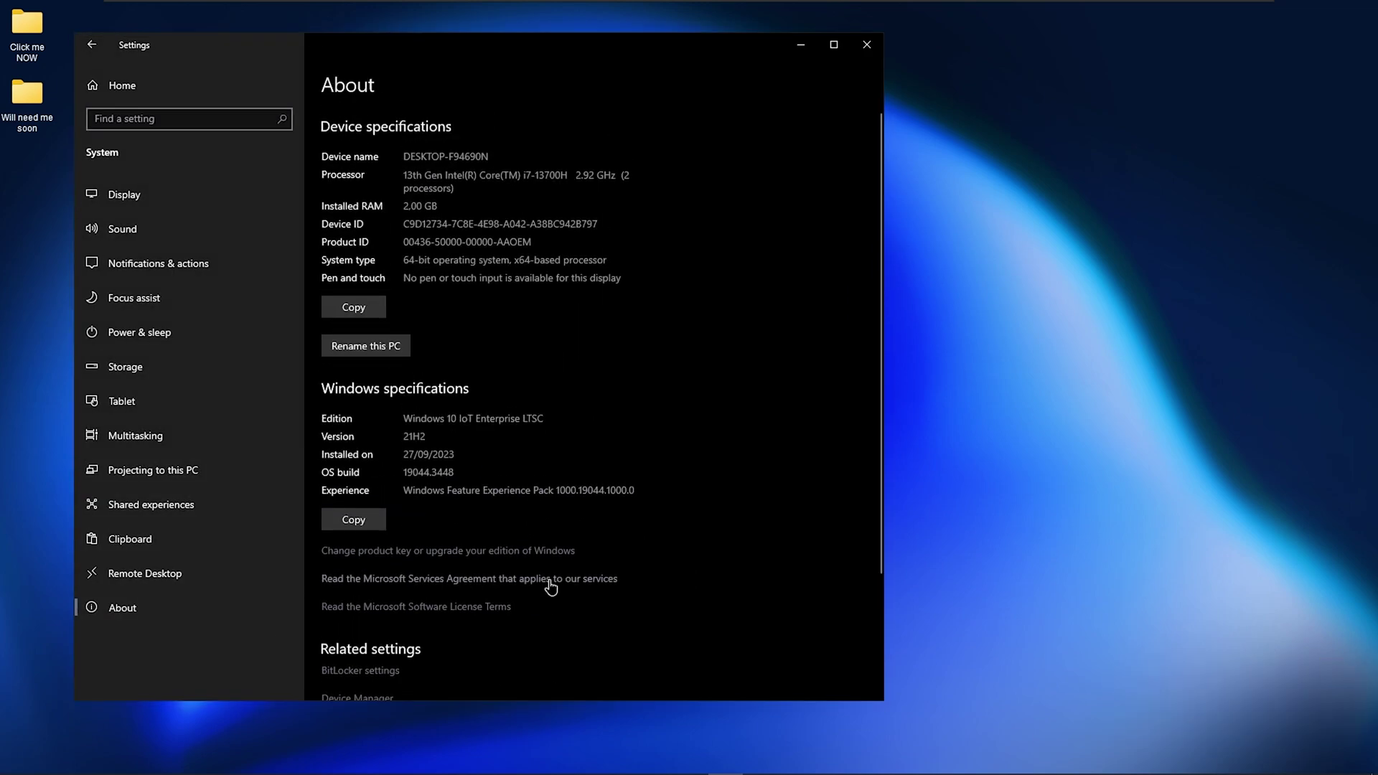
{"action": "scroll", "coordinate": [495, 609], "scroll_direction": "down", "scroll_amount": 3}
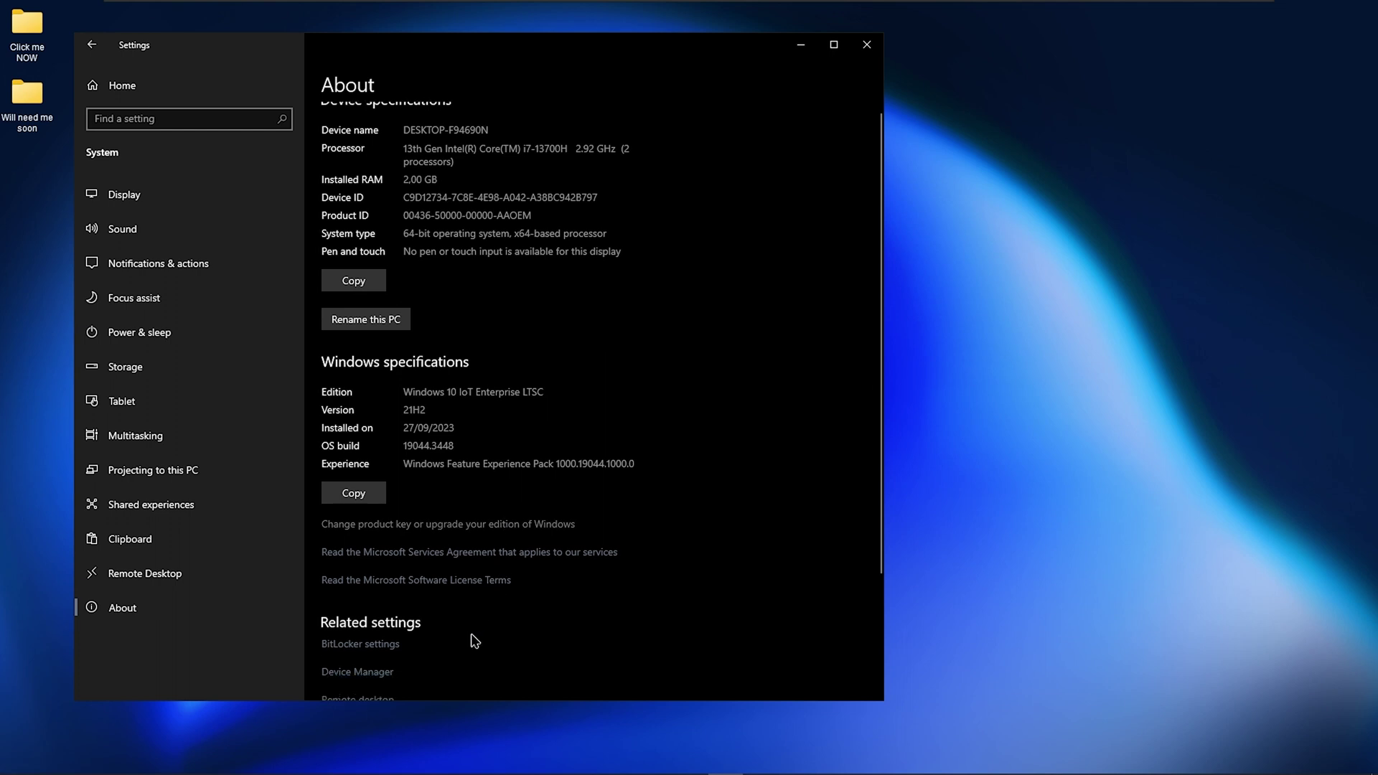
{"action": "scroll", "coordinate": [430, 502], "scroll_direction": "down", "scroll_amount": 2}
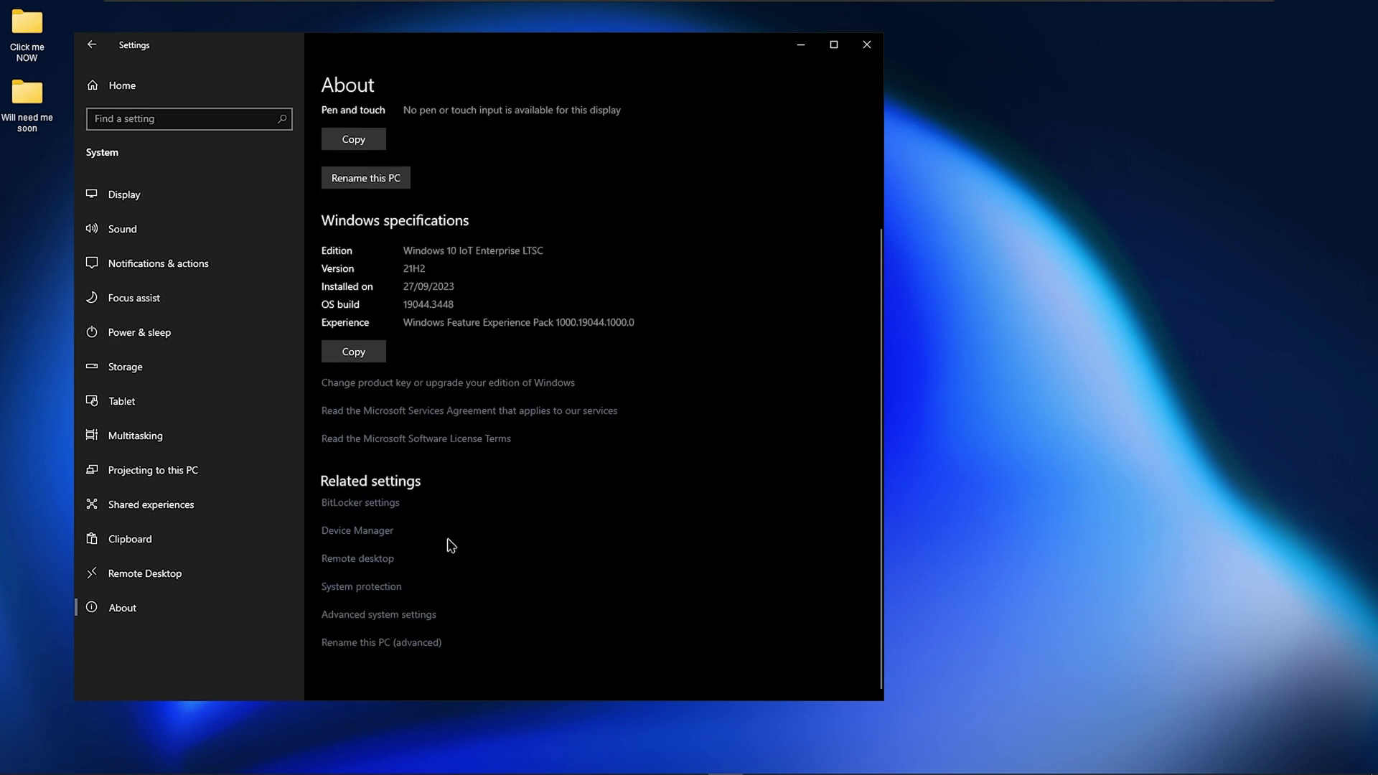
{"action": "scroll", "coordinate": [470, 502], "scroll_direction": "up", "scroll_amount": 3}
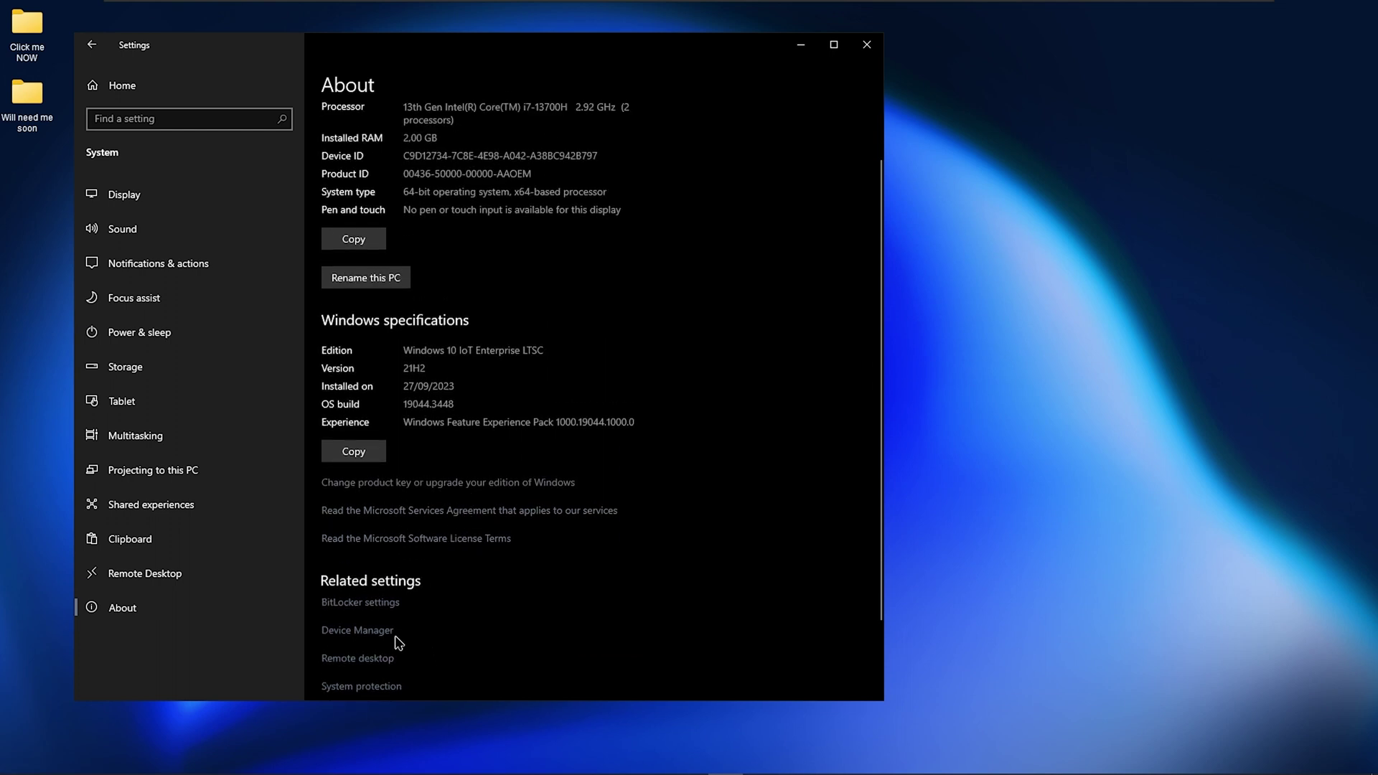
{"action": "scroll", "coordinate": [395, 646], "scroll_direction": "down", "scroll_amount": 2}
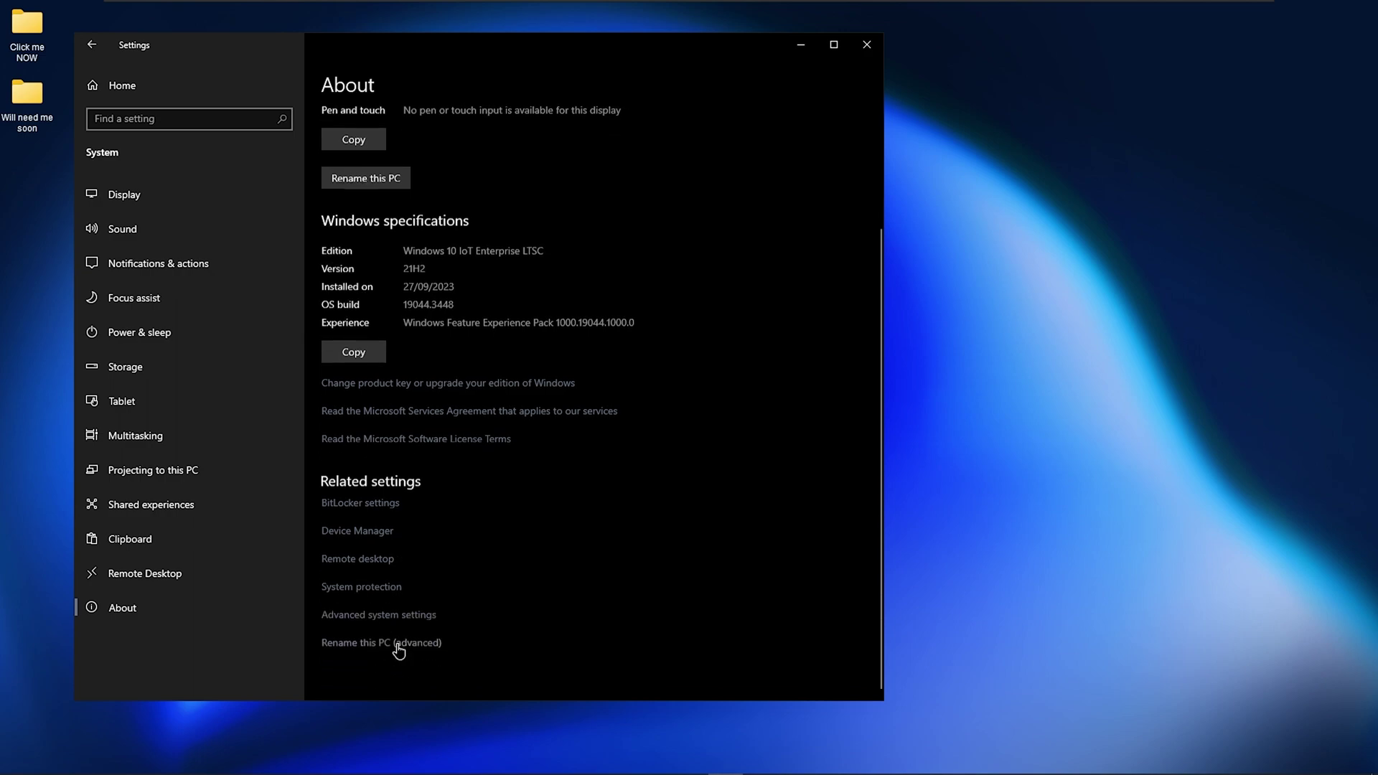
Set the visual effects in Performance Options to let Windows choose what's best for the computer, and close Settings
{"action": "left_click", "coordinate": [424, 616]}
{"action": "left_click", "coordinate": [668, 482]}
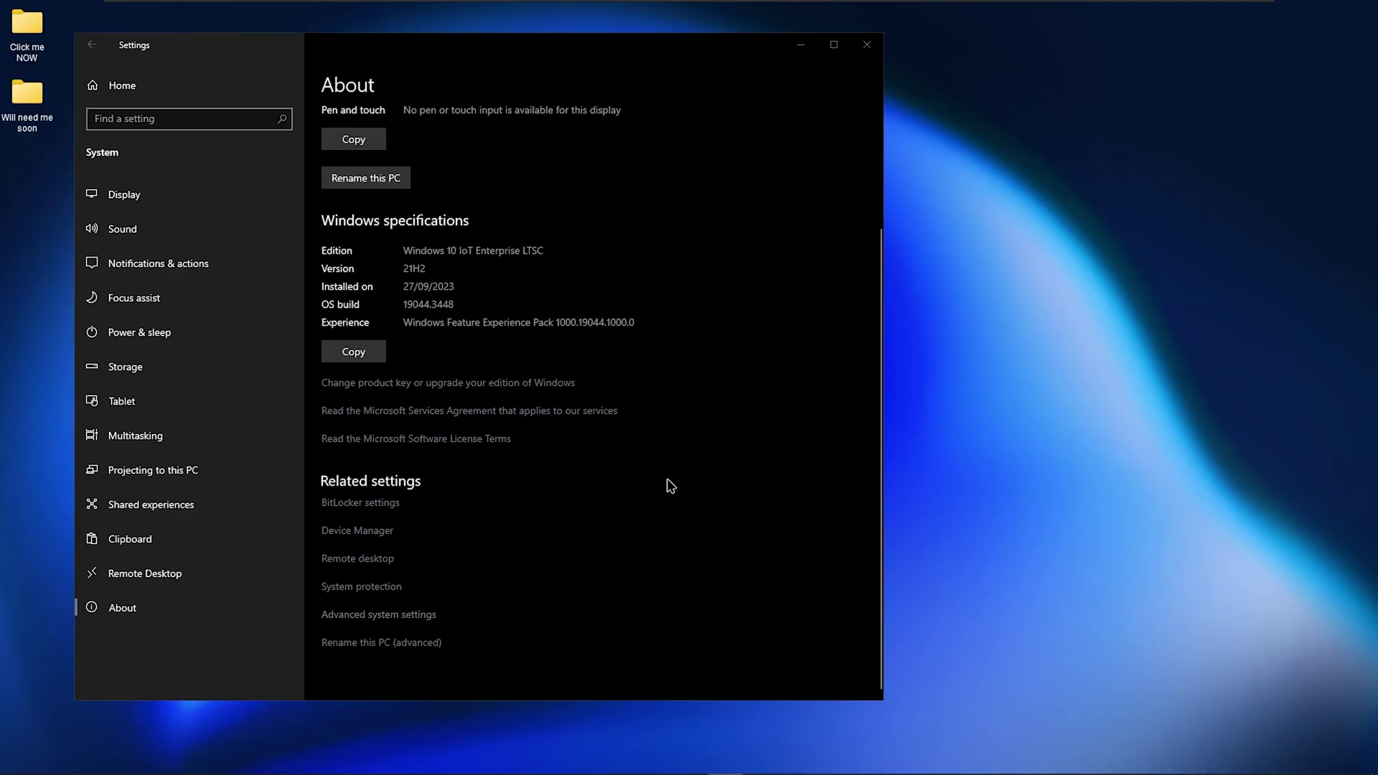
{"action": "left_click", "coordinate": [303, 187]}
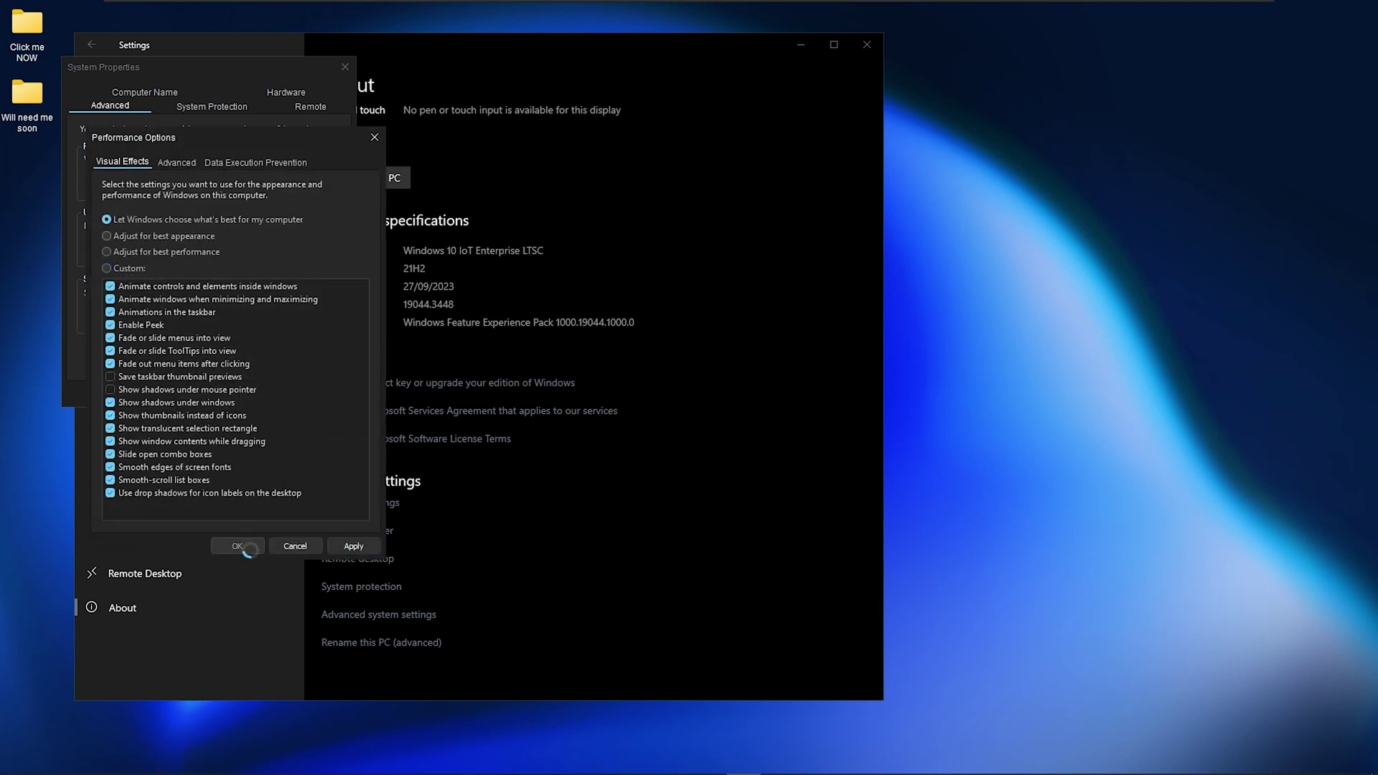
{"action": "left_click", "coordinate": [240, 546]}
{"action": "left_click", "coordinate": [199, 388]}
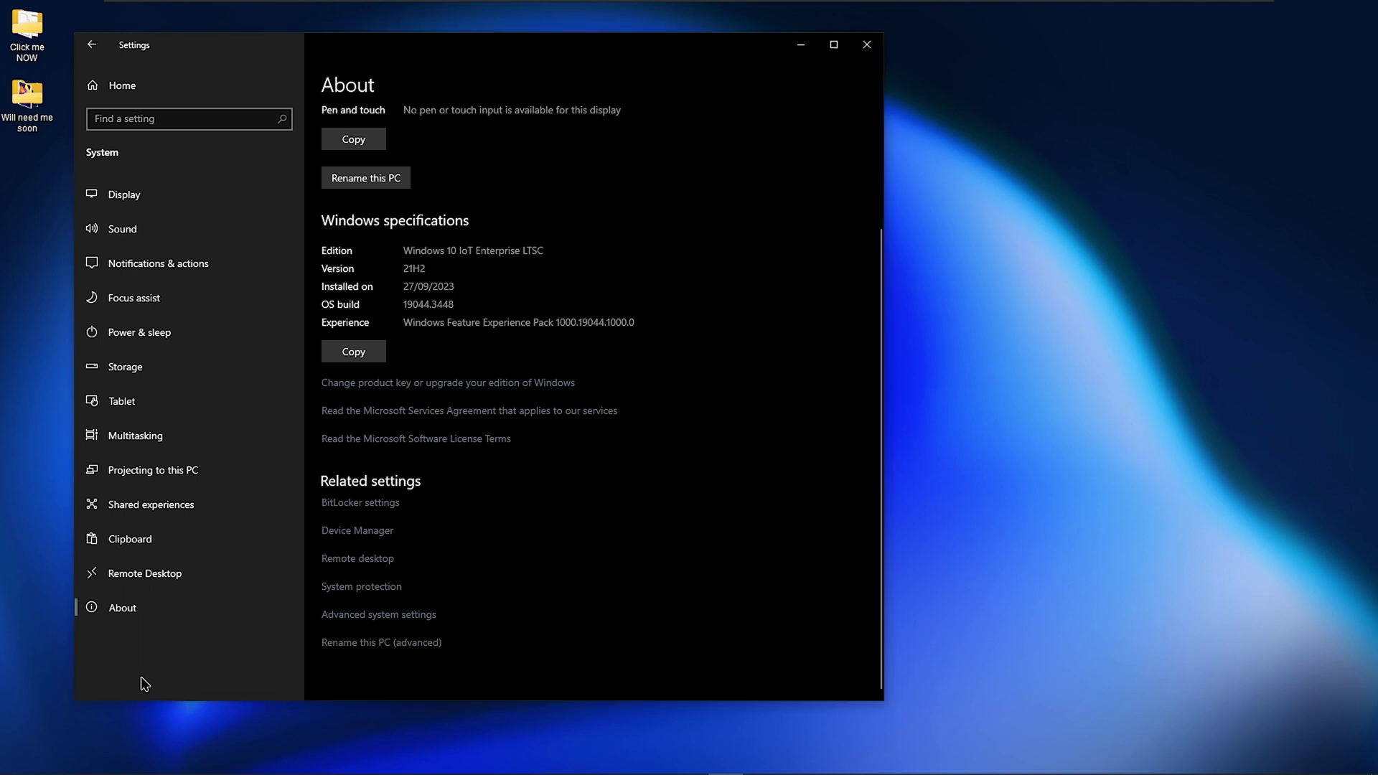
{"action": "key", "text": "alt+F4"}
Sign out of the Windows account, sign back in, and leave the security options screen
{"action": "key", "text": "super"}
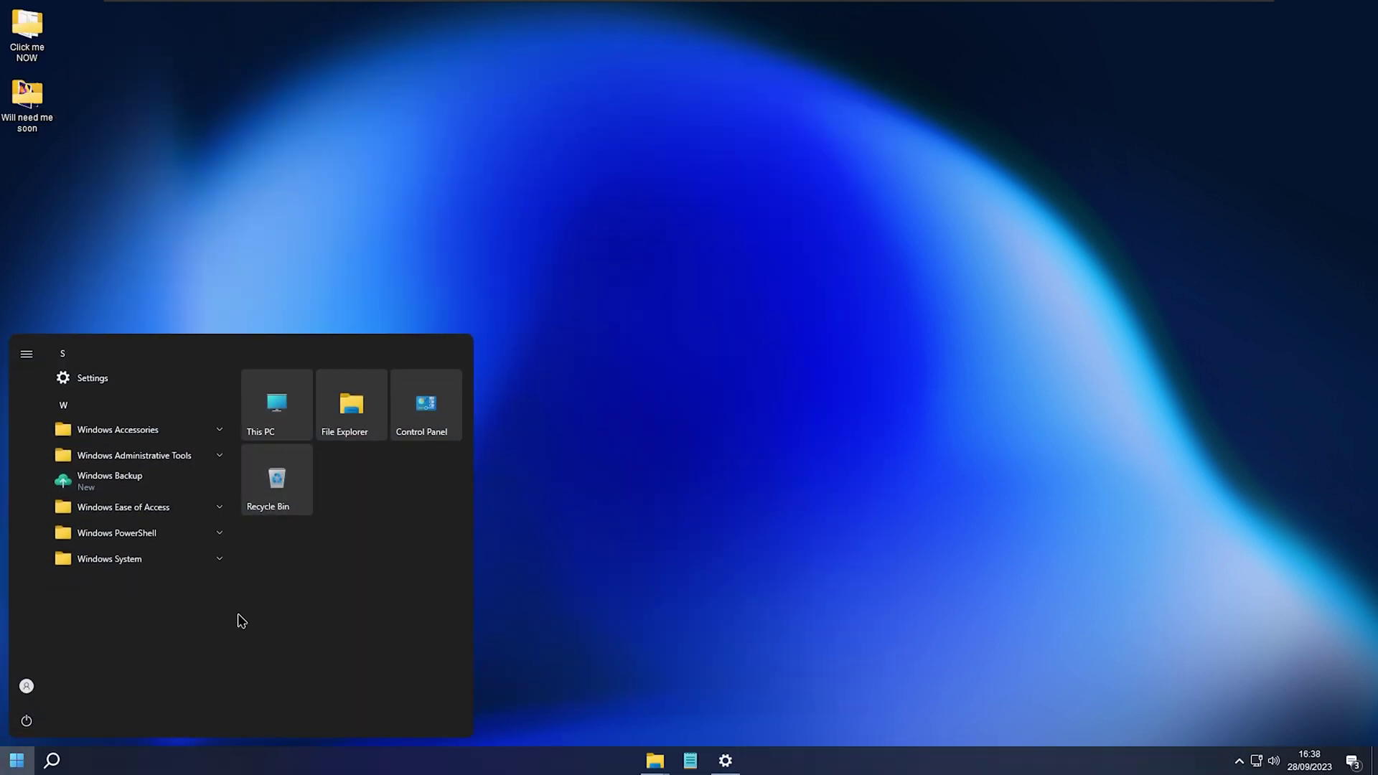
{"action": "left_click", "coordinate": [33, 693]}
{"action": "left_click", "coordinate": [122, 647]}
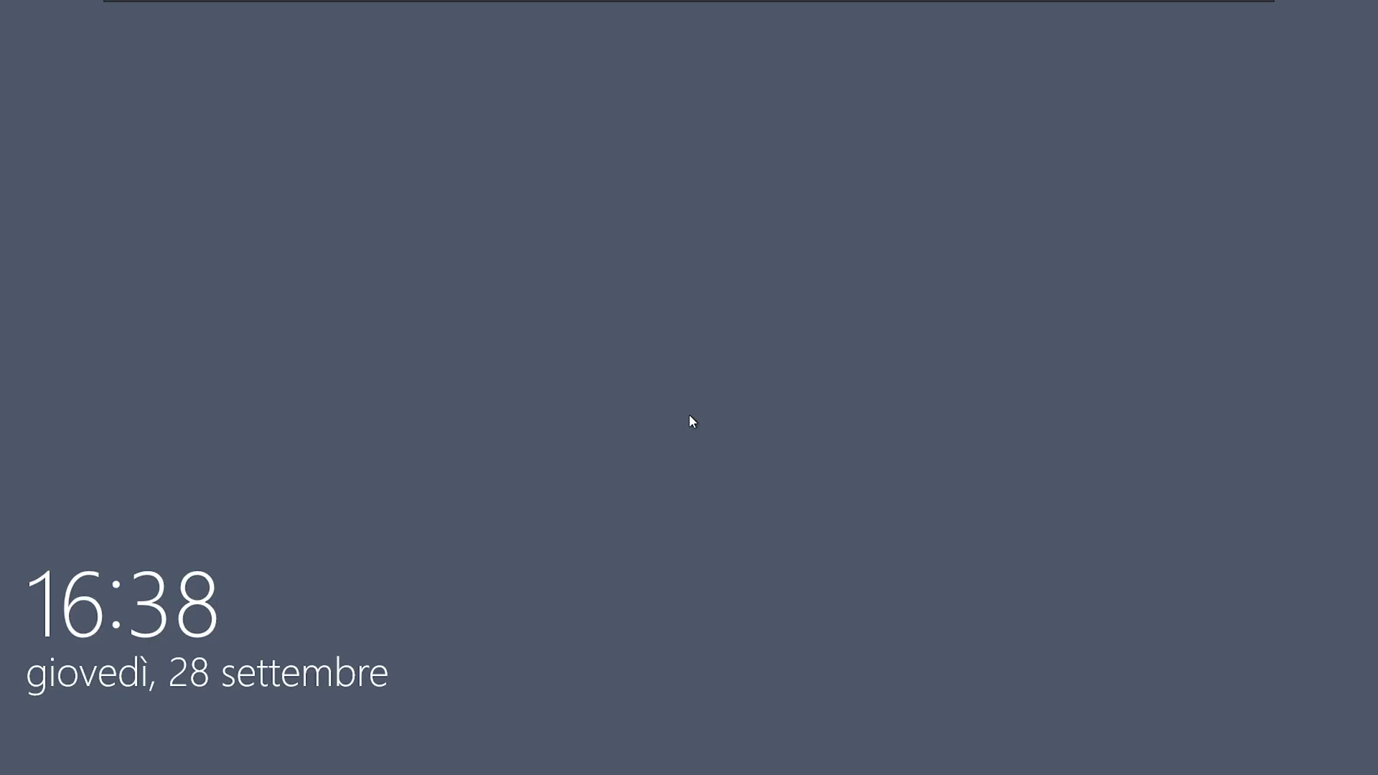
{"action": "left_click", "coordinate": [689, 415]}
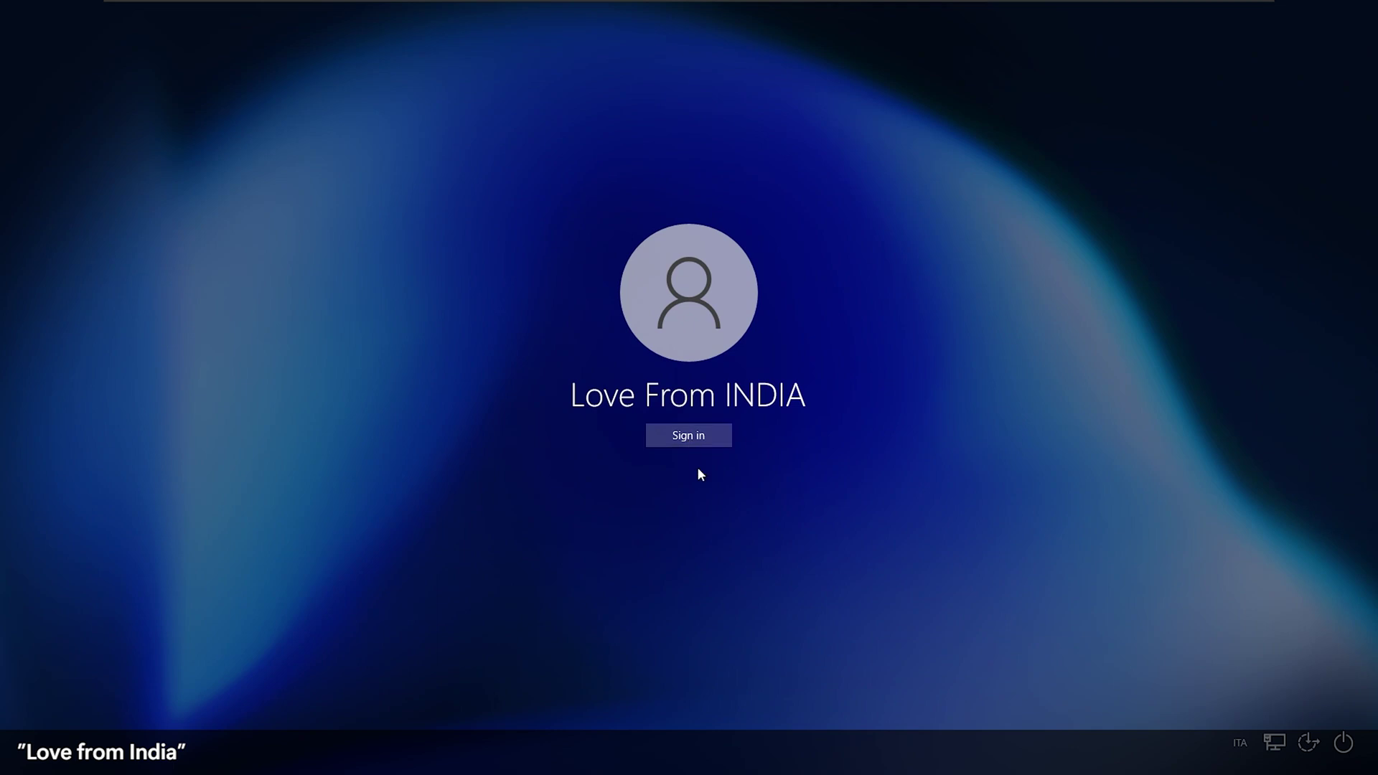
{"action": "left_click", "coordinate": [709, 442]}
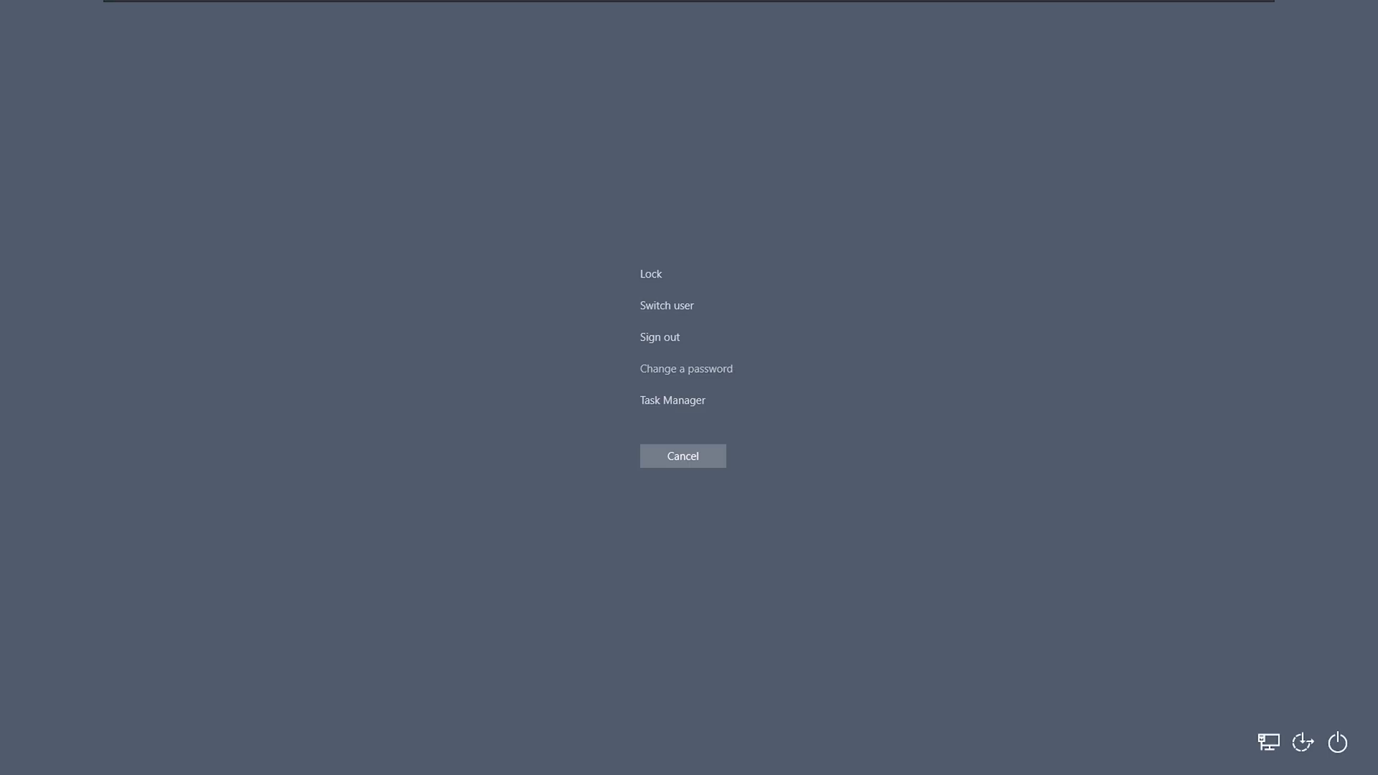
{"action": "key", "text": "Escape"}
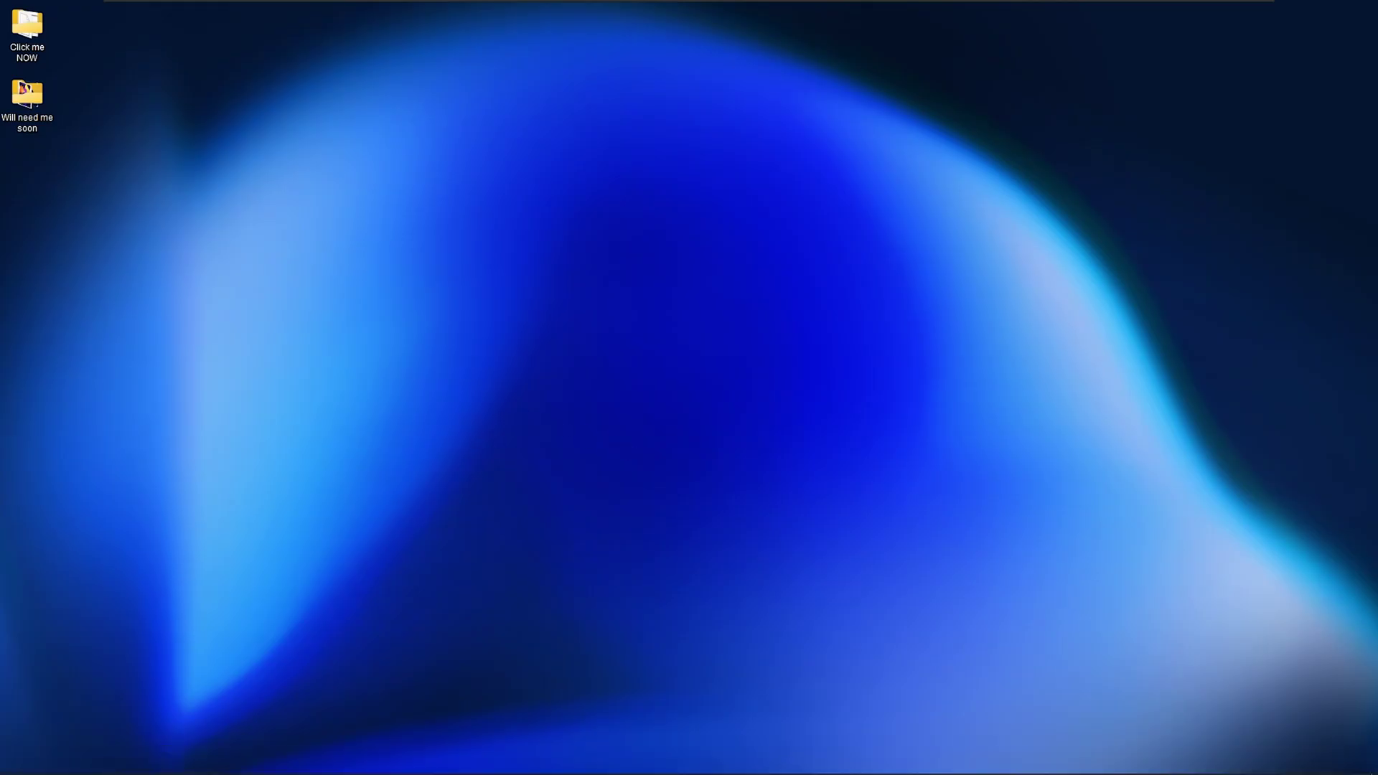
Open Windows Backup, view its backup options in the middle of the desktop, and close it
{"action": "key", "text": "super"}
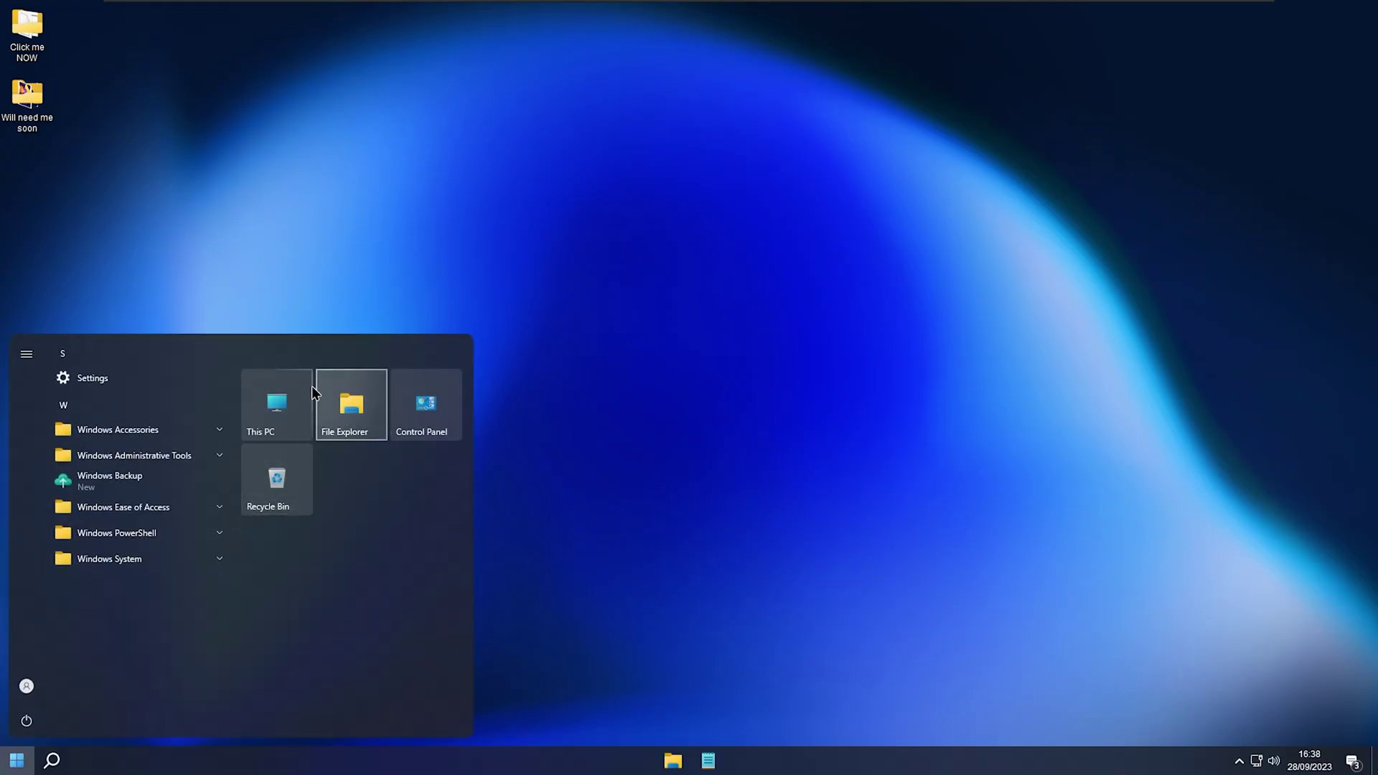
{"action": "left_click", "coordinate": [185, 479]}
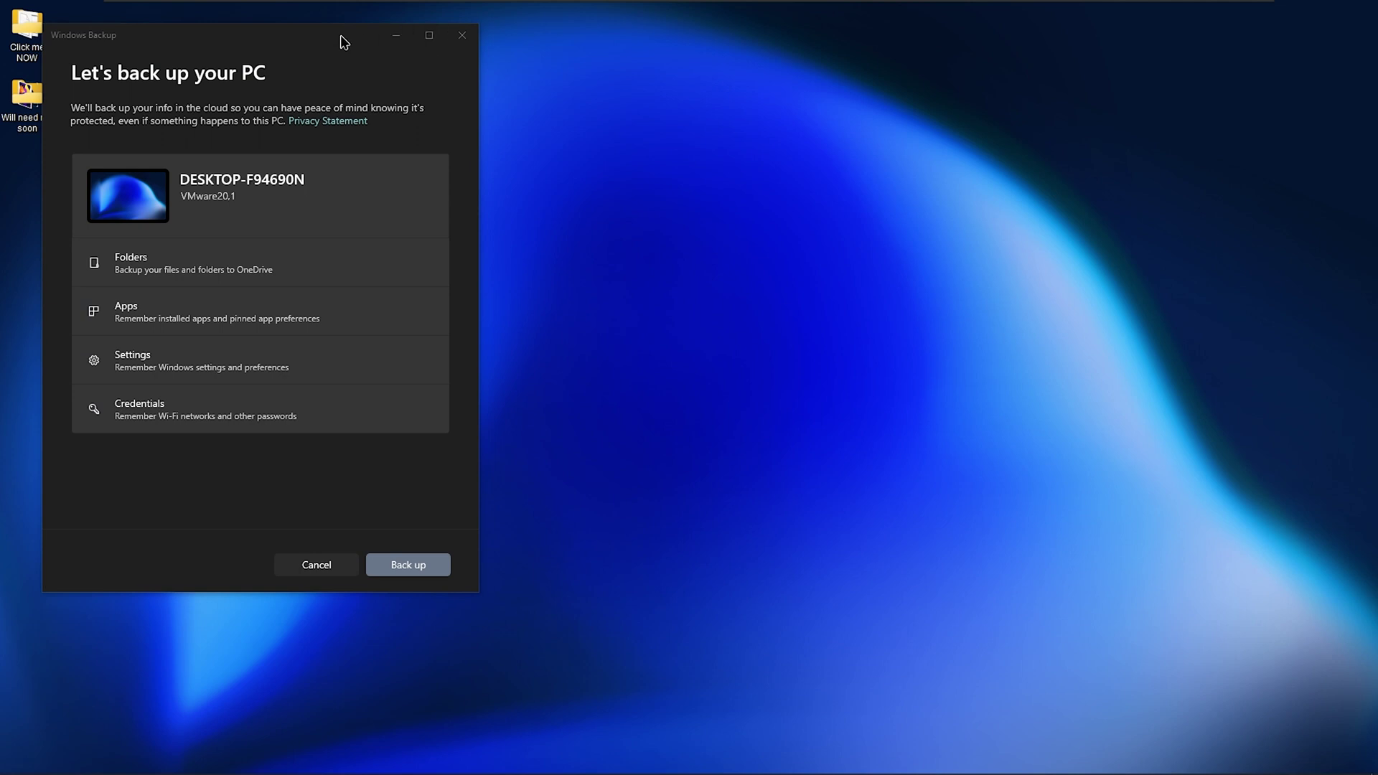
{"action": "left_click_drag", "start_coordinate": [344, 42], "coordinate": [727, 125]}
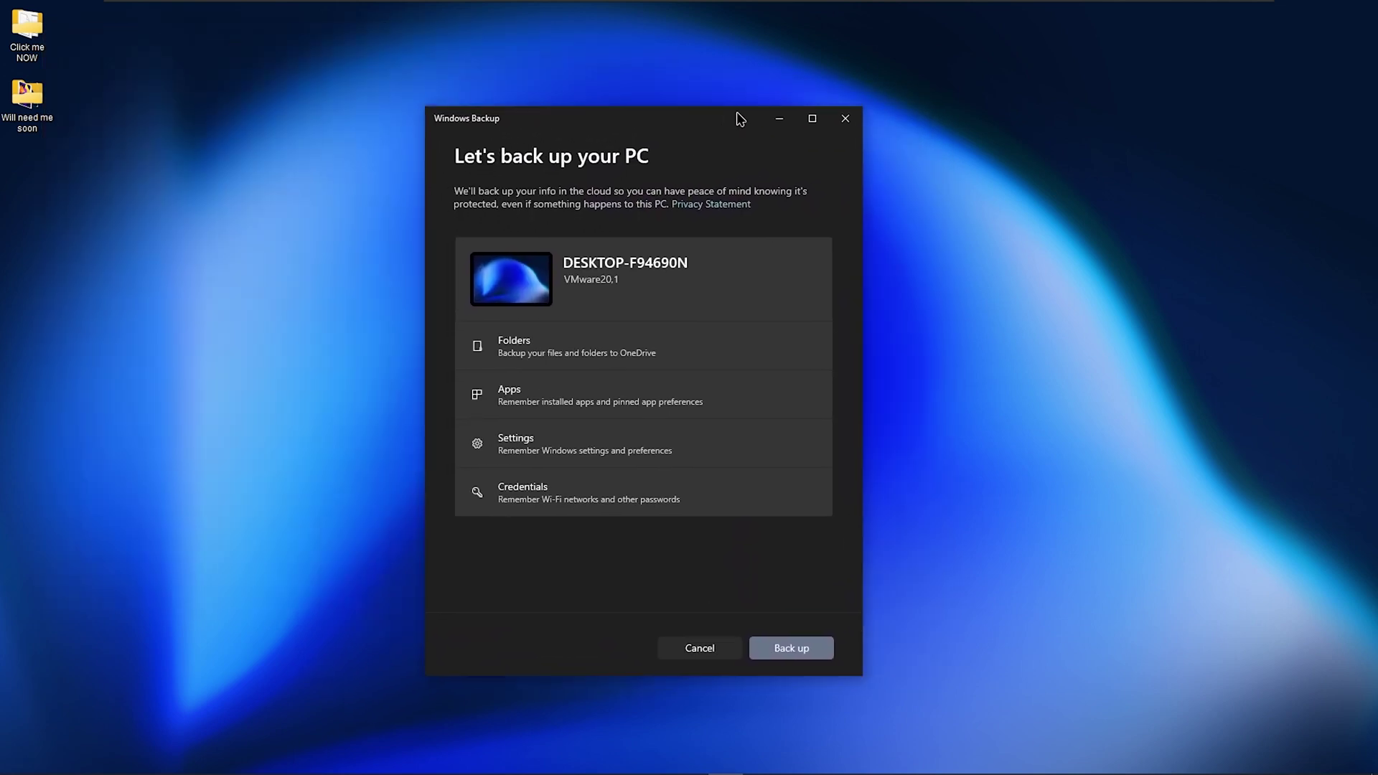
{"action": "left_click", "coordinate": [844, 117]}
Look through the Background and Colors pages of the Personalization settings in an enlarged window, then close Settings
{"action": "right_click", "coordinate": [568, 207]}
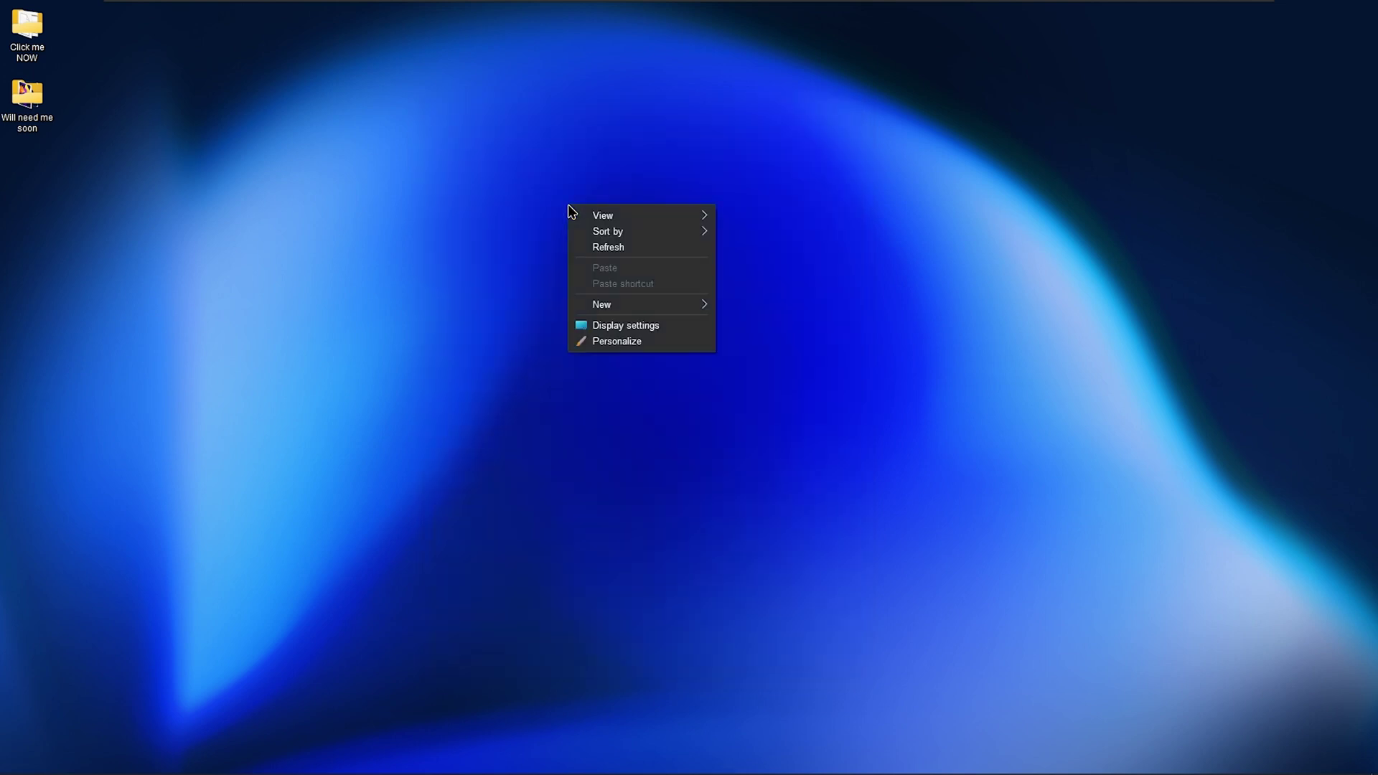
{"action": "left_click", "coordinate": [650, 341]}
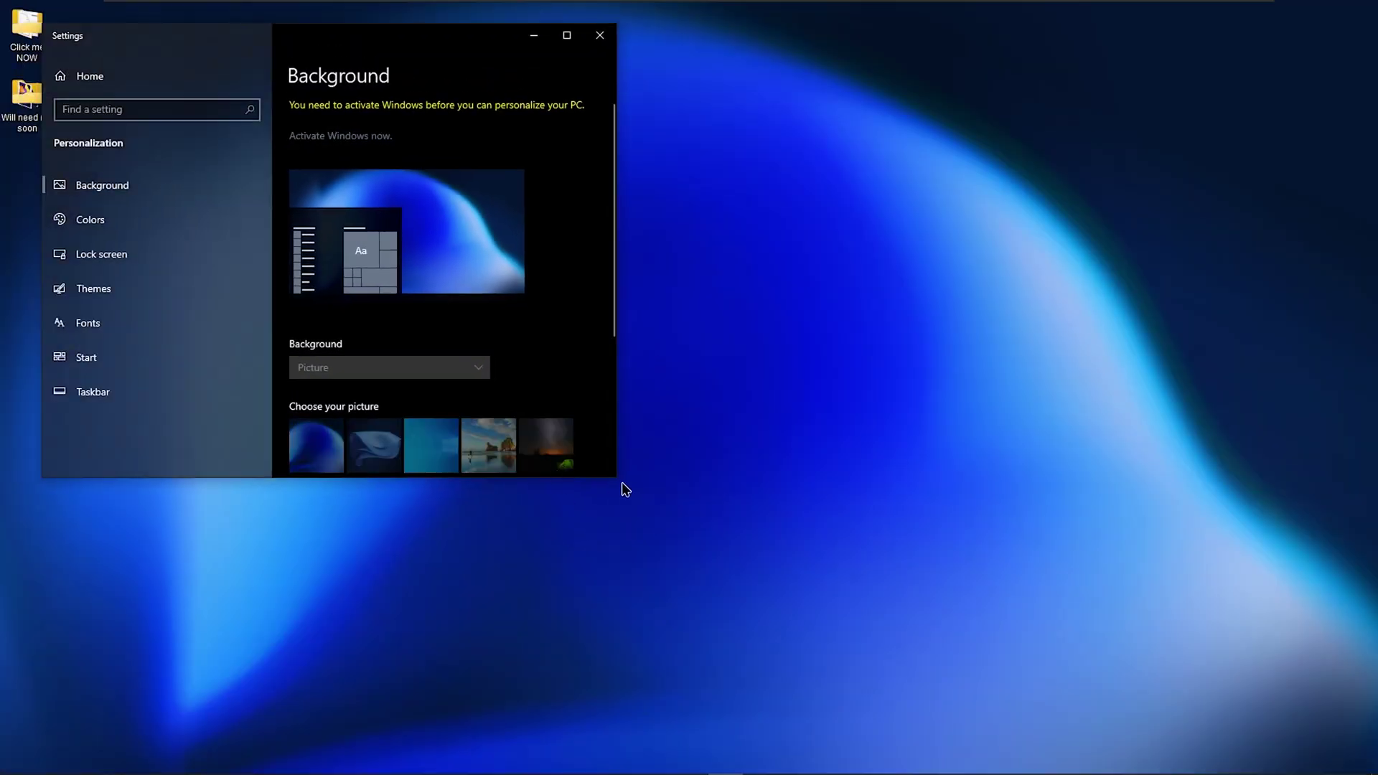
{"action": "left_click_drag", "start_coordinate": [622, 483], "coordinate": [868, 686]}
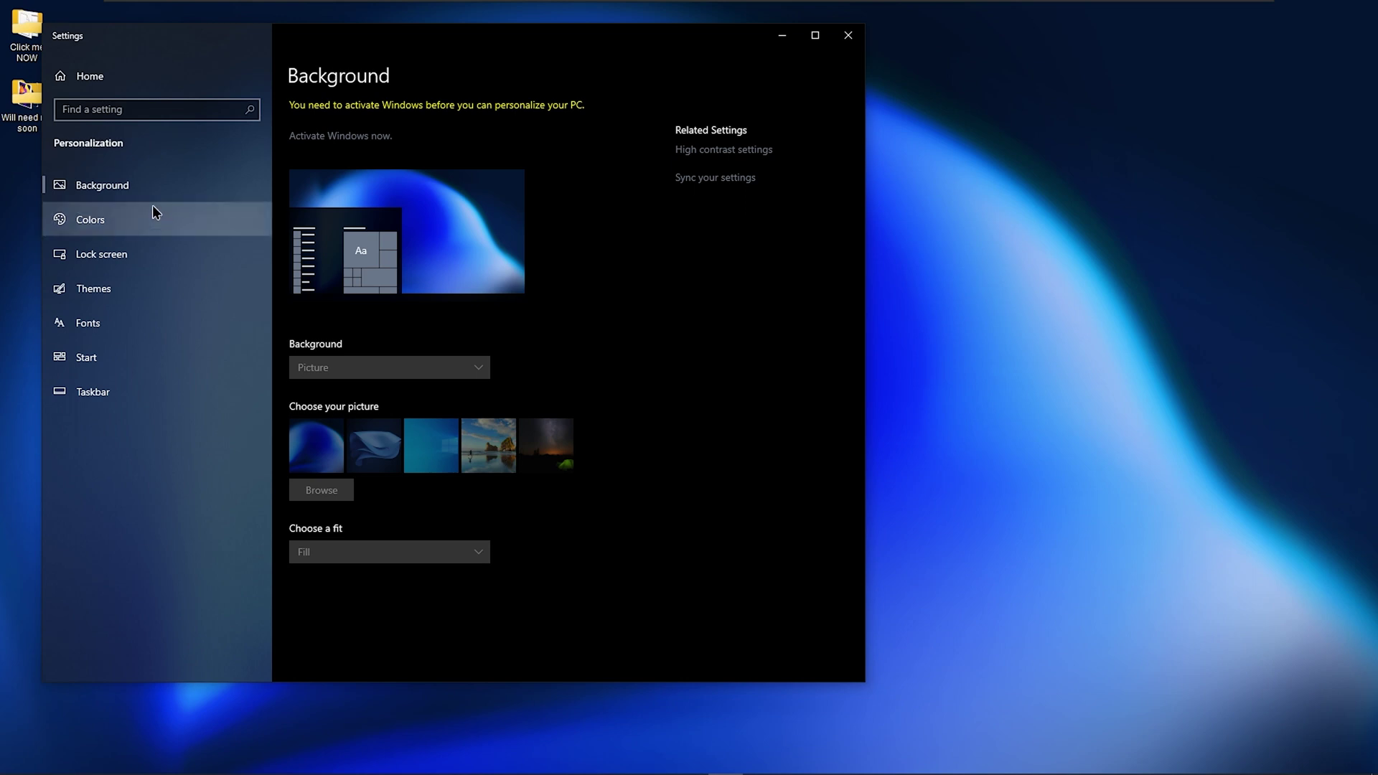
{"action": "left_click", "coordinate": [153, 231]}
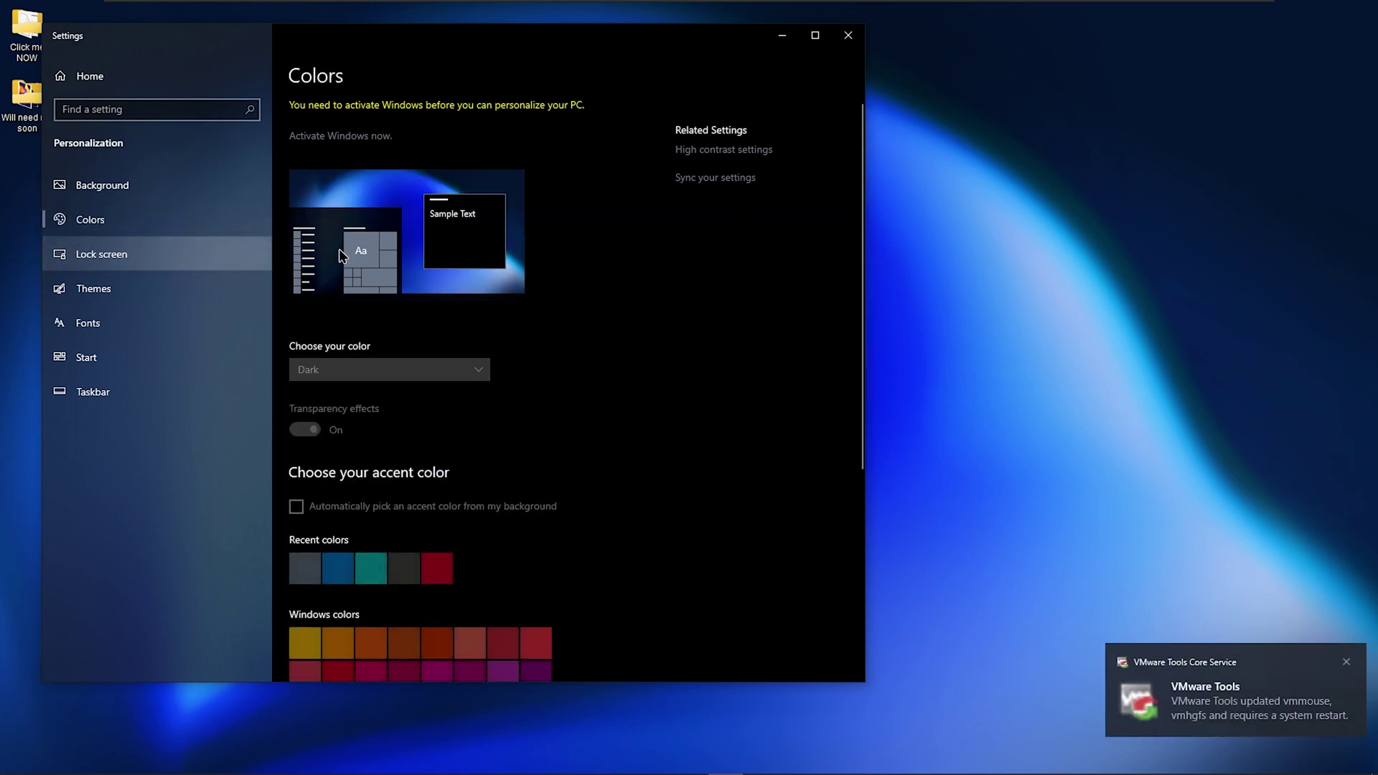
{"action": "left_click", "coordinate": [1118, 694]}
{"action": "left_click", "coordinate": [851, 36]}
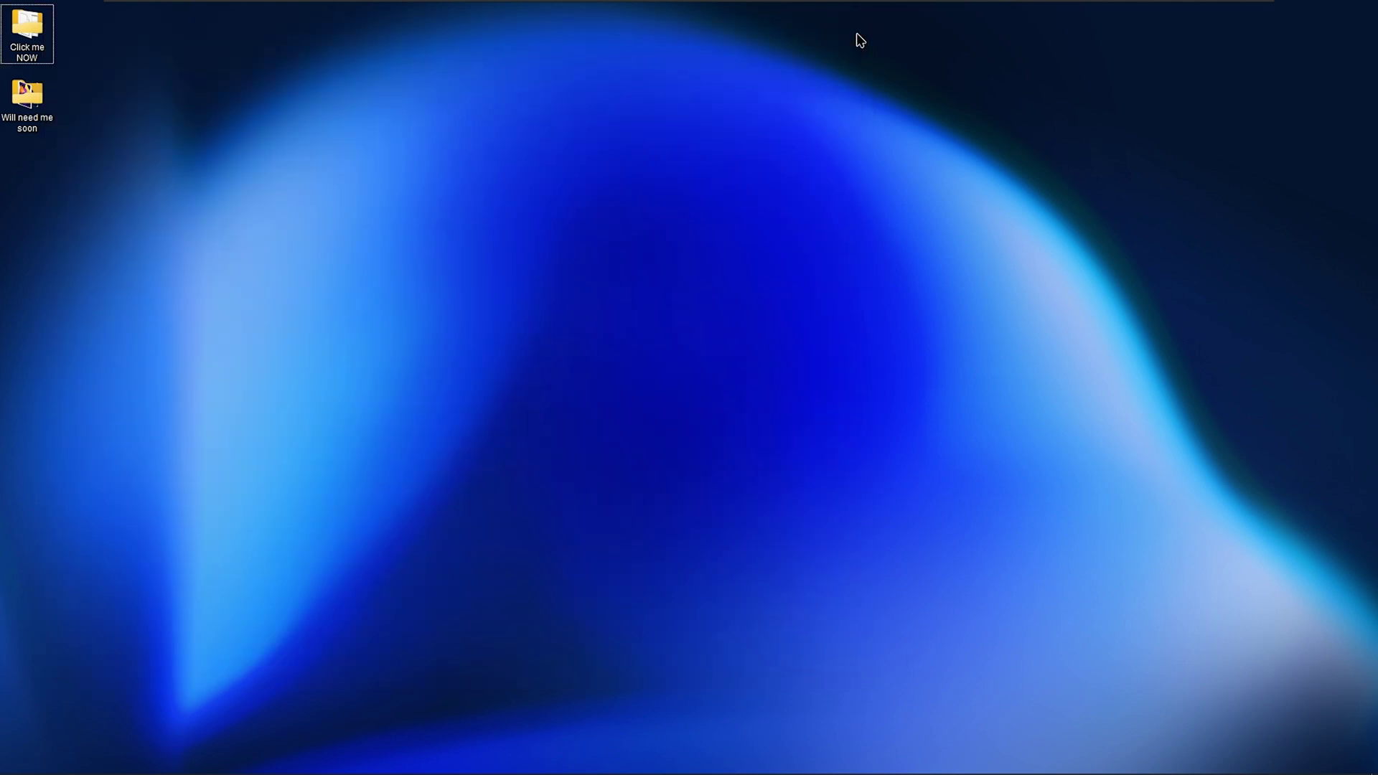
View the folders and drives of This PC in File Explorer and close the window
{"action": "key", "text": "super+e"}
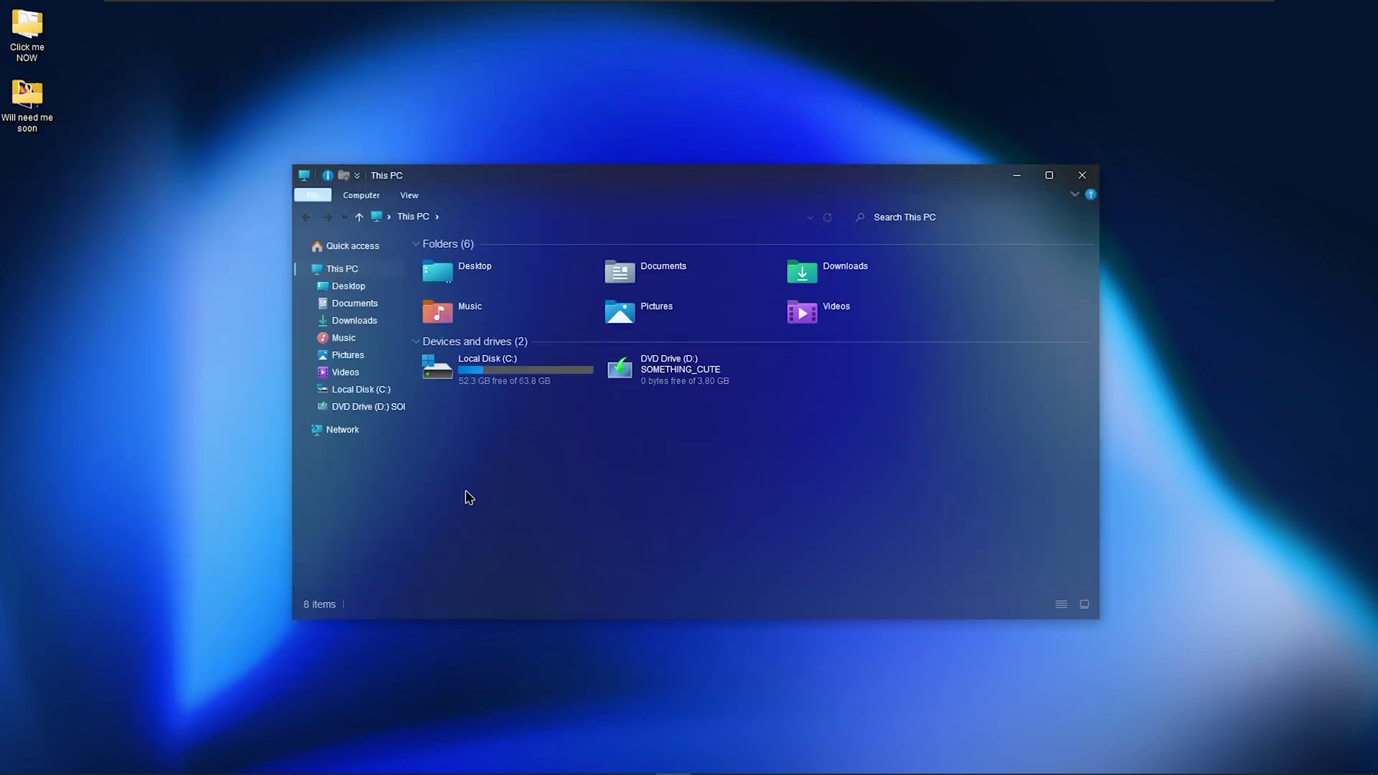
{"action": "left_click_drag", "start_coordinate": [431, 548], "coordinate": [673, 427]}
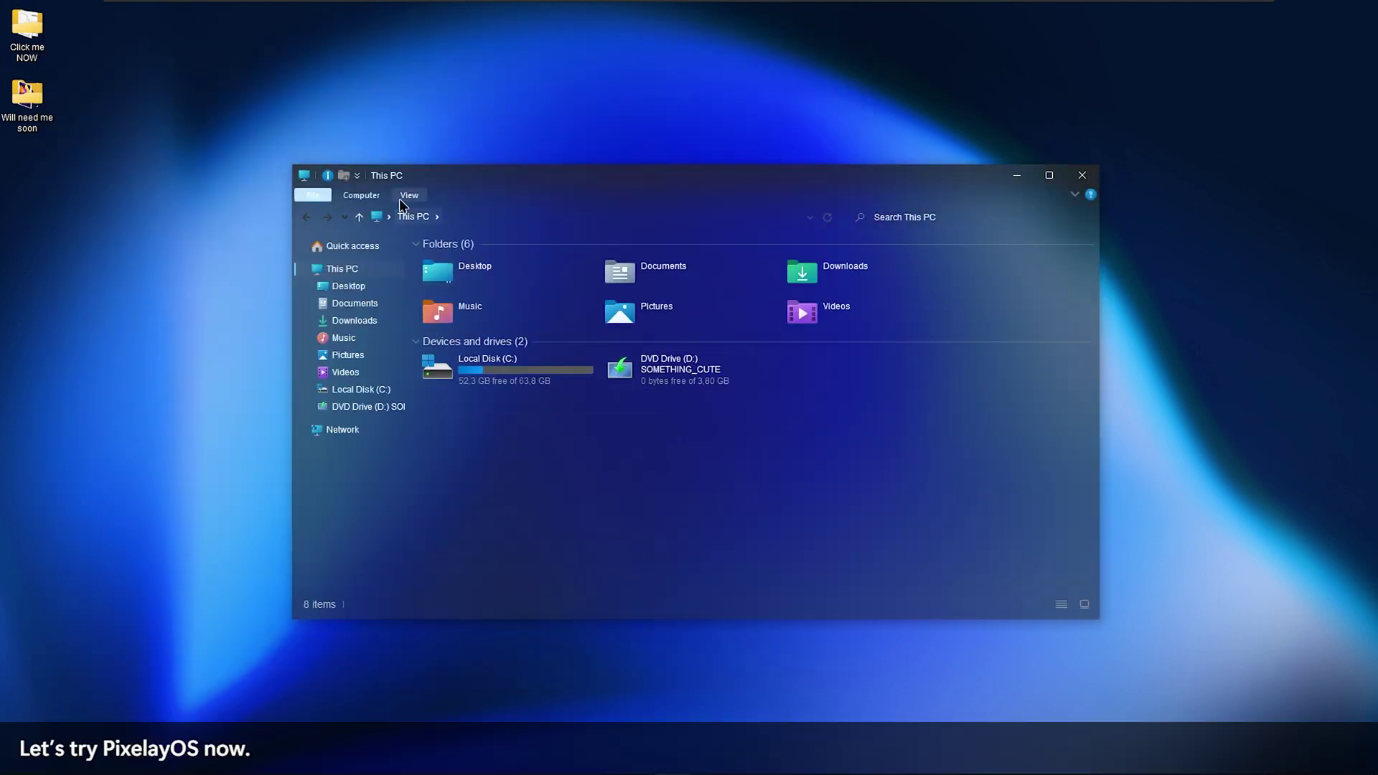
{"action": "left_click", "coordinate": [1082, 176]}
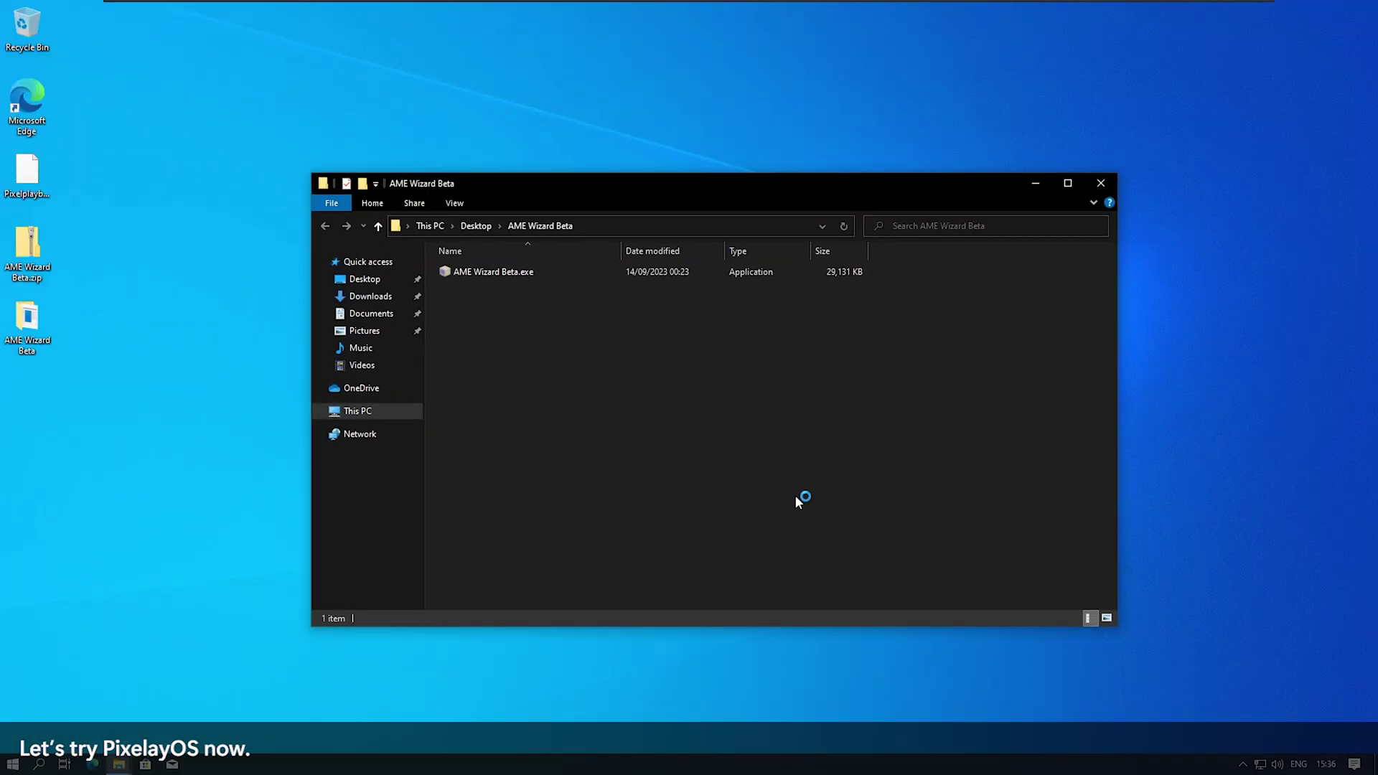
In the PixelayOS virtual machine, open Windows Security and go to Virus & threat protection
{"action": "key", "text": "super"}
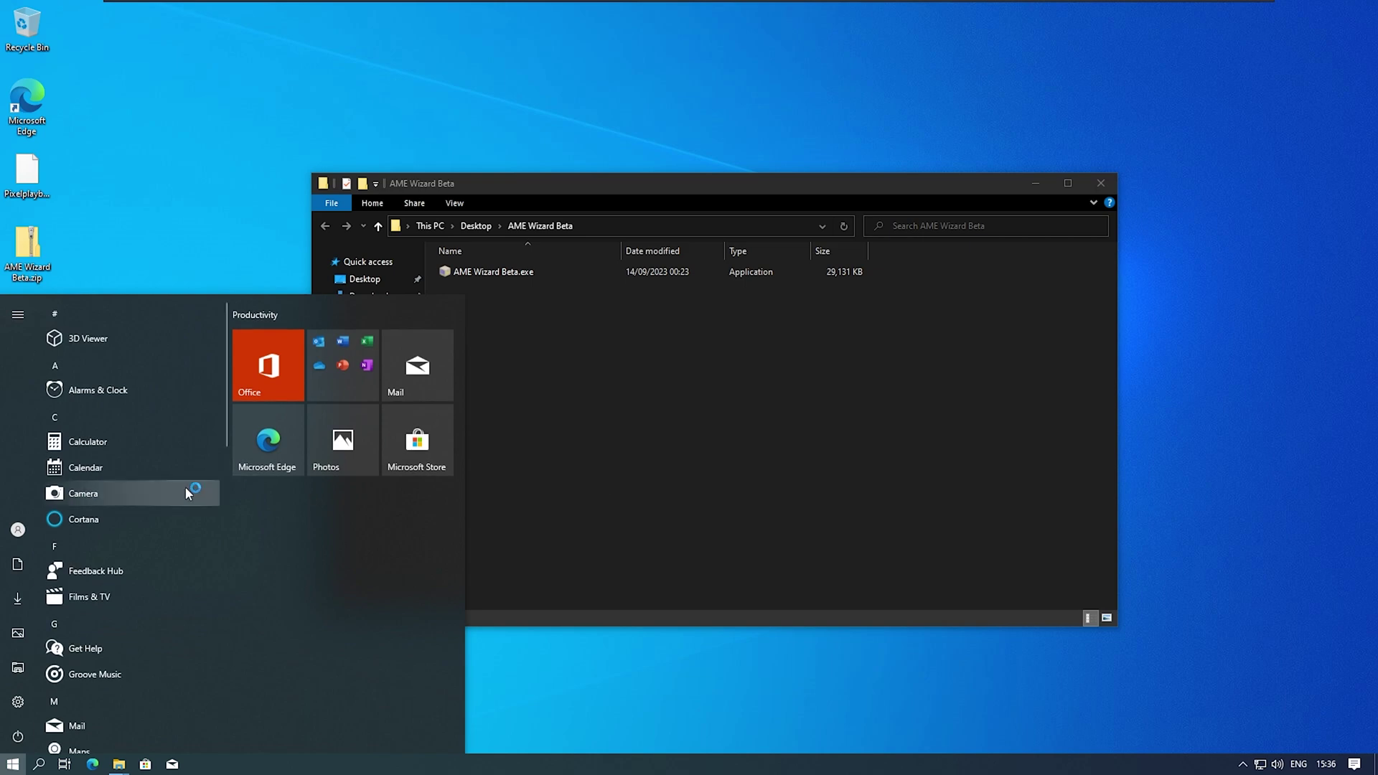
{"action": "scroll", "coordinate": [158, 595], "scroll_direction": "down", "scroll_amount": 5}
{"action": "scroll", "coordinate": [168, 585], "scroll_direction": "down", "scroll_amount": 10}
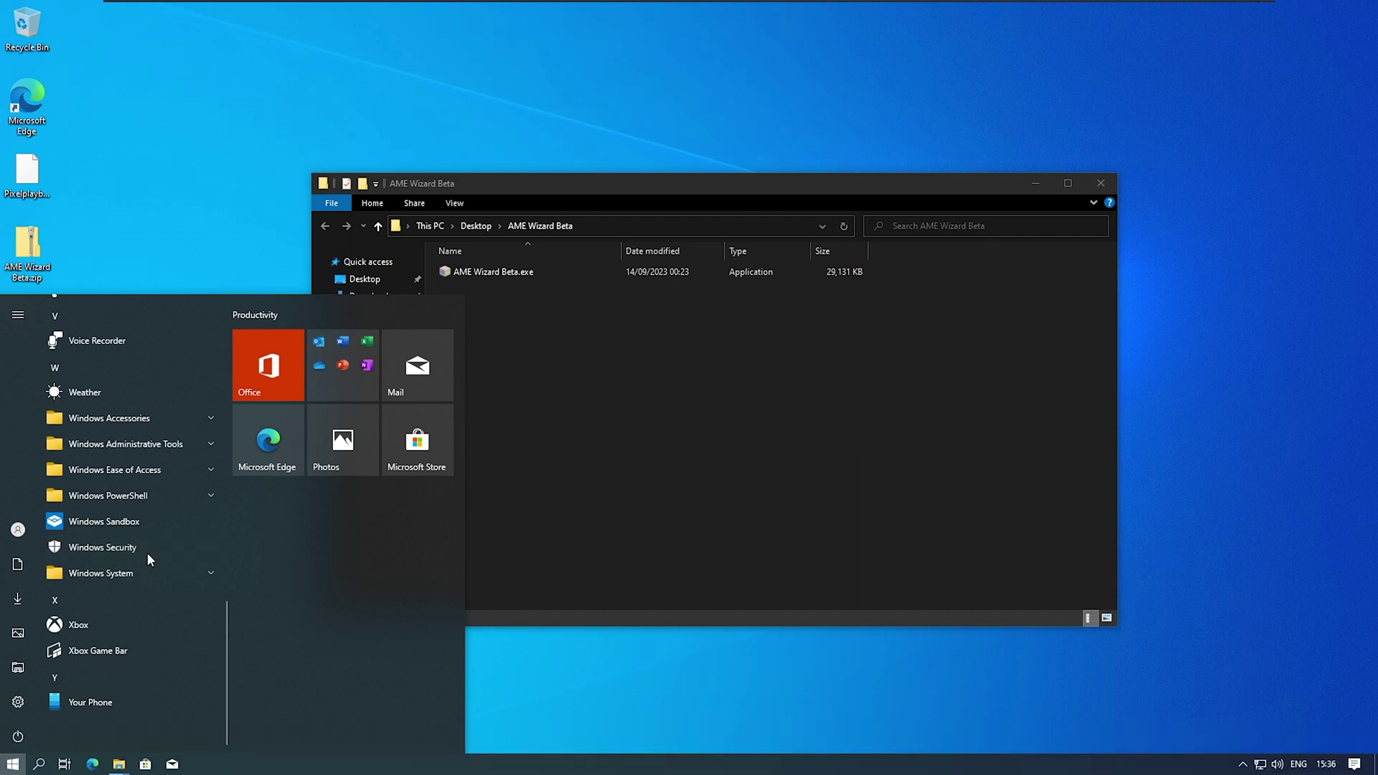
{"action": "left_click", "coordinate": [186, 547]}
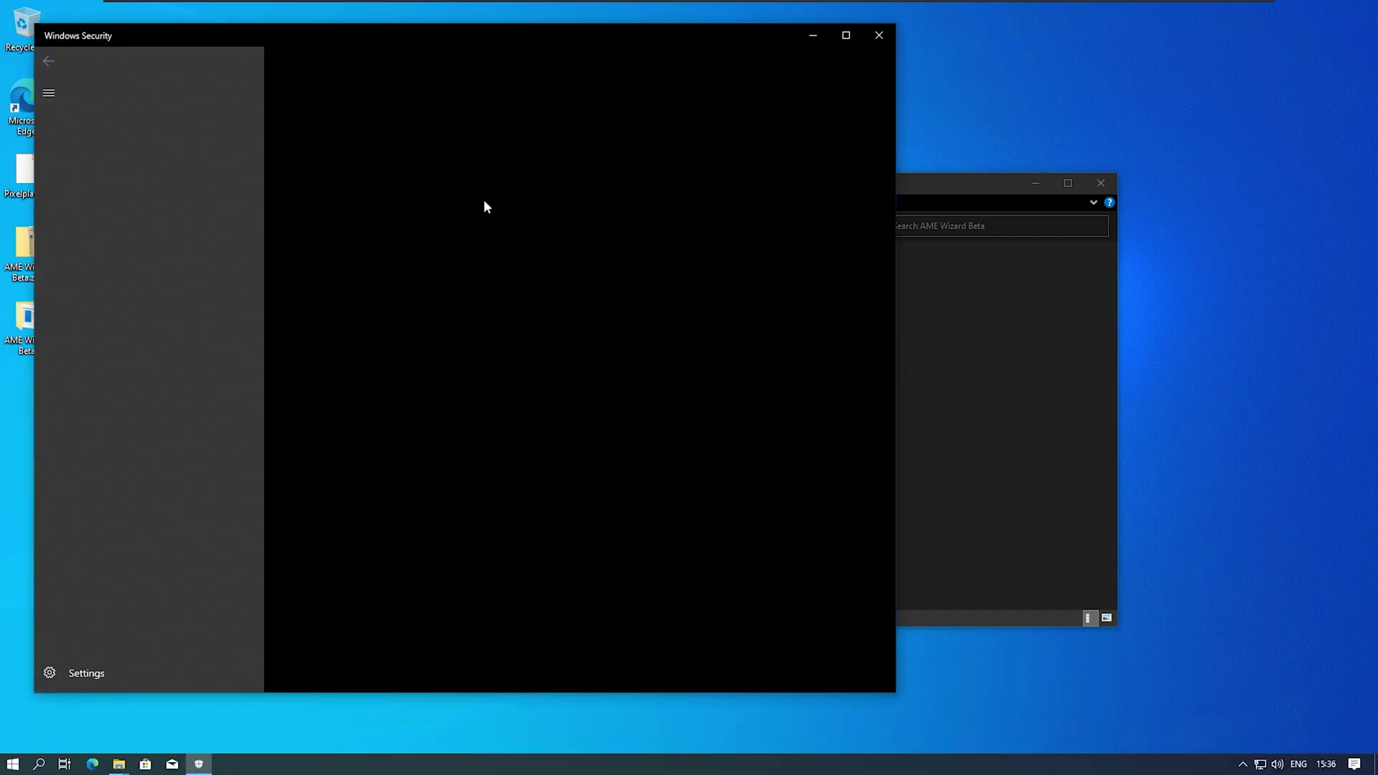
{"action": "left_click", "coordinate": [384, 216]}
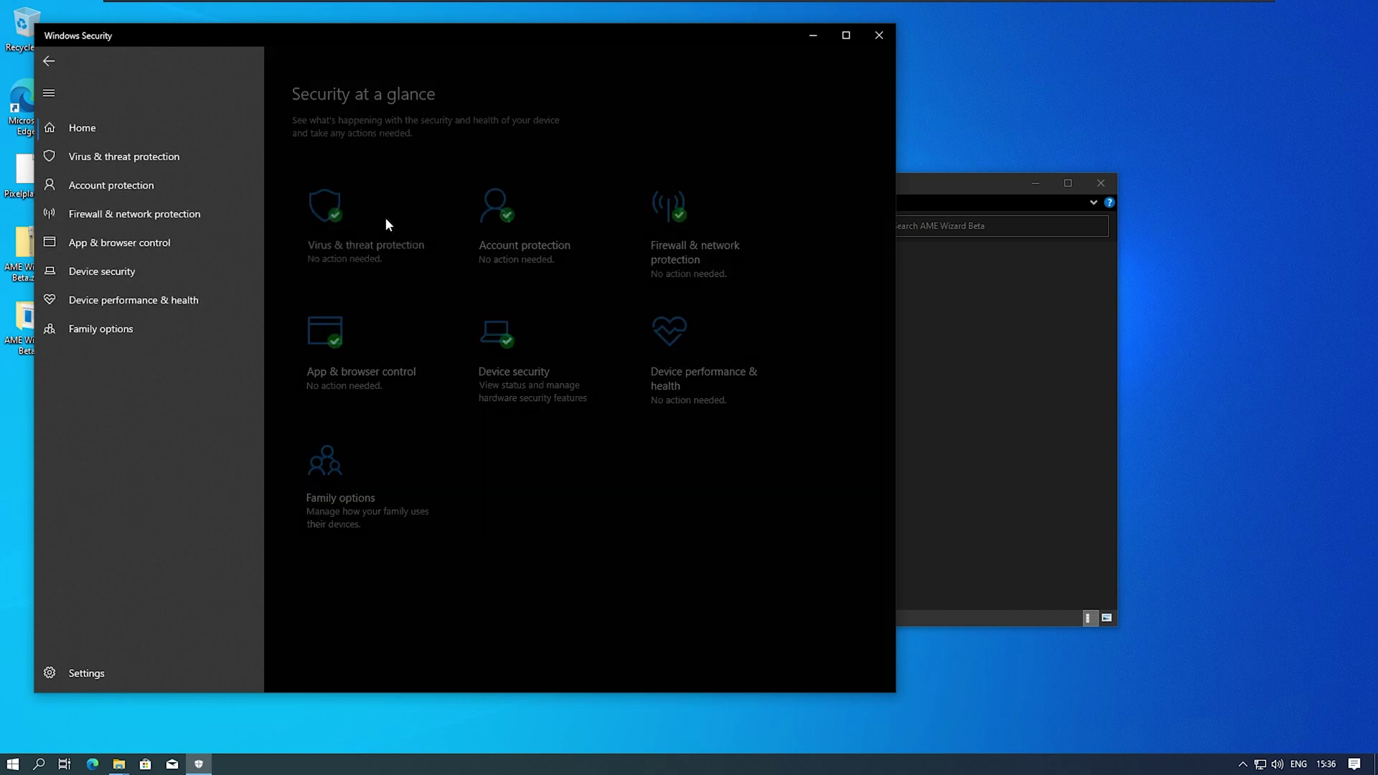
Turn off real-time protection, cloud-delivered protection and automatic sample submission, then close Windows Security
{"action": "left_click", "coordinate": [338, 411]}
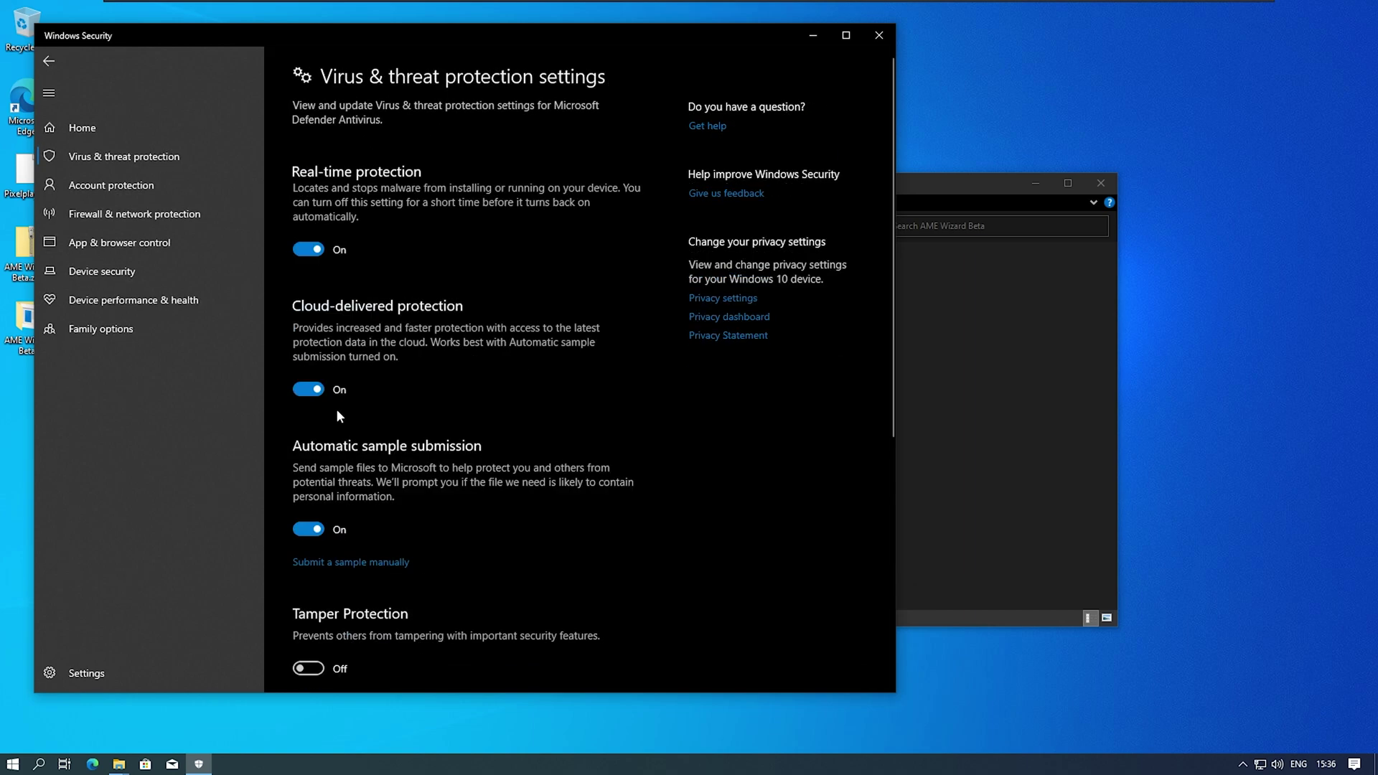
{"action": "left_click", "coordinate": [308, 249]}
{"action": "left_click", "coordinate": [595, 465]}
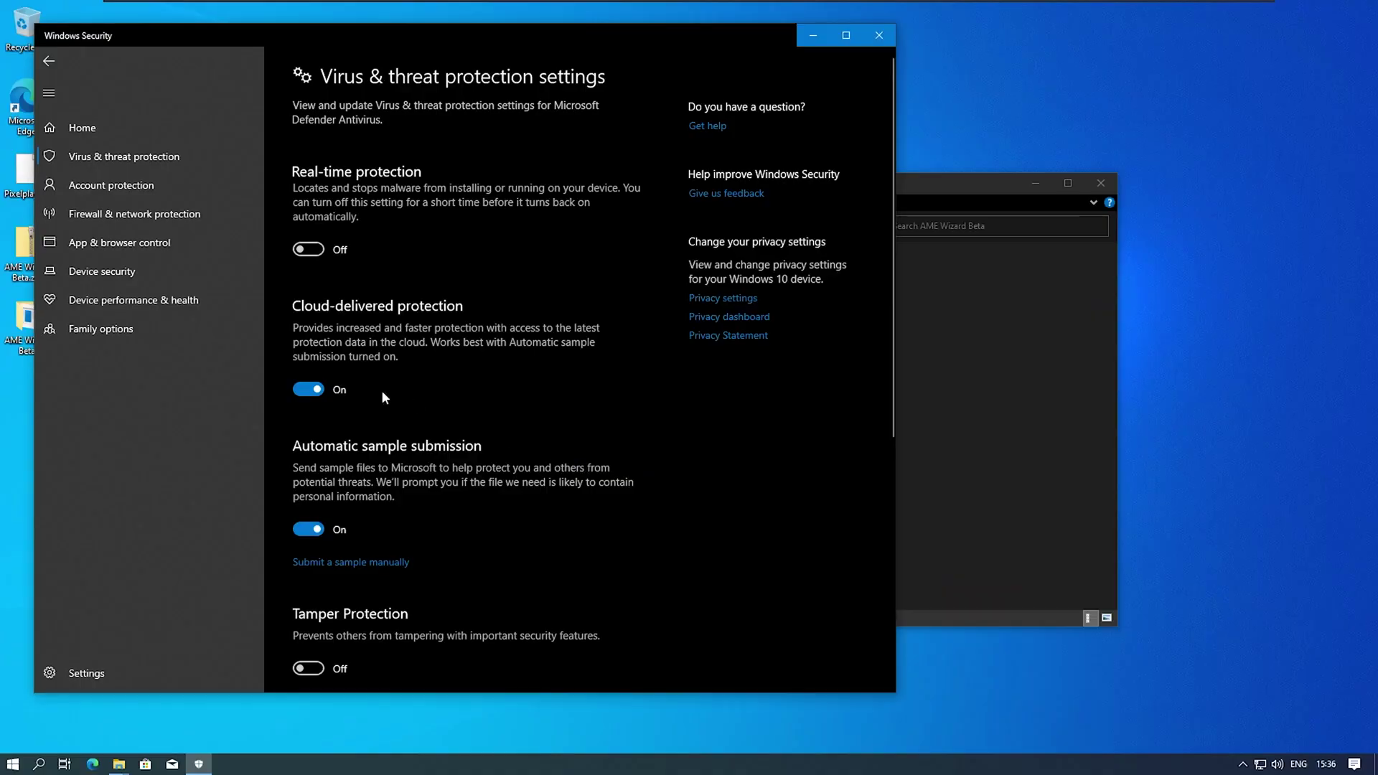
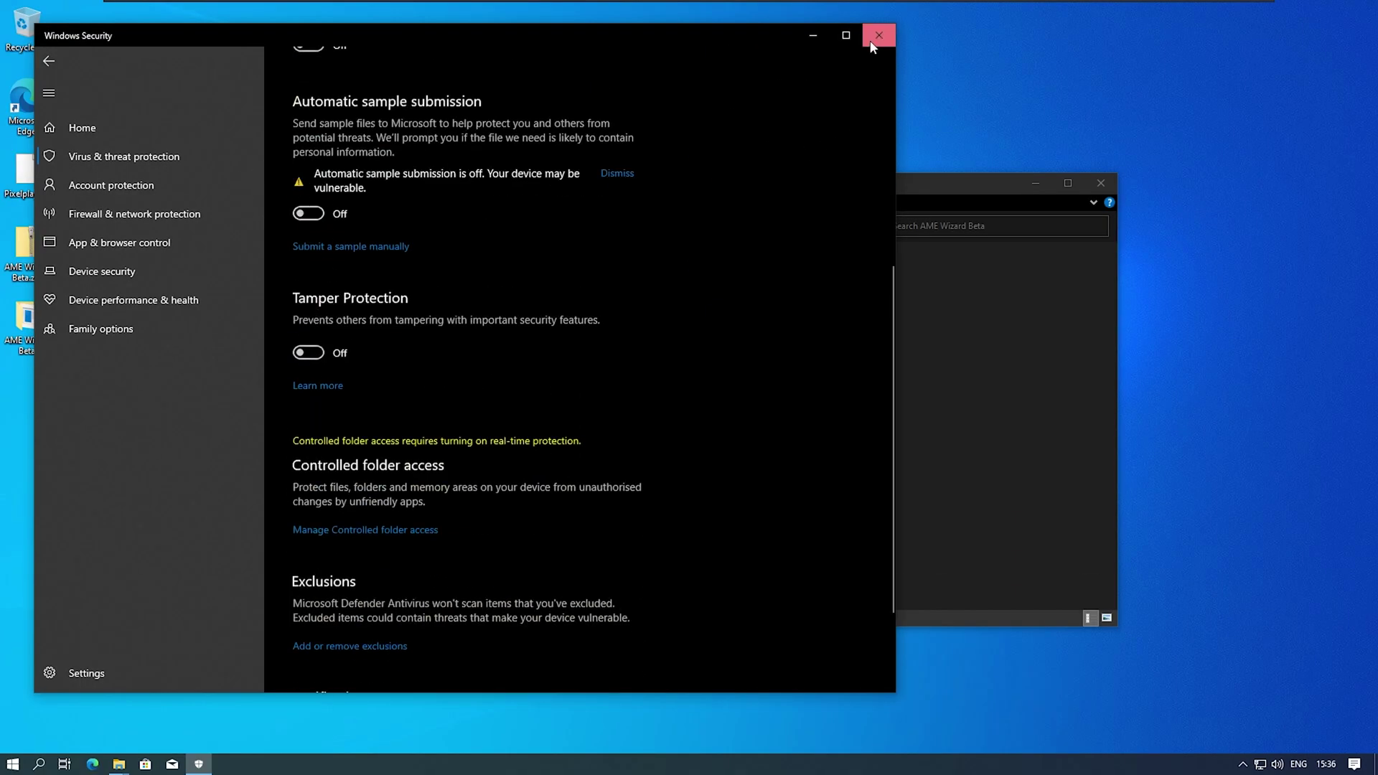
{"action": "left_click", "coordinate": [878, 35]}
Run AME Wizard Beta.exe from its folder, allow it to make changes to the device, and show the desktop
{"action": "left_click", "coordinate": [522, 276]}
{"action": "double_click", "coordinate": [522, 276]}
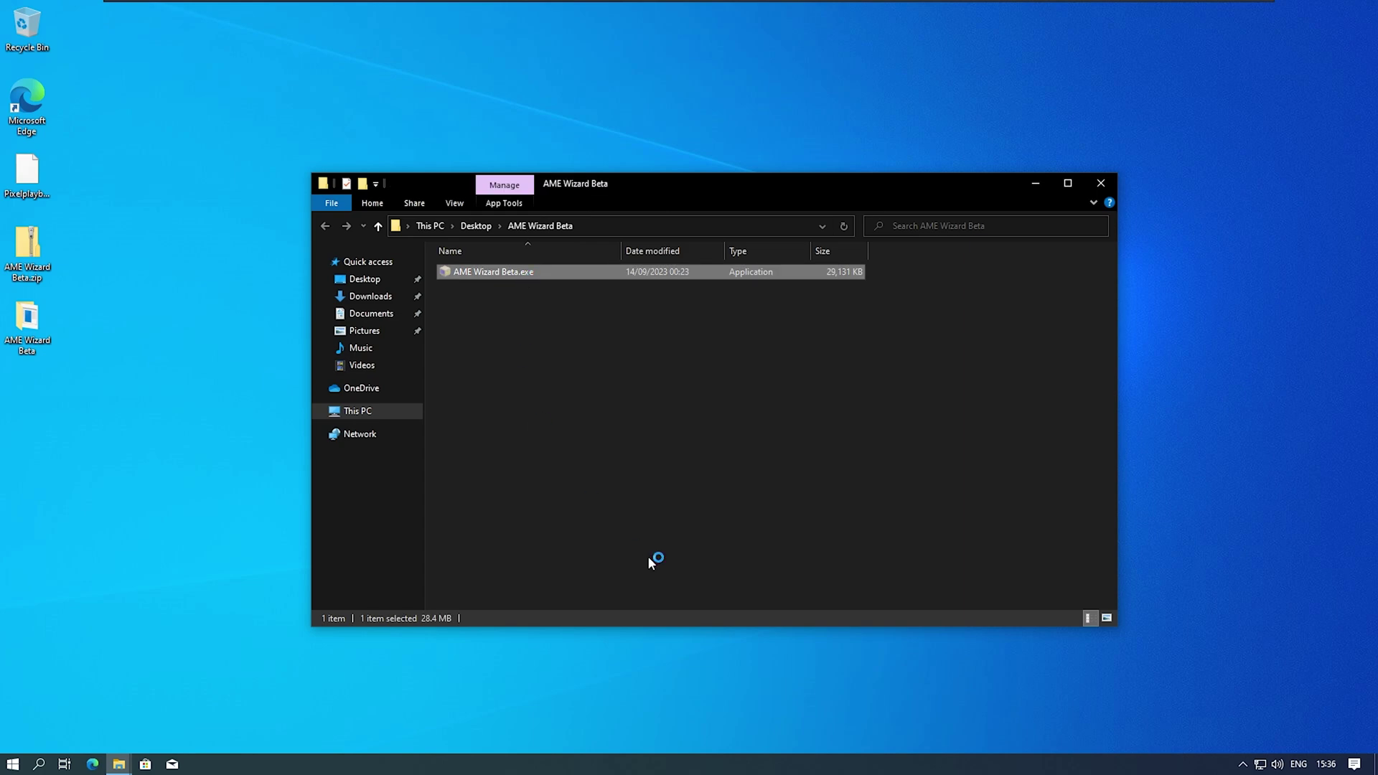
{"action": "left_click", "coordinate": [503, 543]}
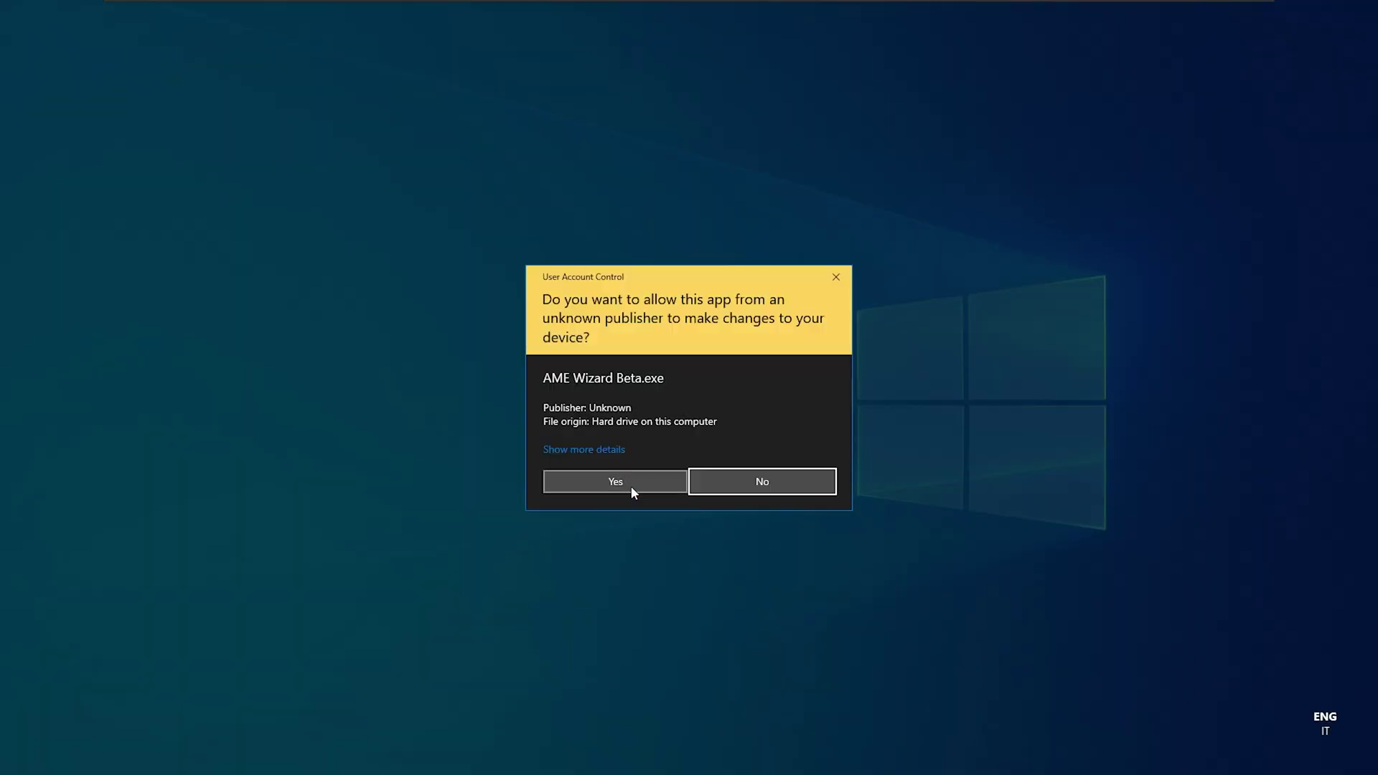
{"action": "left_click", "coordinate": [631, 484]}
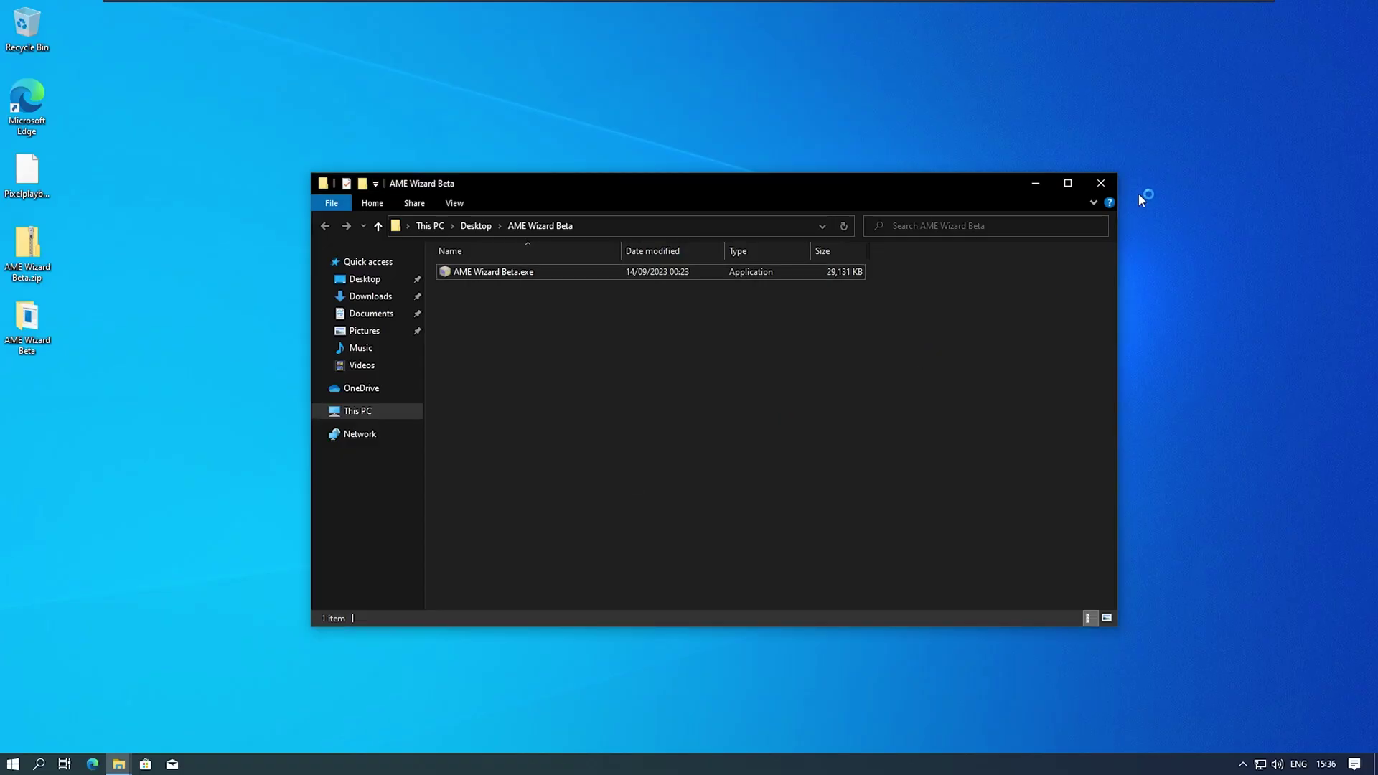
{"action": "key", "text": "super+d"}
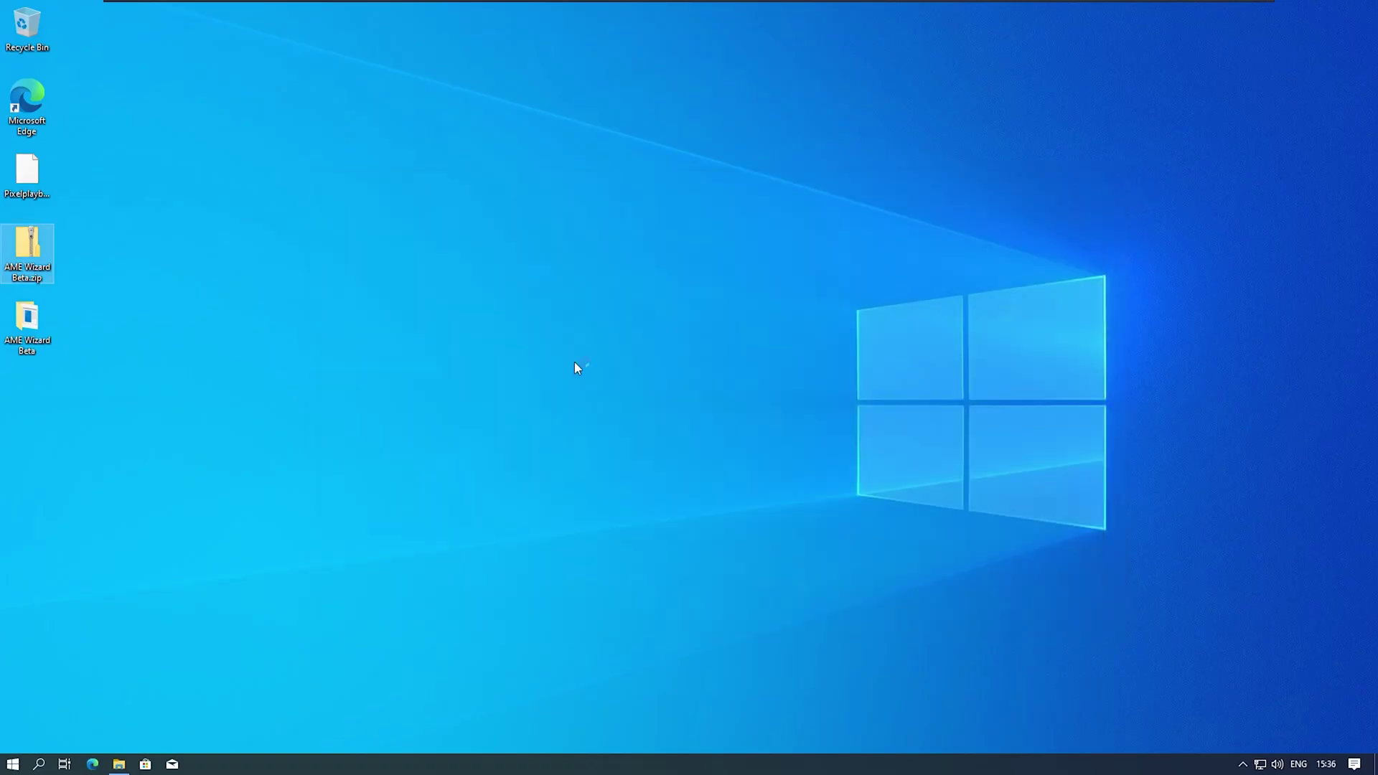
{"action": "left_click_drag", "start_coordinate": [273, 433], "coordinate": [196, 289]}
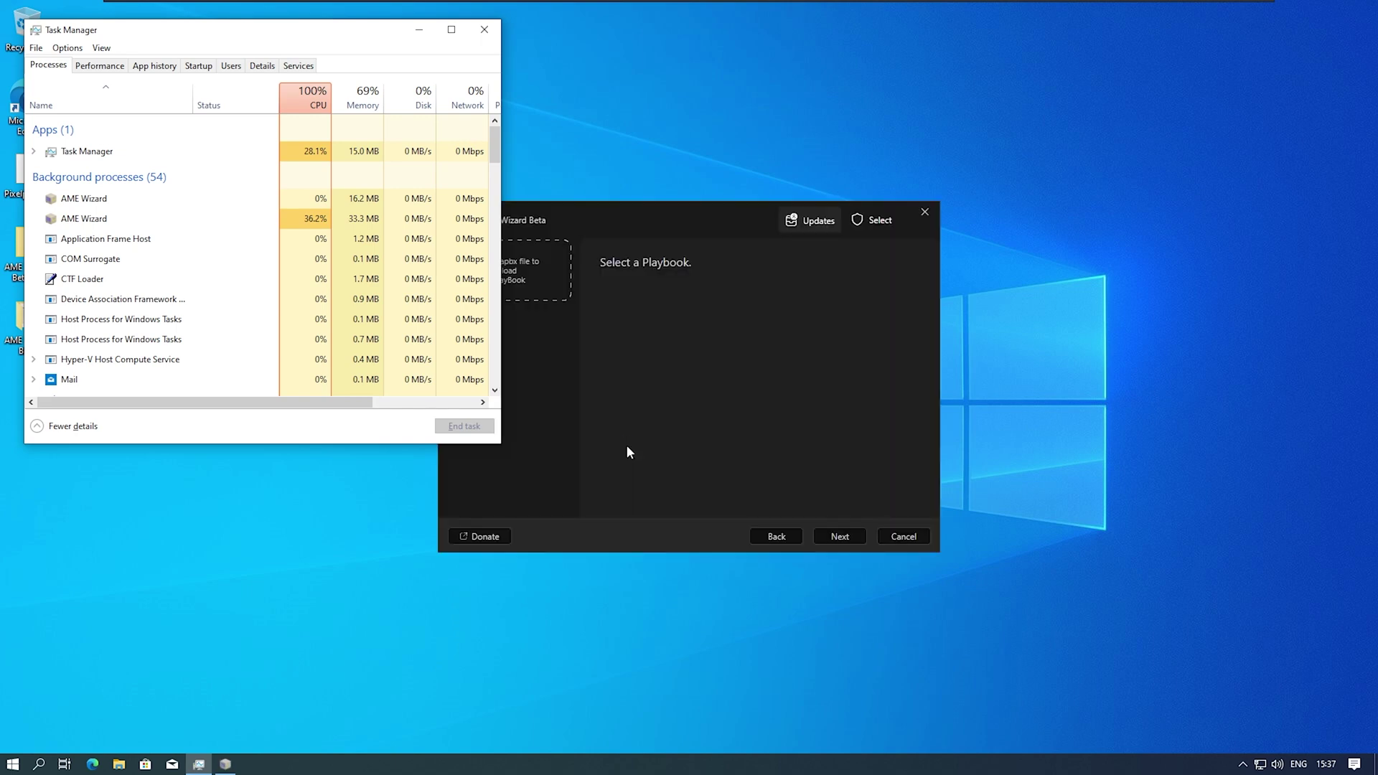
Close Task Manager, load the Pixel playbook file from the desktop into AME Wizard, and start its requirements check
{"action": "key", "text": "alt+F4"}
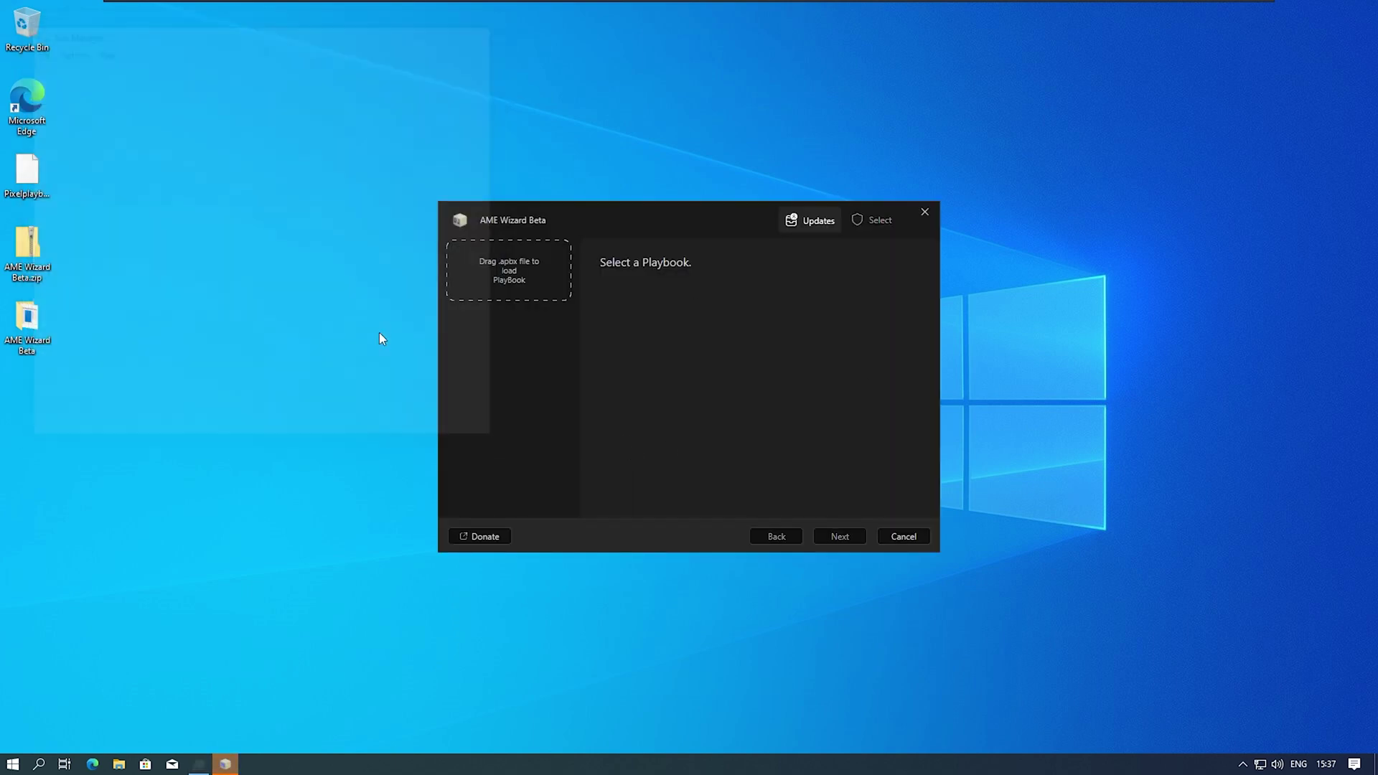
{"action": "left_click_drag", "start_coordinate": [41, 201], "coordinate": [556, 278]}
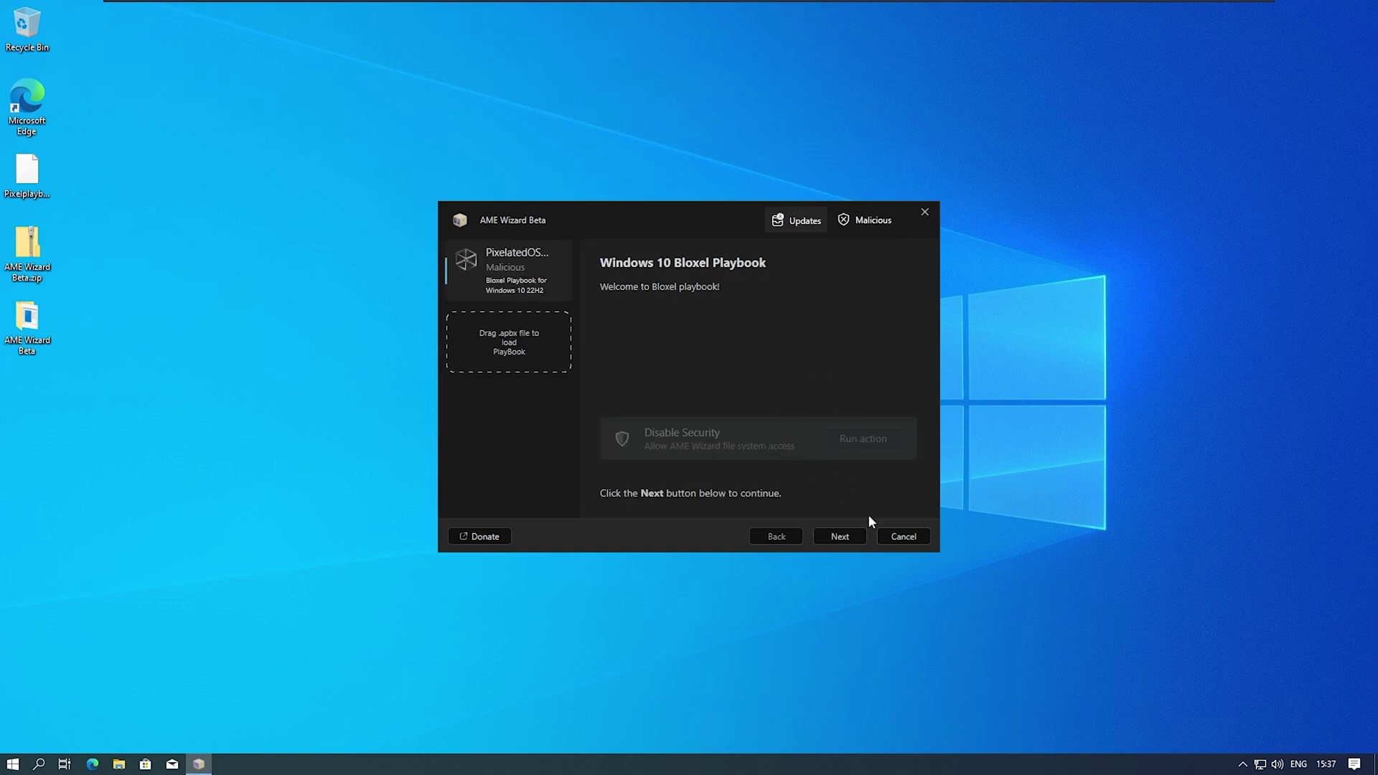
{"action": "left_click", "coordinate": [854, 547]}
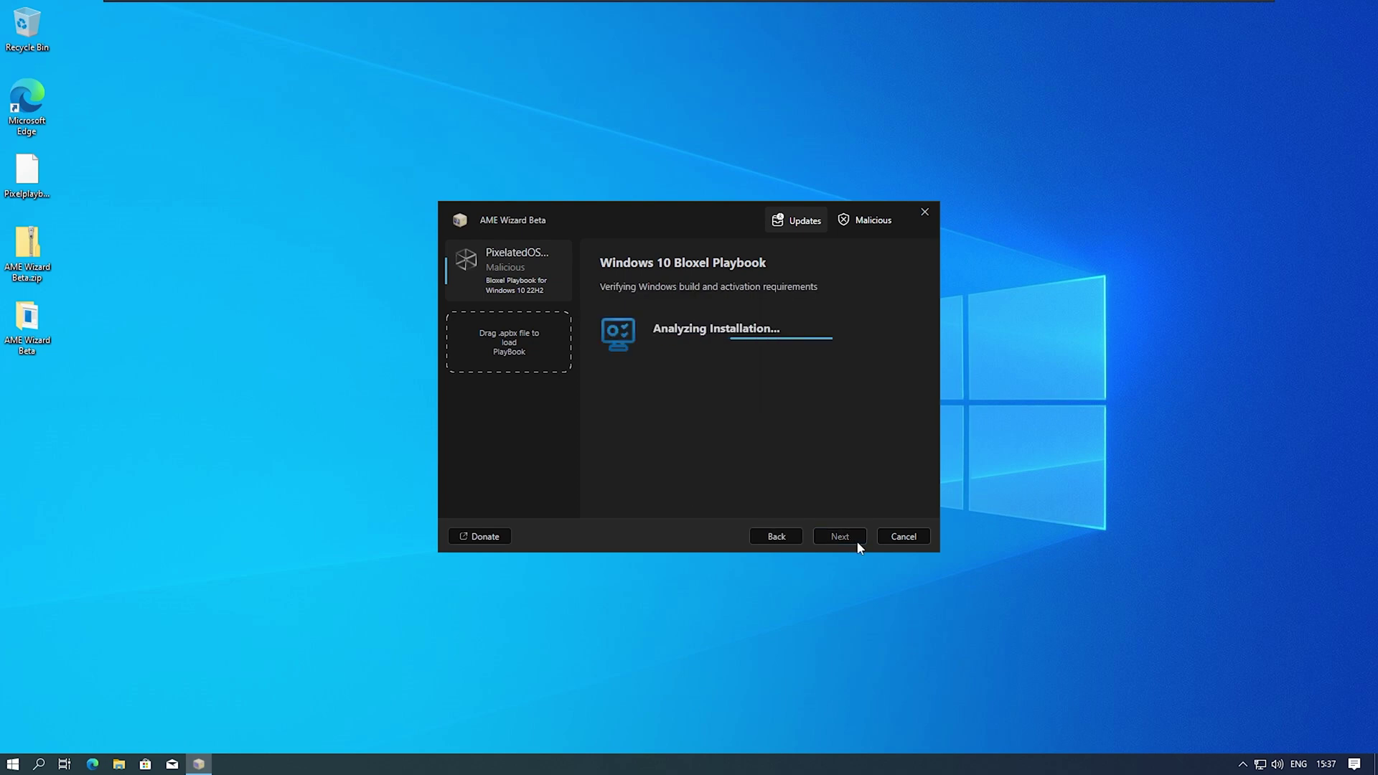
{"action": "left_click_drag", "start_coordinate": [1288, 677], "coordinate": [1356, 678]}
{"action": "left_click", "coordinate": [889, 478]}
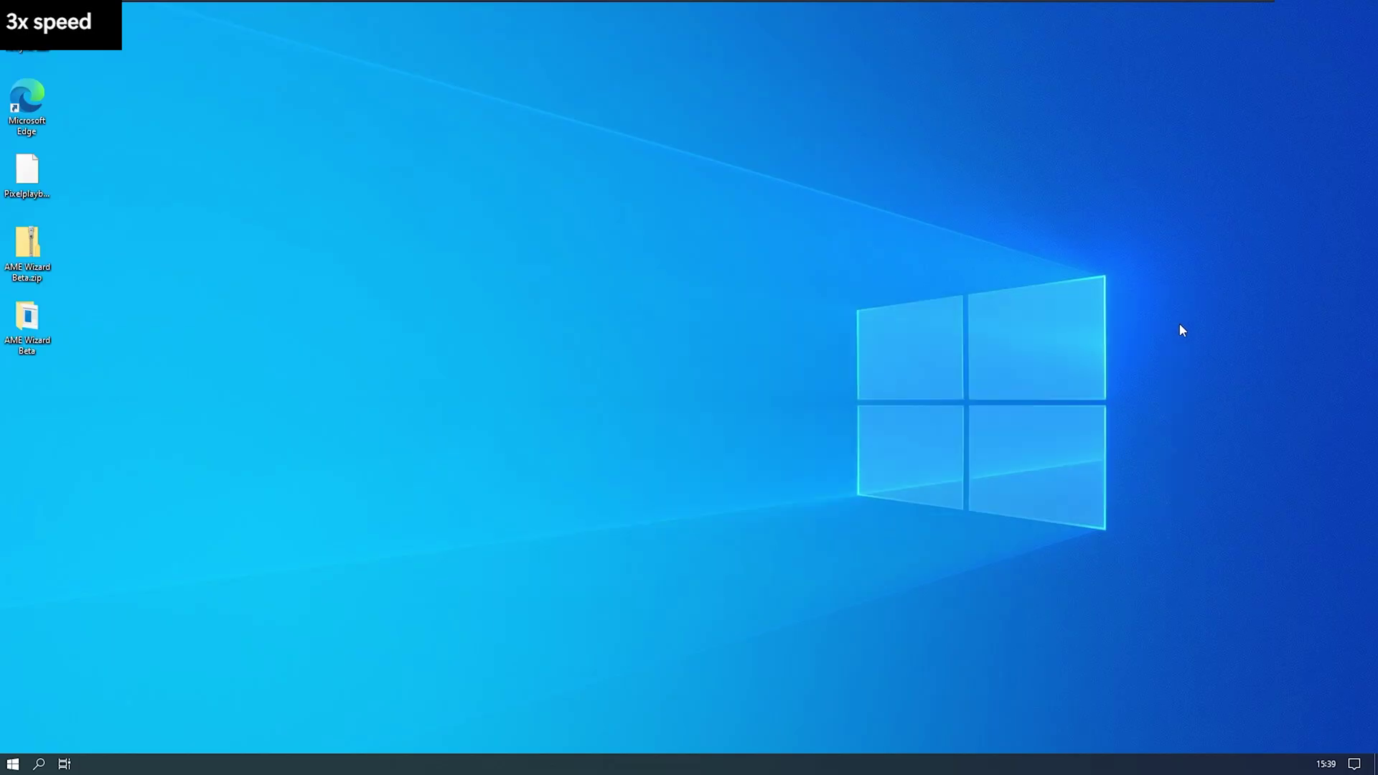
Open Task Manager, look over the running processes and open windows, and close it
{"action": "key", "text": "ctrl+shift+Escape"}
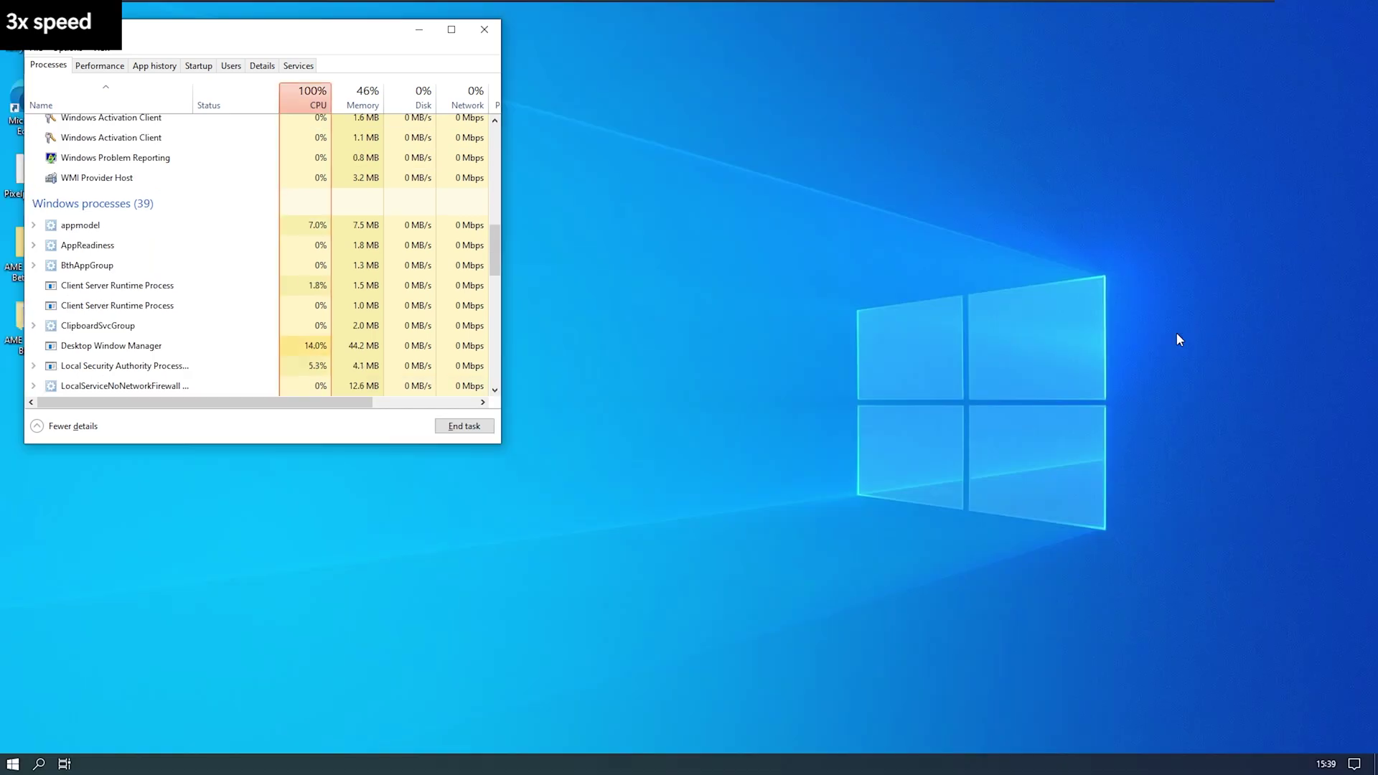
{"action": "key", "text": "super+r"}
{"action": "key", "text": "Escape"}
{"action": "key", "text": "alt+Tab"}
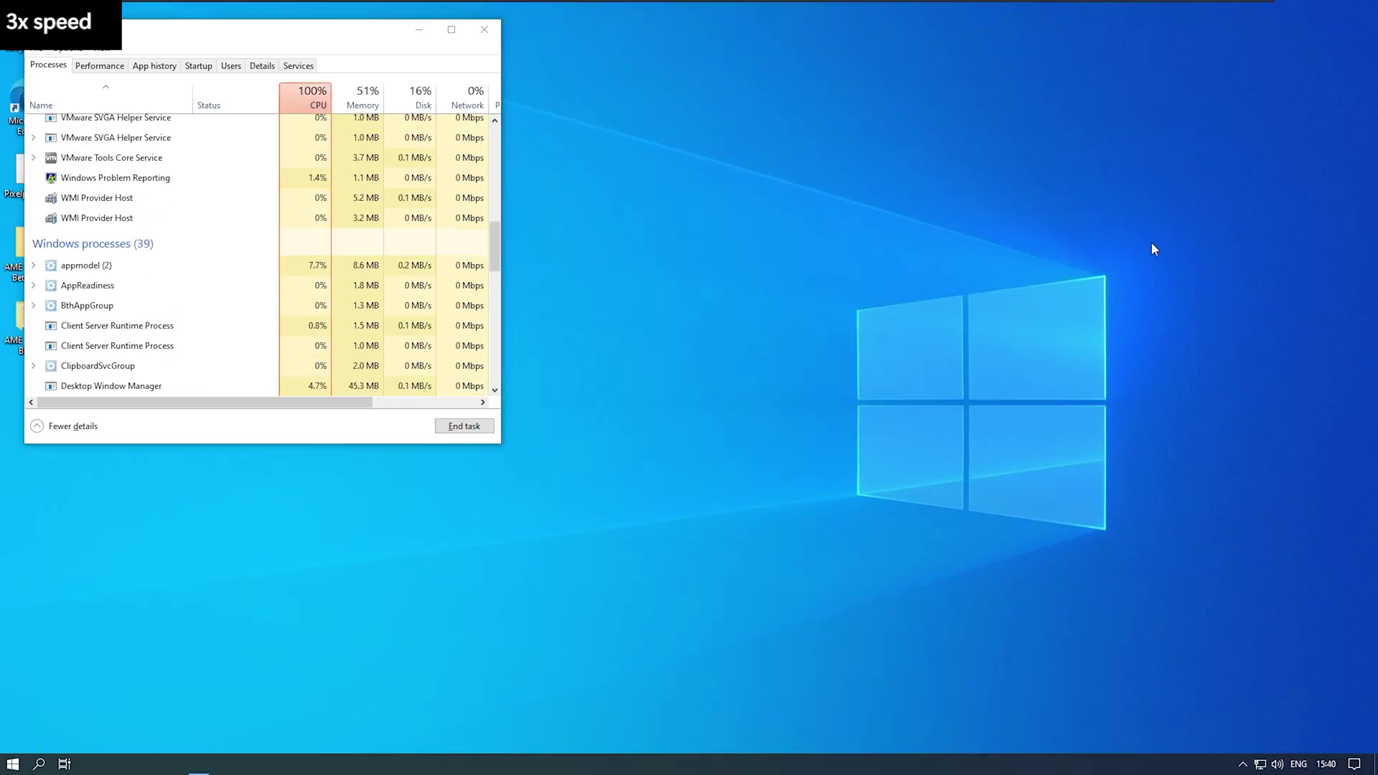
{"action": "key", "text": "alt+Tab"}
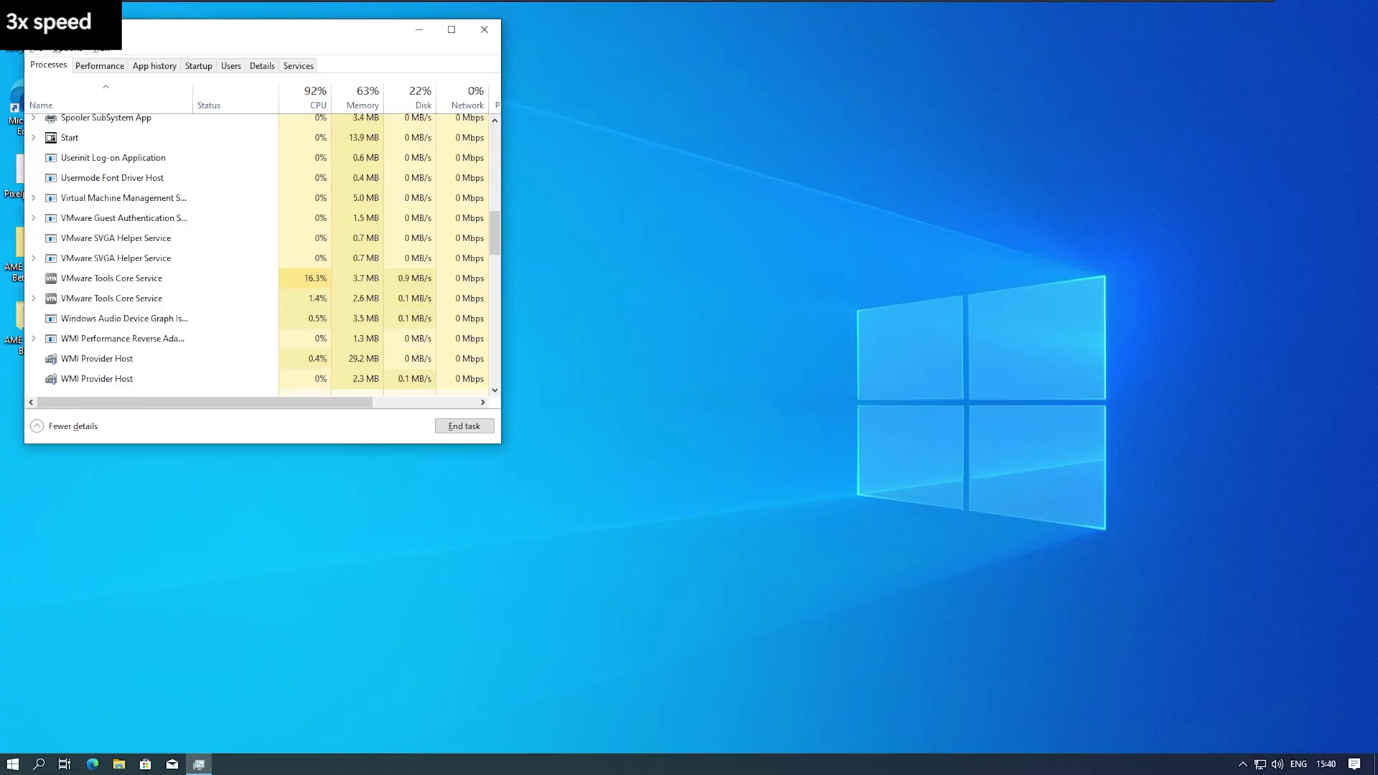
{"action": "key", "text": "alt+Tab"}
{"action": "key", "text": "alt+Tab"}
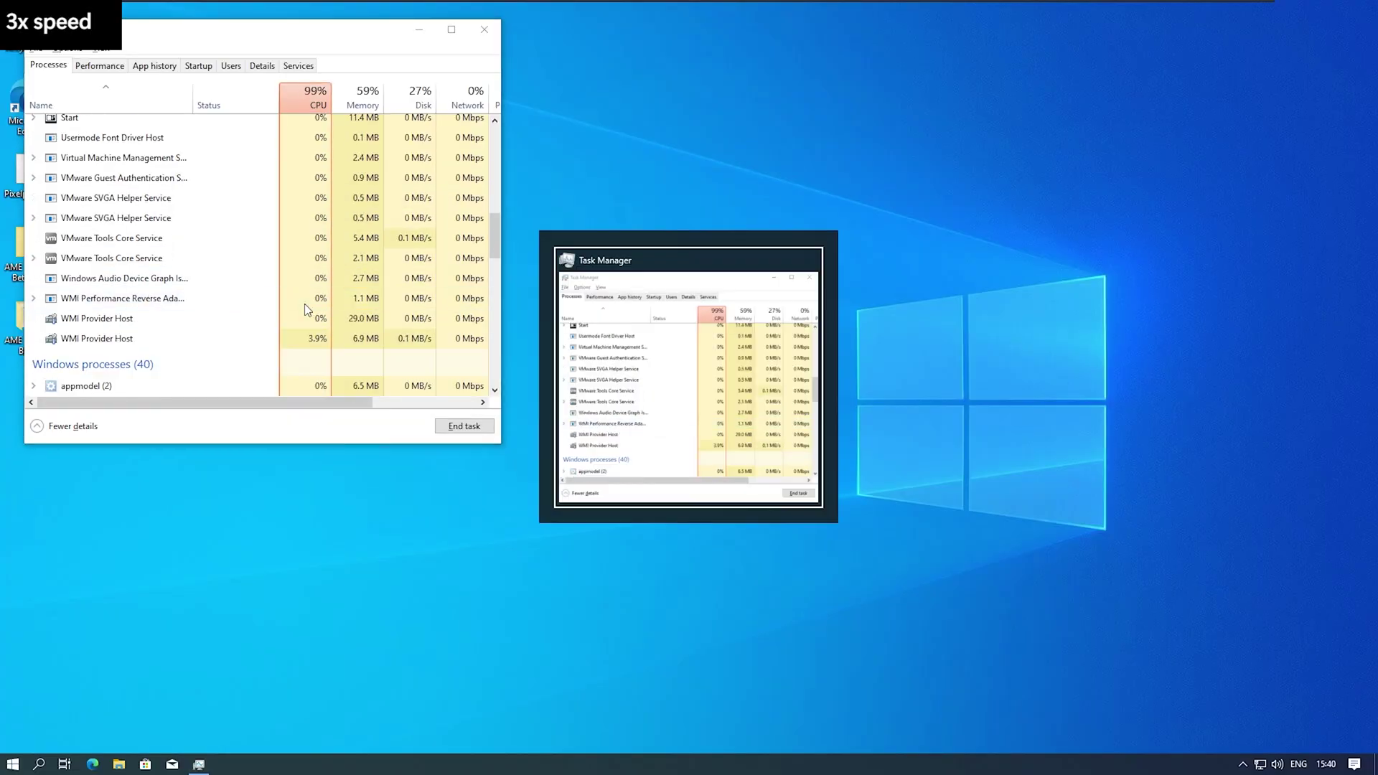
{"action": "left_click_drag", "start_coordinate": [713, 241], "coordinate": [456, 110]}
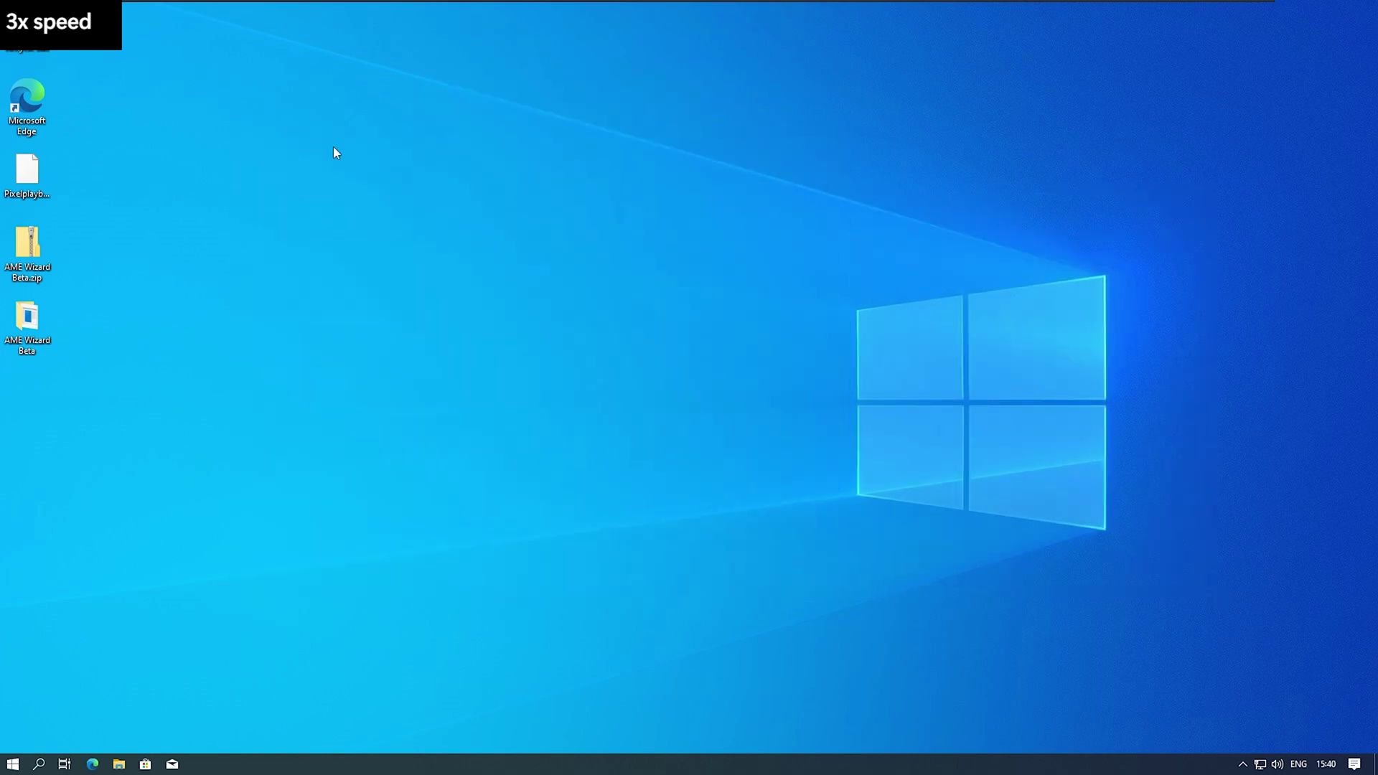
Advance through the Windows 10 Bloxel Playbook pages in AME Wizard to apply the playbook
{"action": "left_click", "coordinate": [825, 534]}
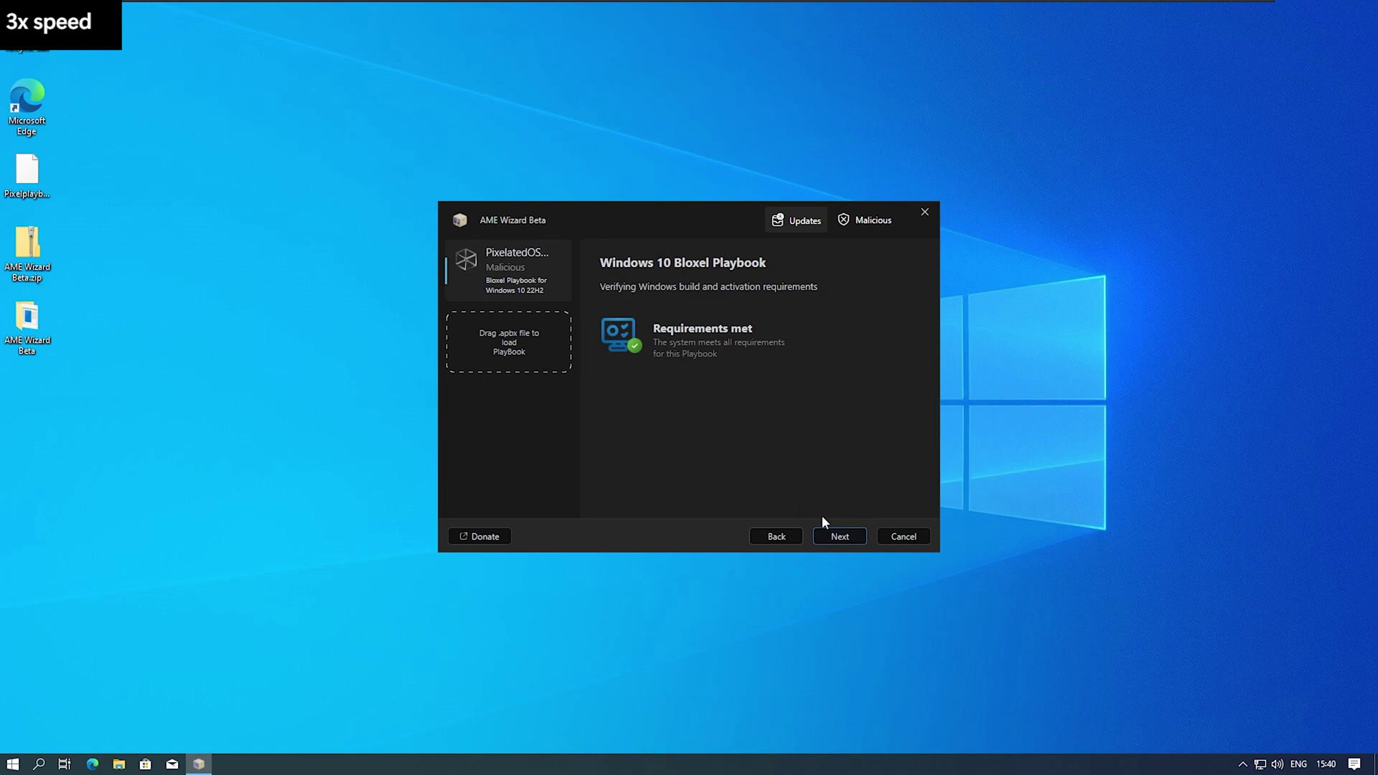
{"action": "left_click", "coordinate": [839, 536]}
{"action": "left_click", "coordinate": [838, 536]}
{"action": "left_click", "coordinate": [721, 420]}
{"action": "left_click", "coordinate": [840, 536]}
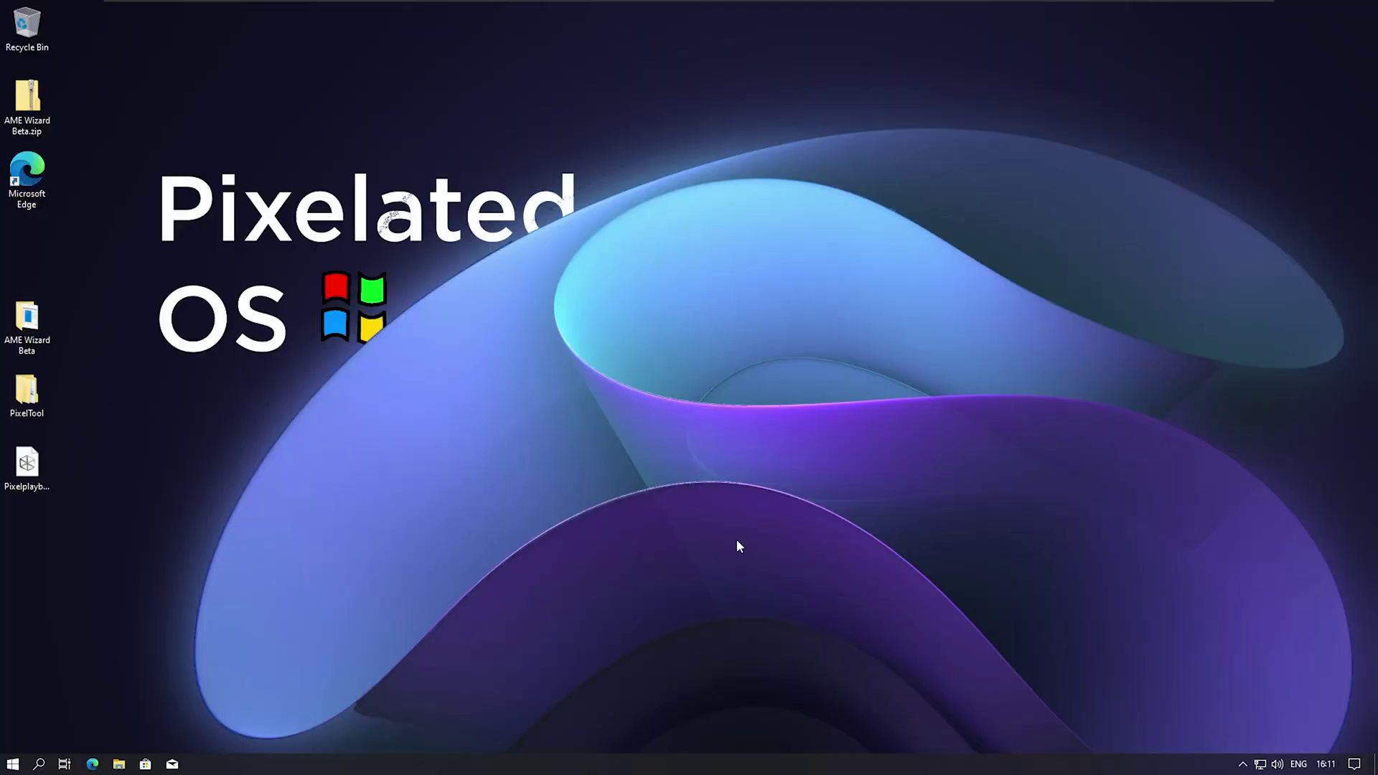
Unpin the Productivity group from the Start menu and check the menu again
{"action": "key", "text": "super"}
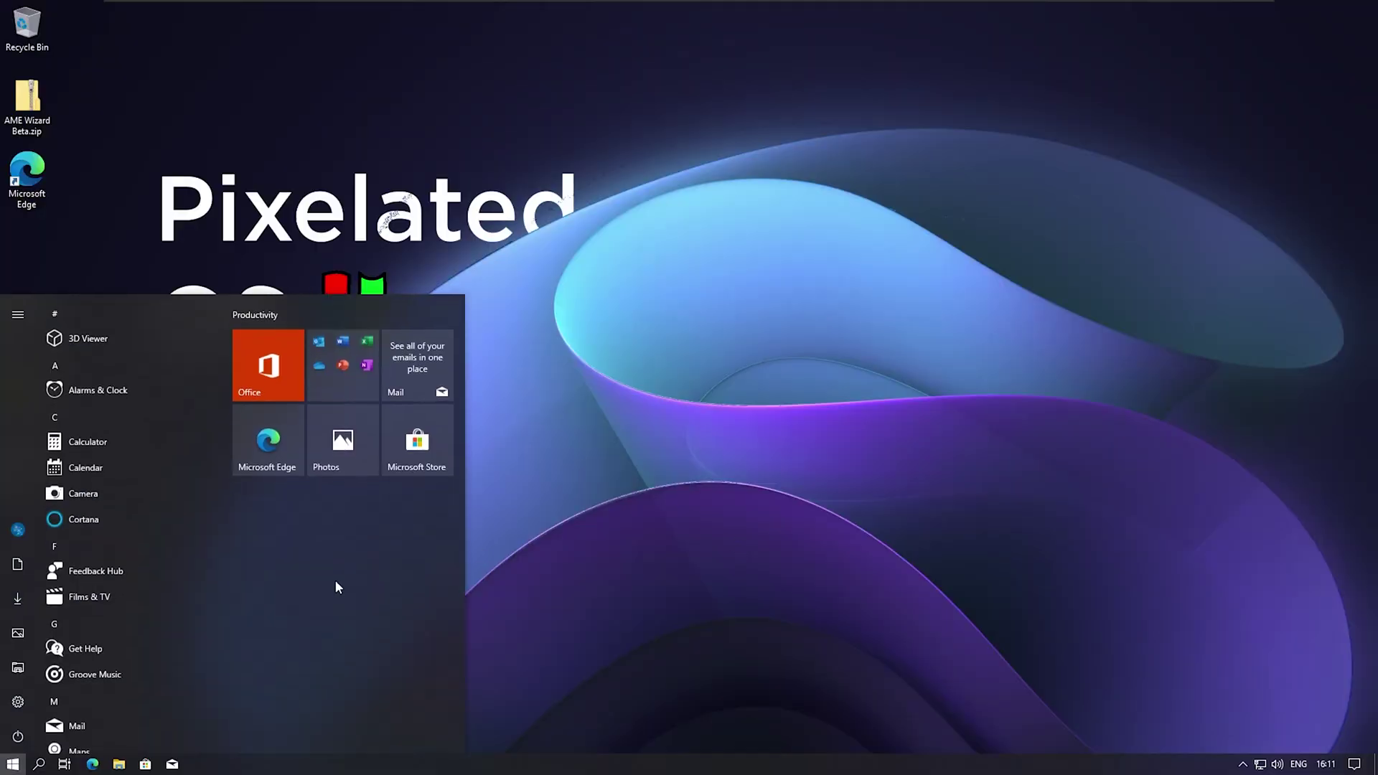
{"action": "right_click", "coordinate": [333, 320]}
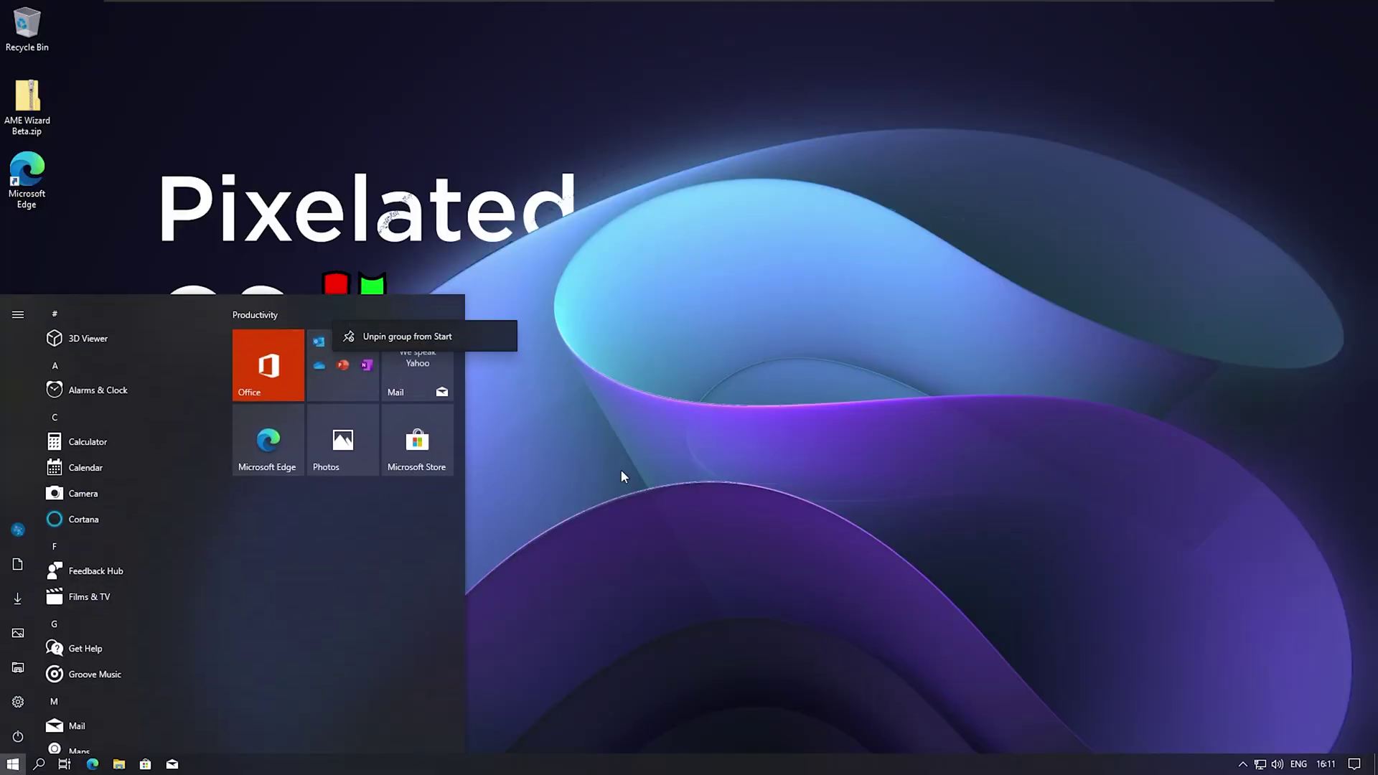
{"action": "left_click", "coordinate": [791, 700]}
{"action": "left_click_drag", "start_coordinate": [429, 541], "coordinate": [761, 136]}
{"action": "left_click_drag", "start_coordinate": [230, 574], "coordinate": [837, 322]}
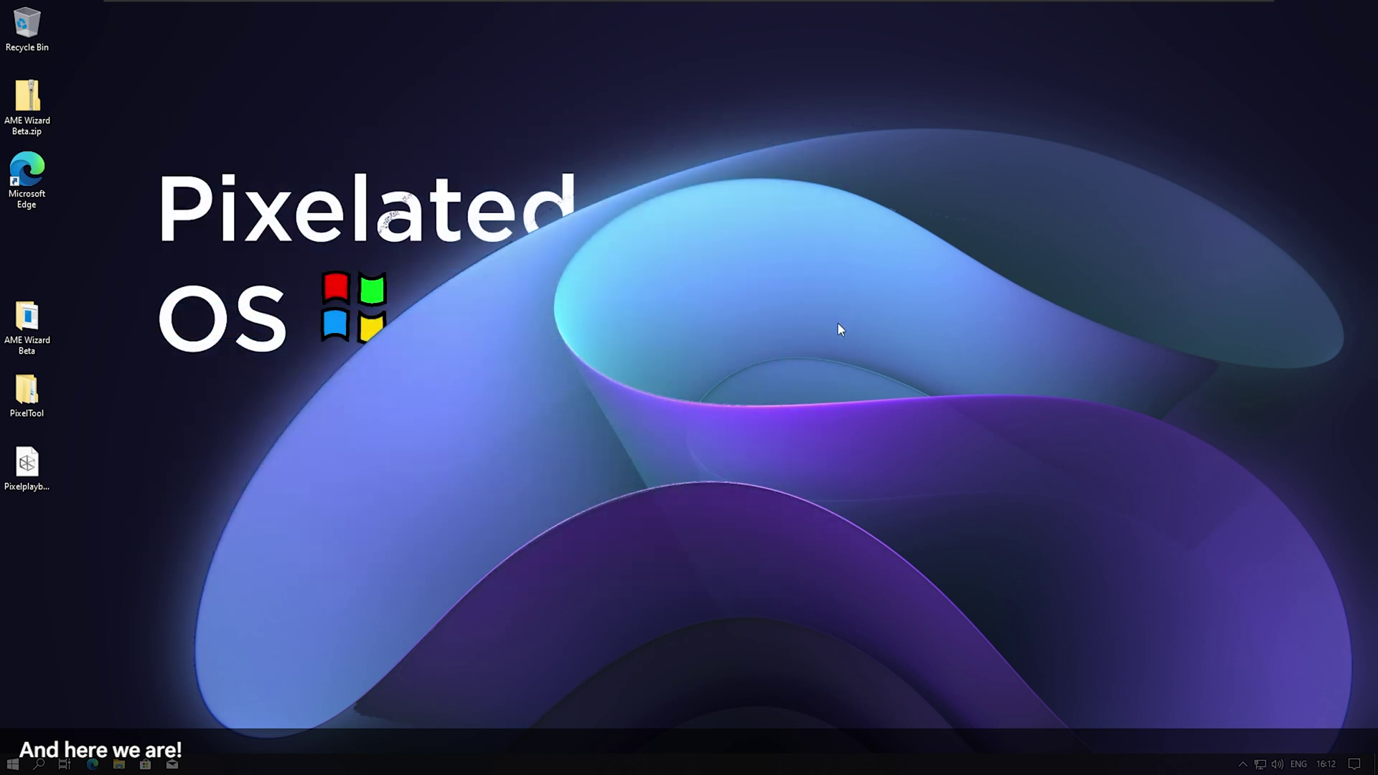
{"action": "key", "text": "super"}
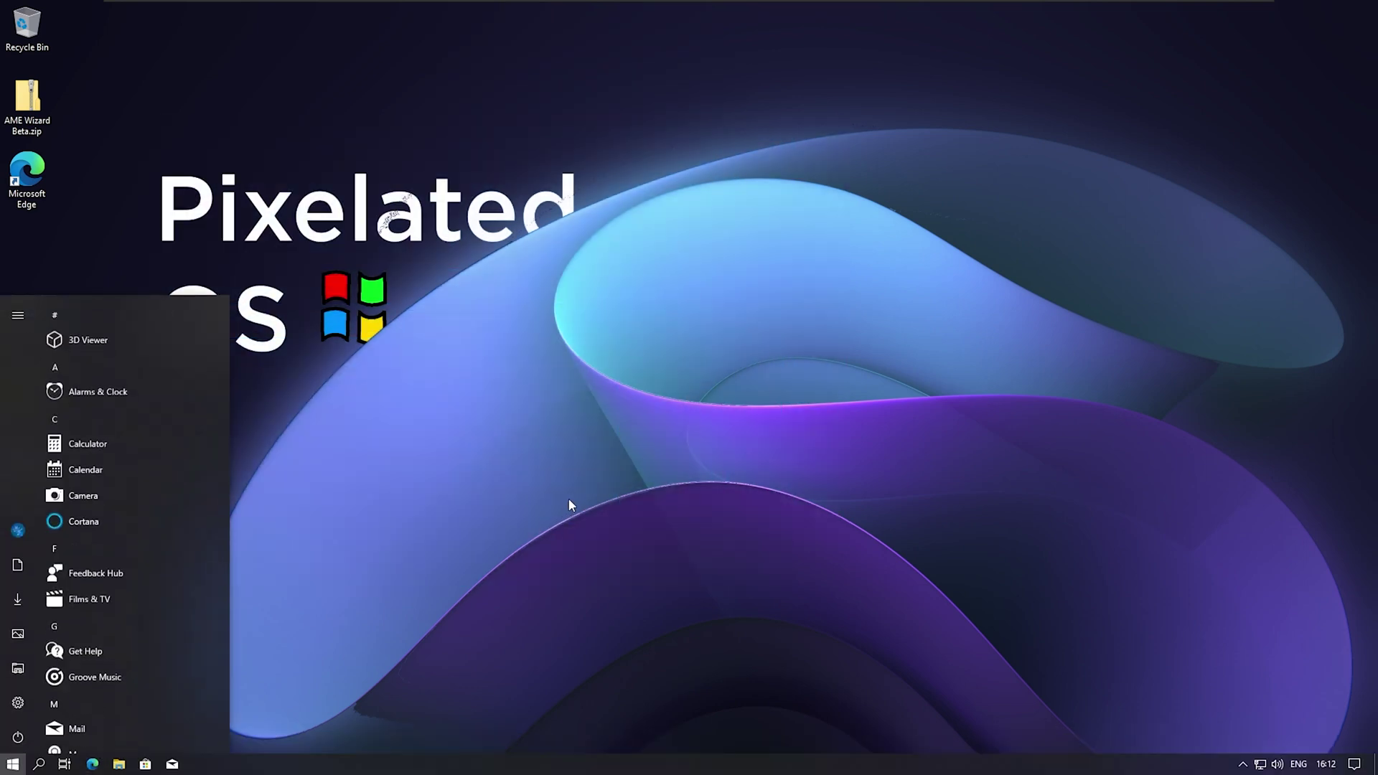
{"action": "key", "text": "super"}
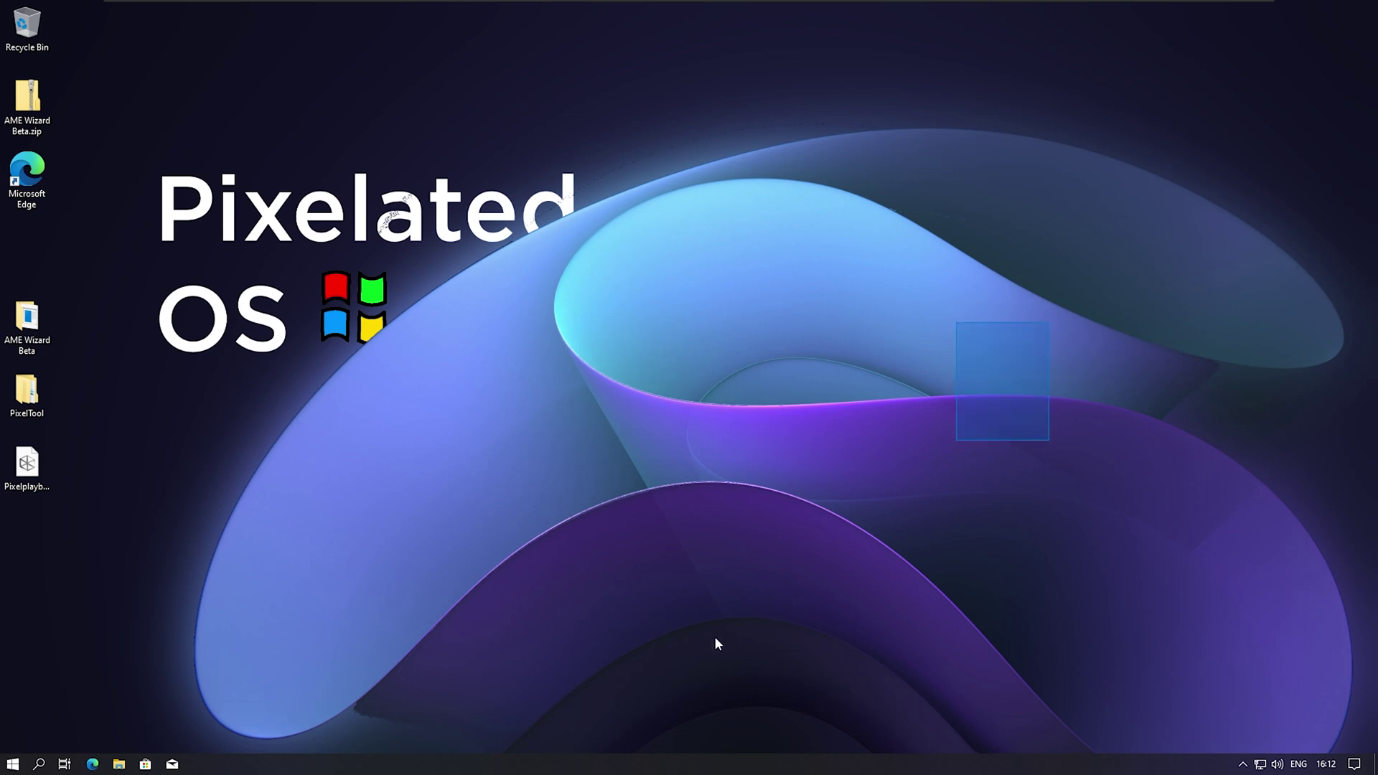
{"action": "left_click_drag", "start_coordinate": [677, 648], "coordinate": [1087, 411]}
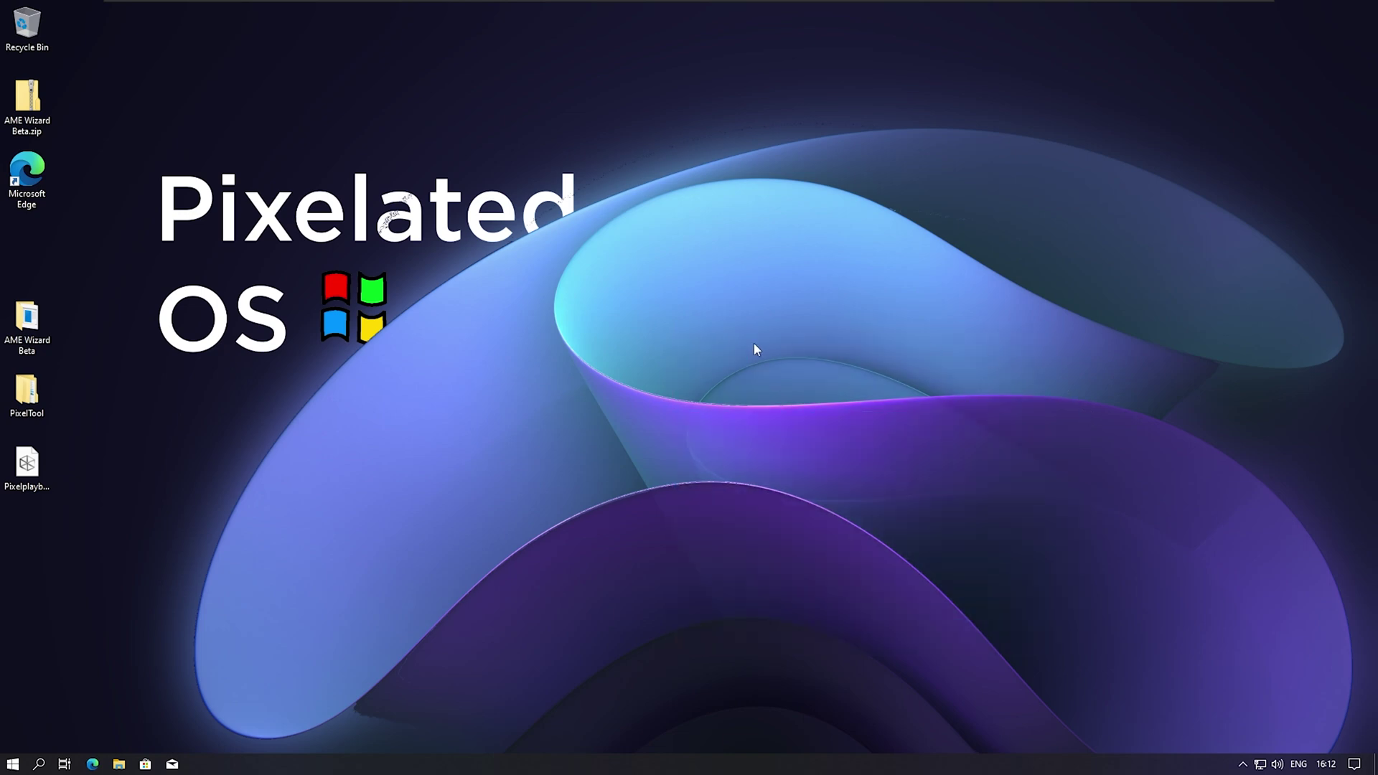
Open This PC in File Explorer and view the Windows version information with winver
{"action": "key", "text": "super+e"}
{"action": "key", "text": "super+r"}
{"action": "type", "text": "winver"}
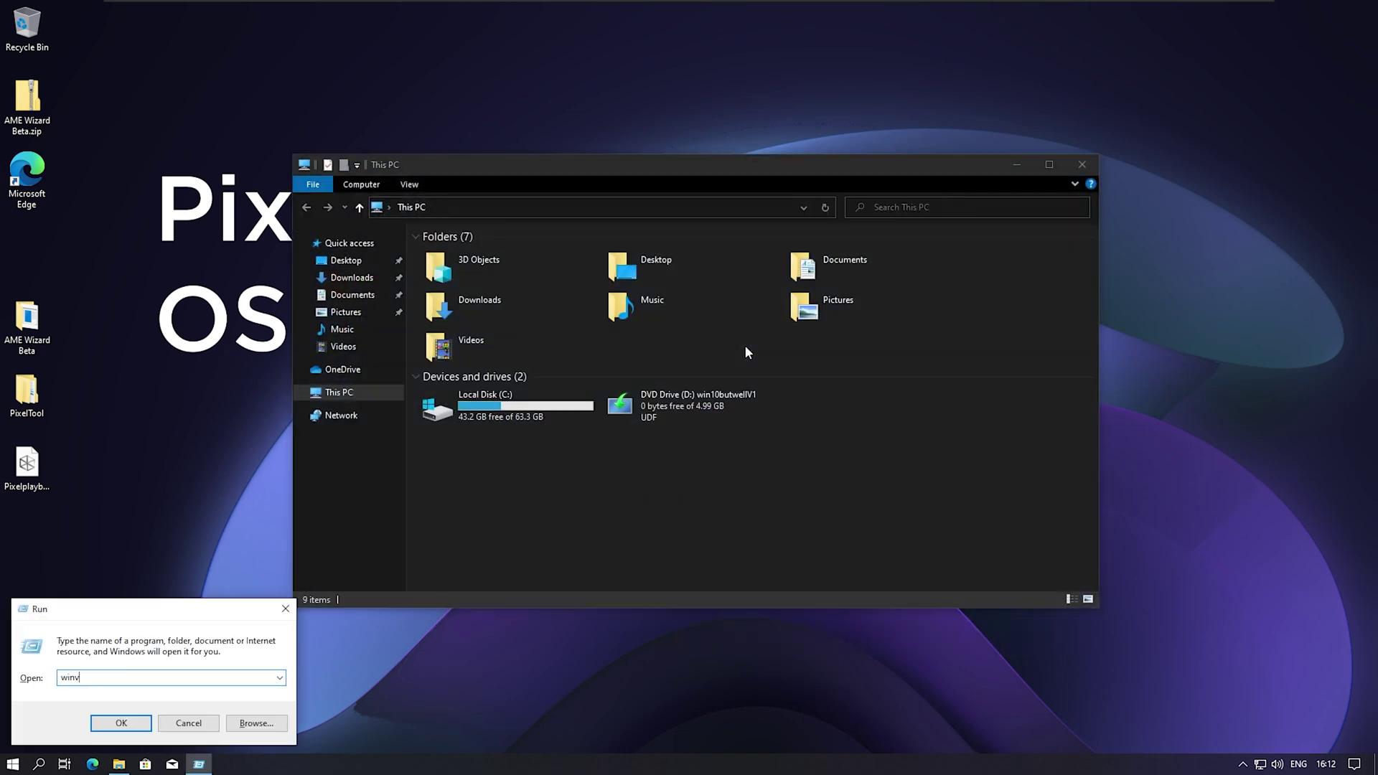
{"action": "key", "text": "Return"}
{"action": "key", "text": "Return"}
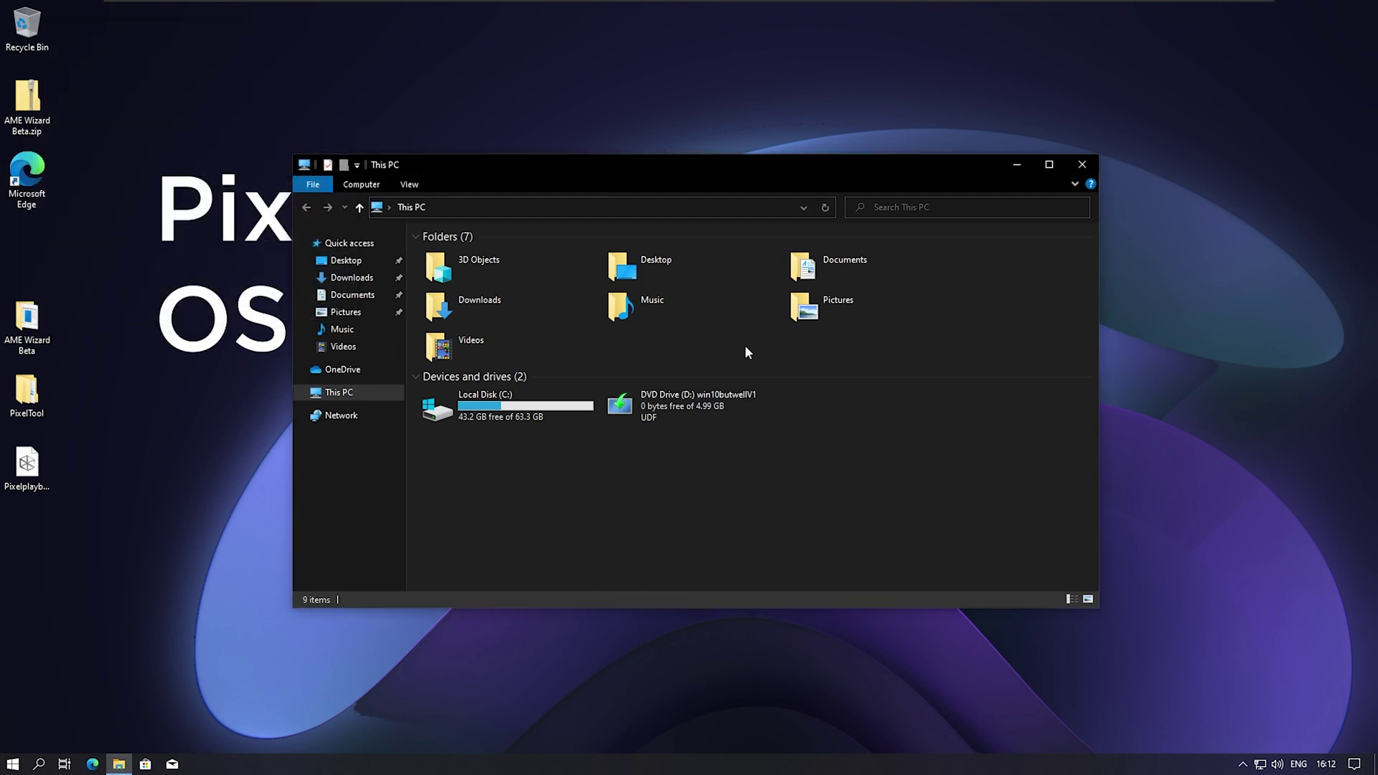
View the properties of Local Disk (C:), then close them and File Explorer
{"action": "left_click_drag", "start_coordinate": [483, 524], "coordinate": [563, 419]}
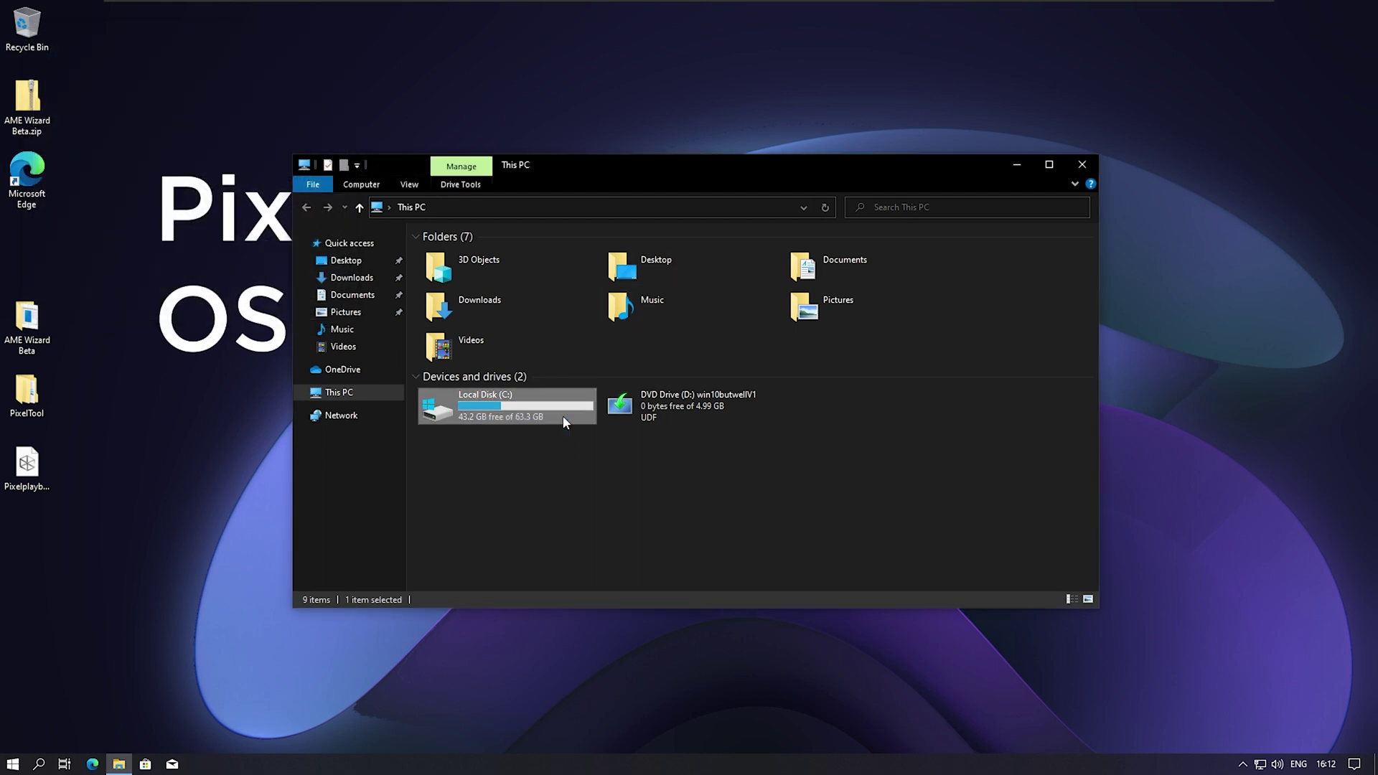
{"action": "key", "text": "alt+Return"}
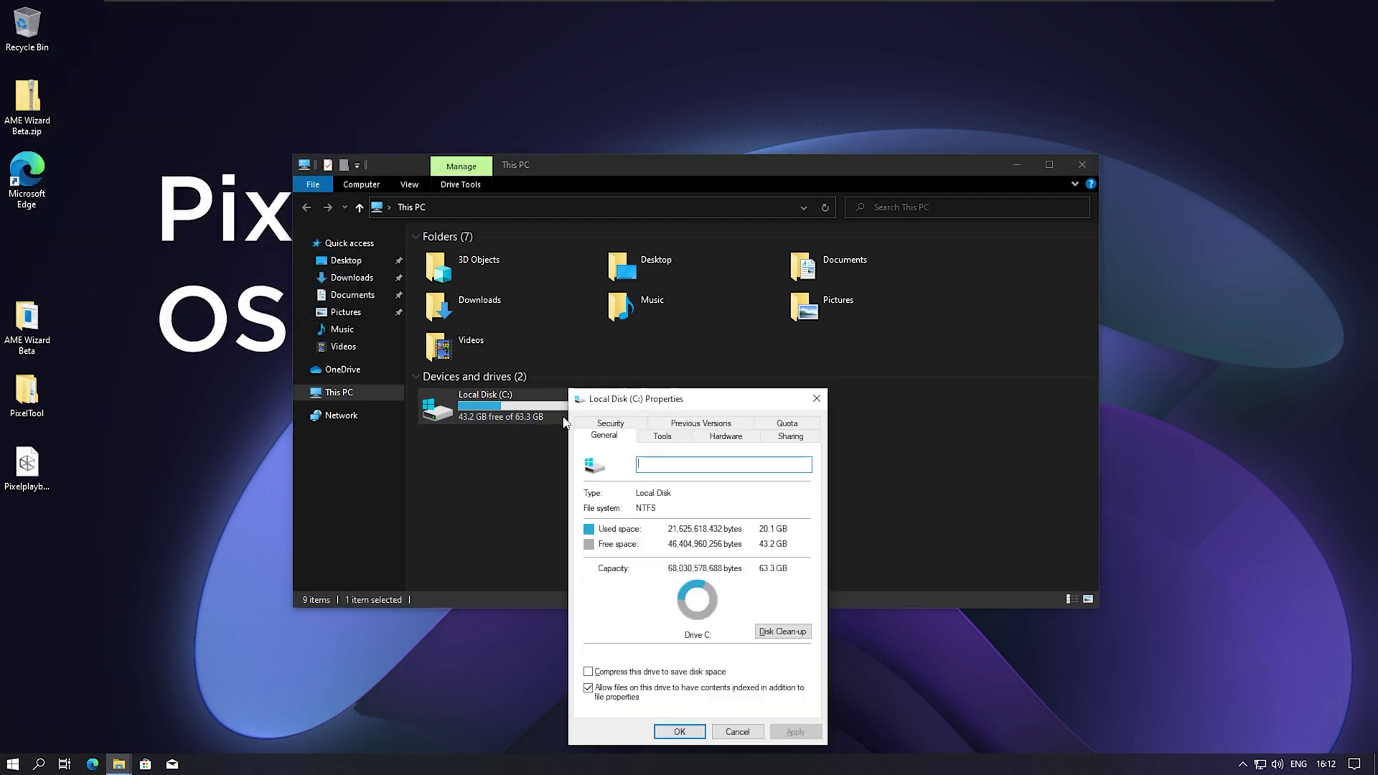
{"action": "key", "text": "Escape"}
{"action": "key", "text": "alt+F4"}
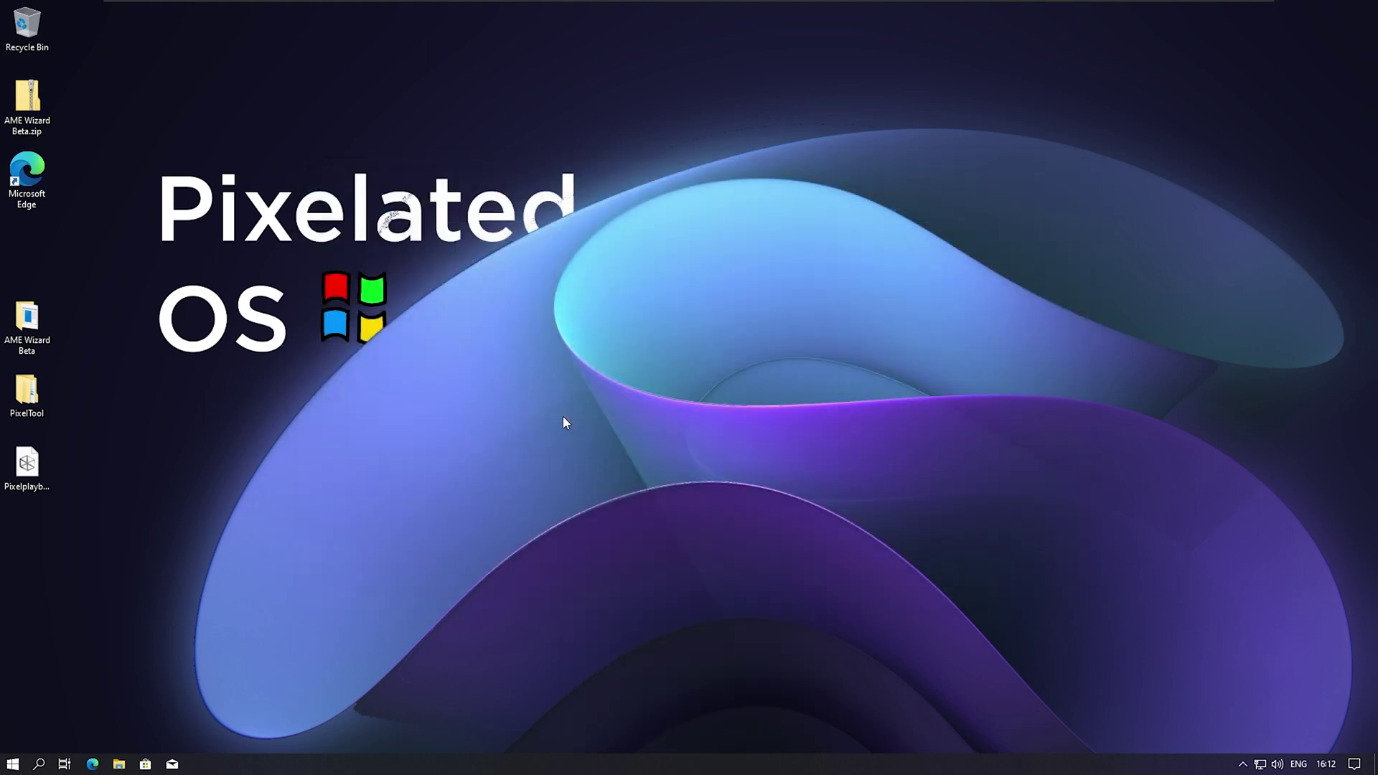
Look through the Start menu's app list down to its end and view the account options
{"action": "key", "text": "super"}
{"action": "scroll", "coordinate": [191, 437], "scroll_direction": "down", "scroll_amount": 10}
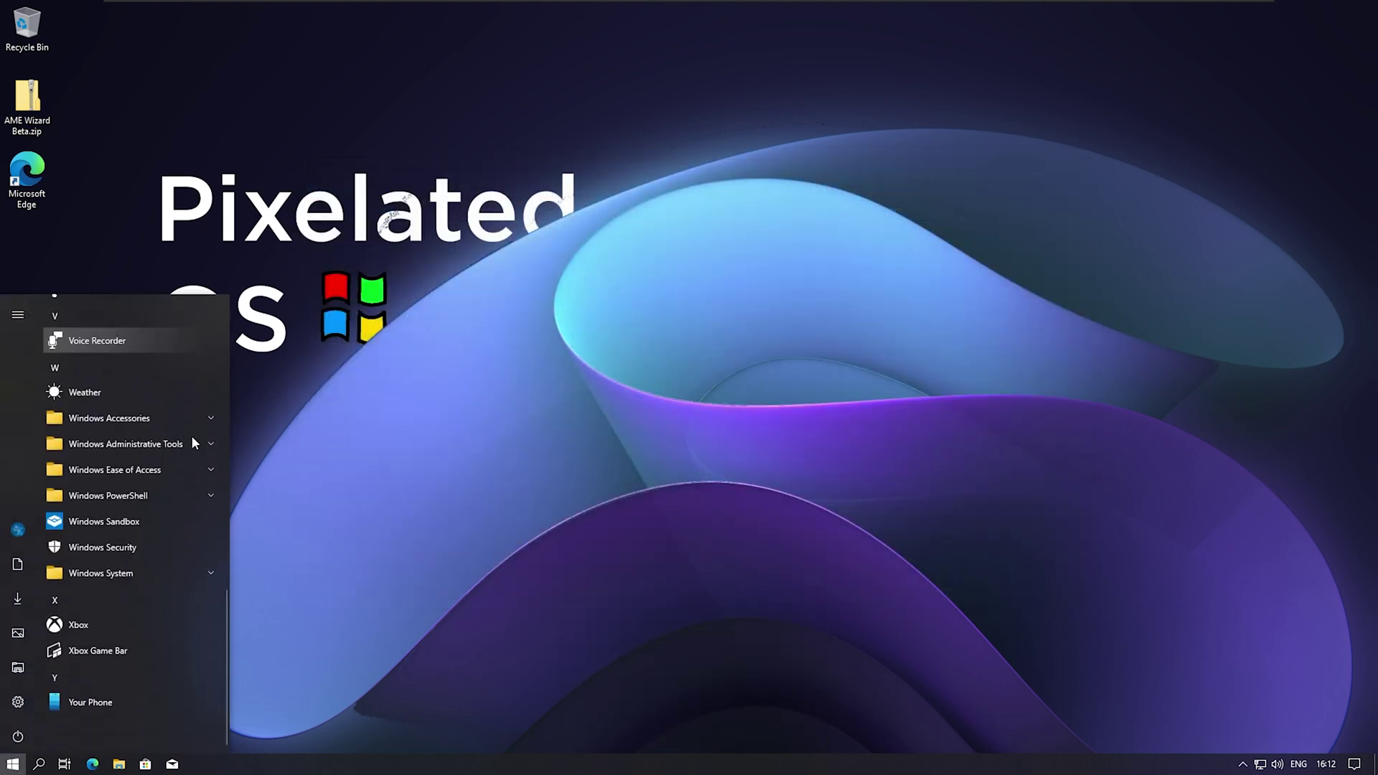
{"action": "left_click", "coordinate": [92, 521]}
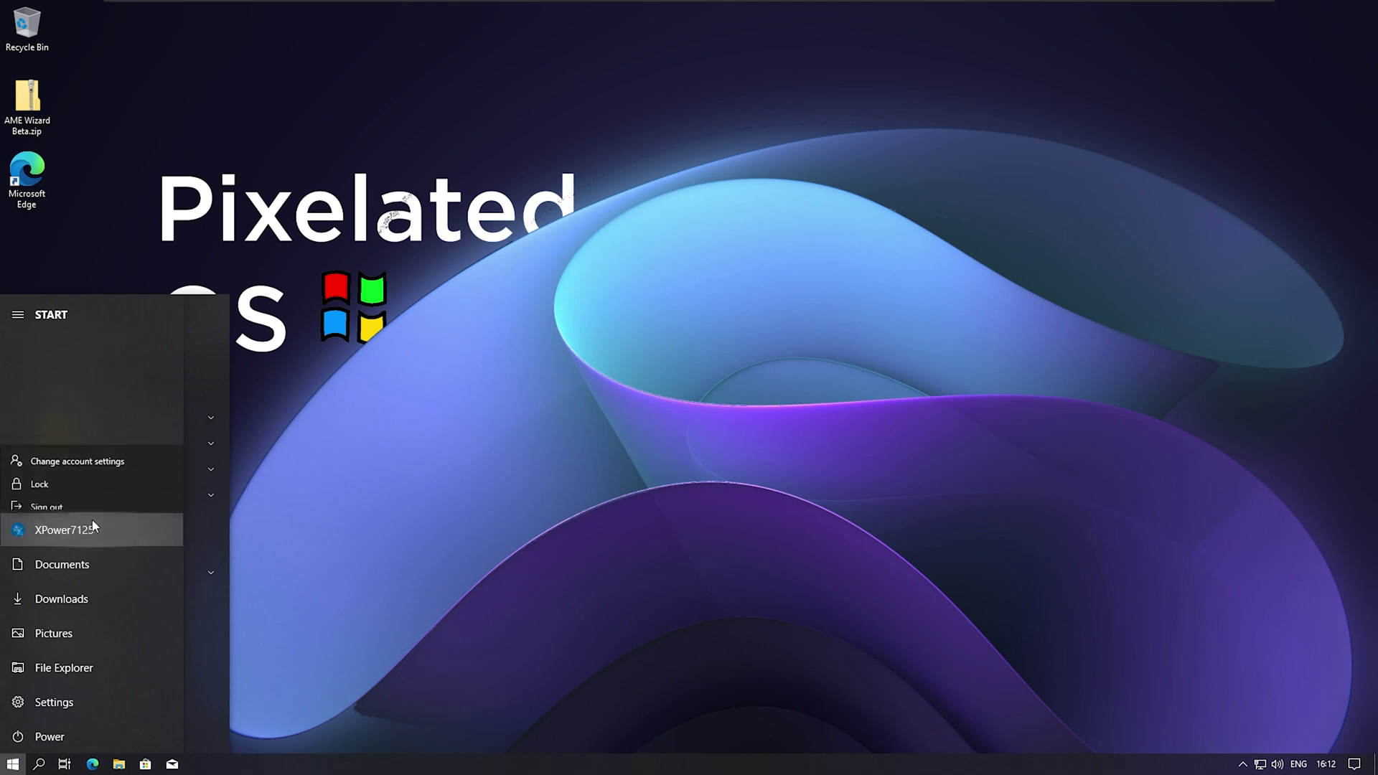
{"action": "left_click", "coordinate": [127, 540]}
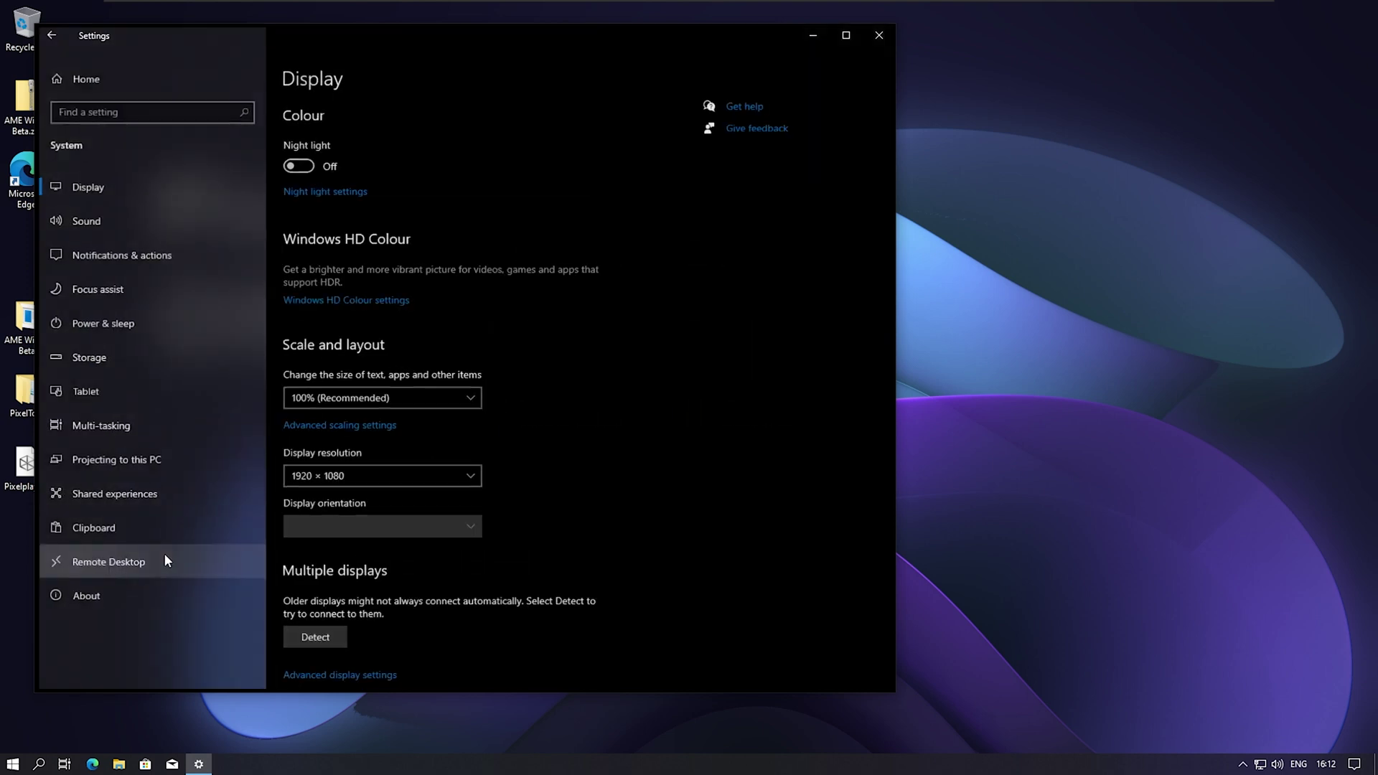
View the device and Windows specifications on the About page, then return to the Settings home page
{"action": "left_click", "coordinate": [161, 609]}
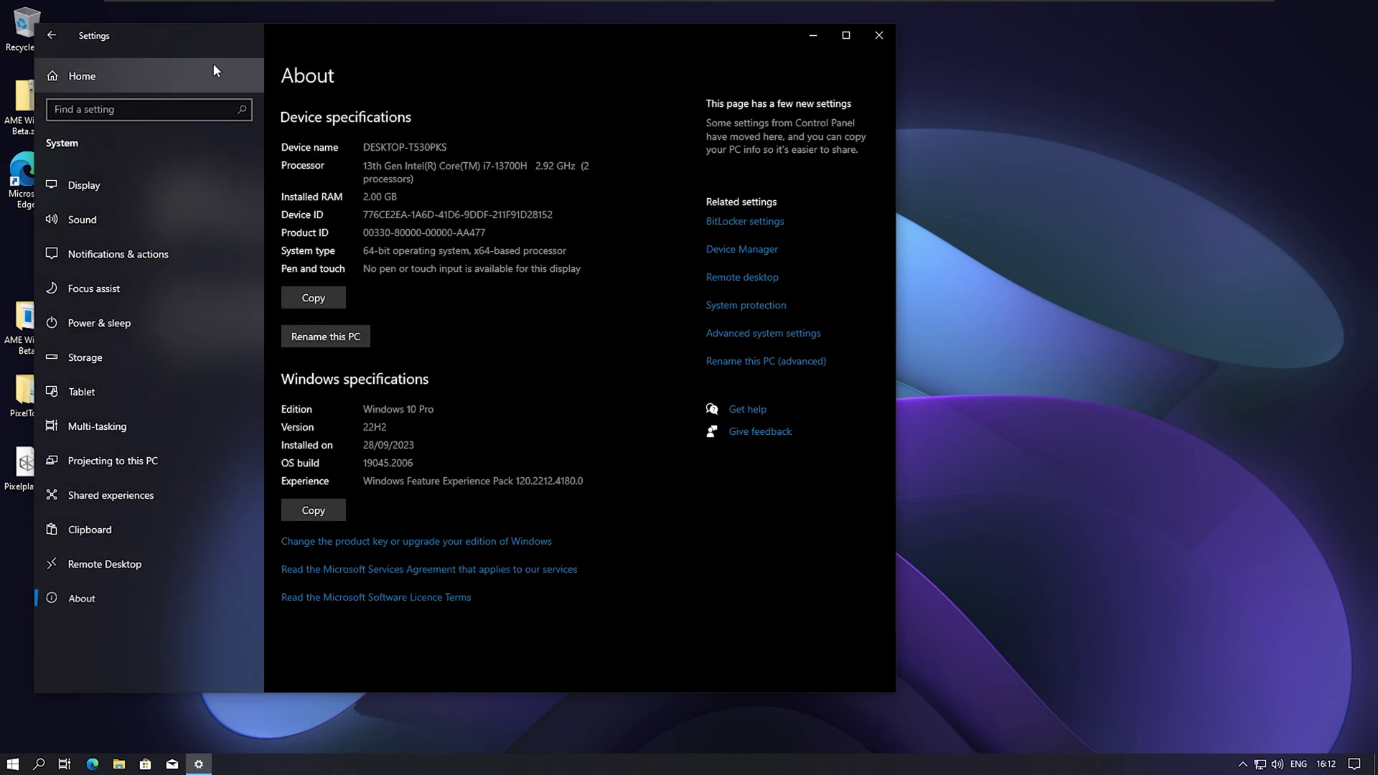
{"action": "left_click", "coordinate": [199, 74]}
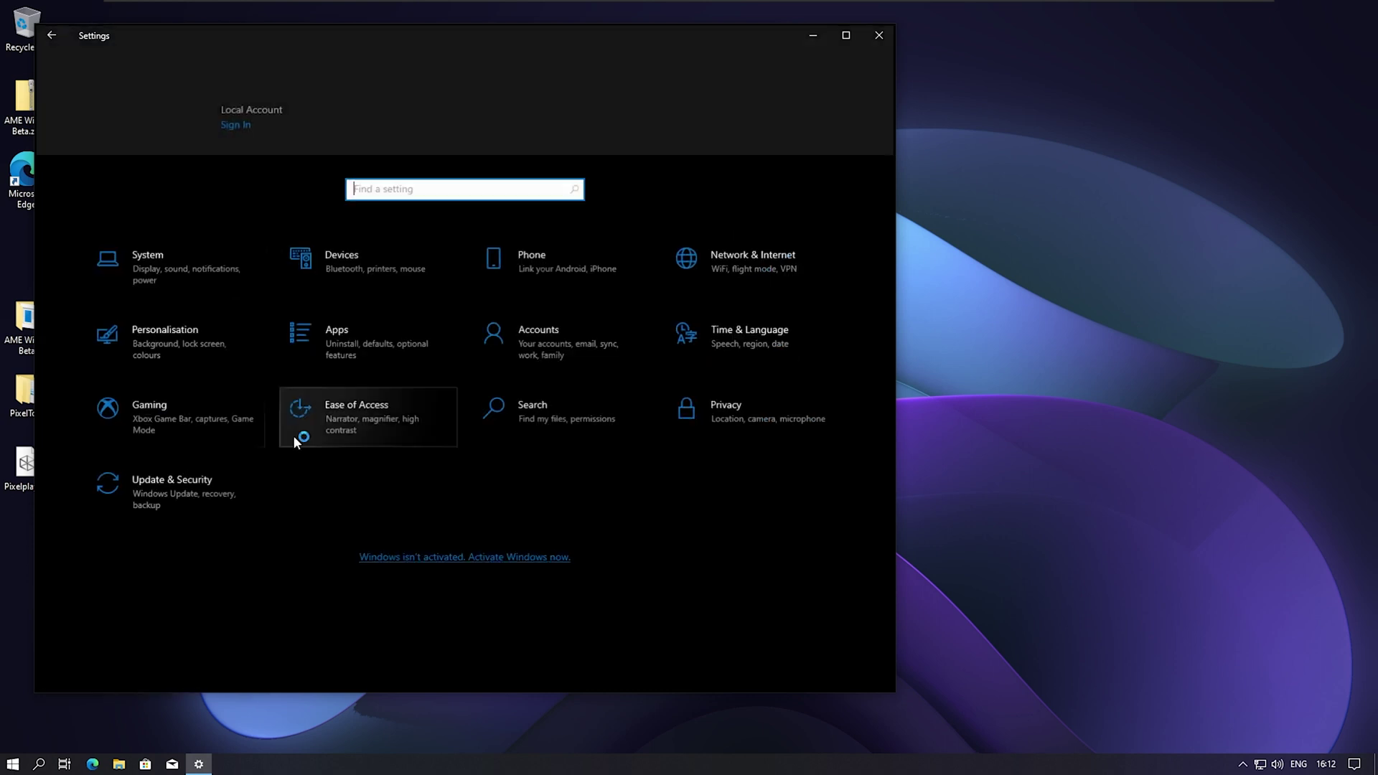
View the Windows Update and Windows Insider Programme pages in Update & Security, then close Settings
{"action": "left_click", "coordinate": [320, 492]}
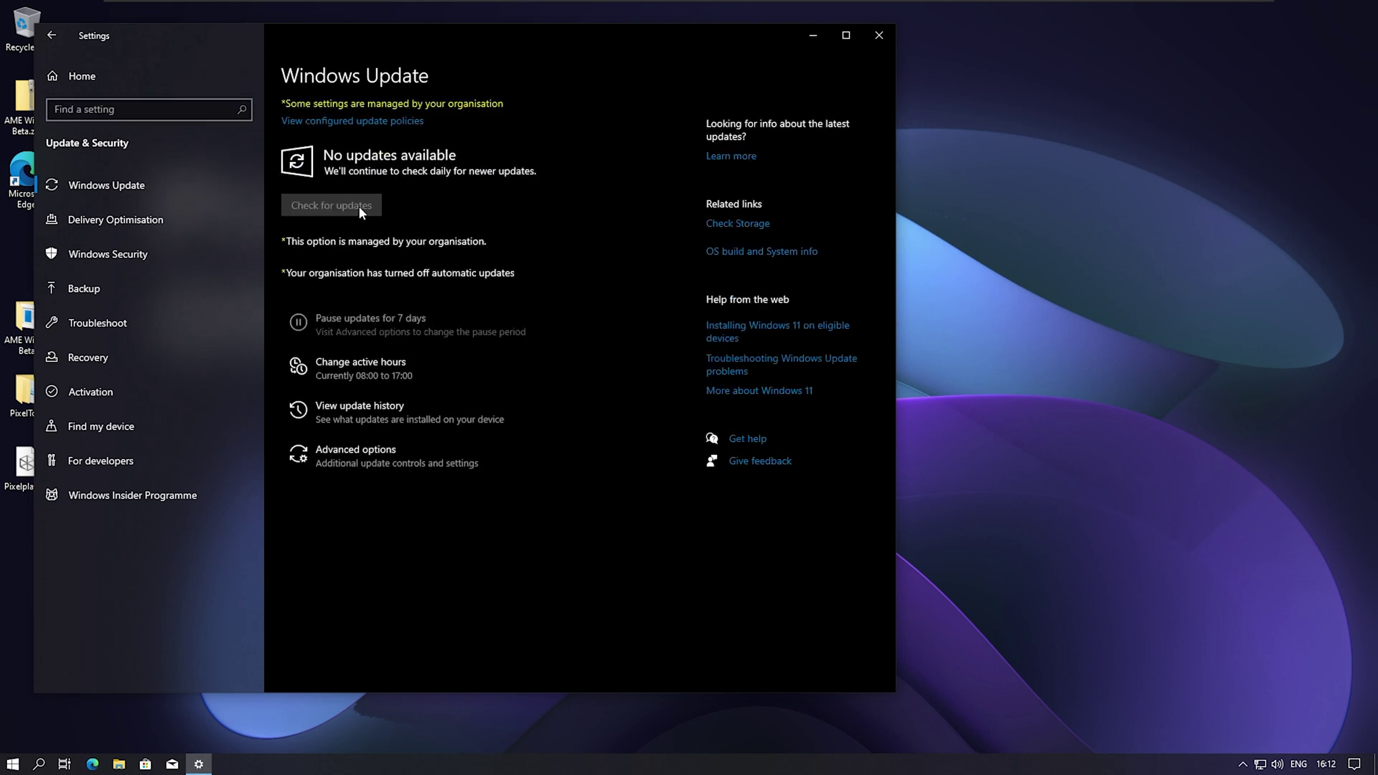
{"action": "left_click", "coordinate": [222, 488]}
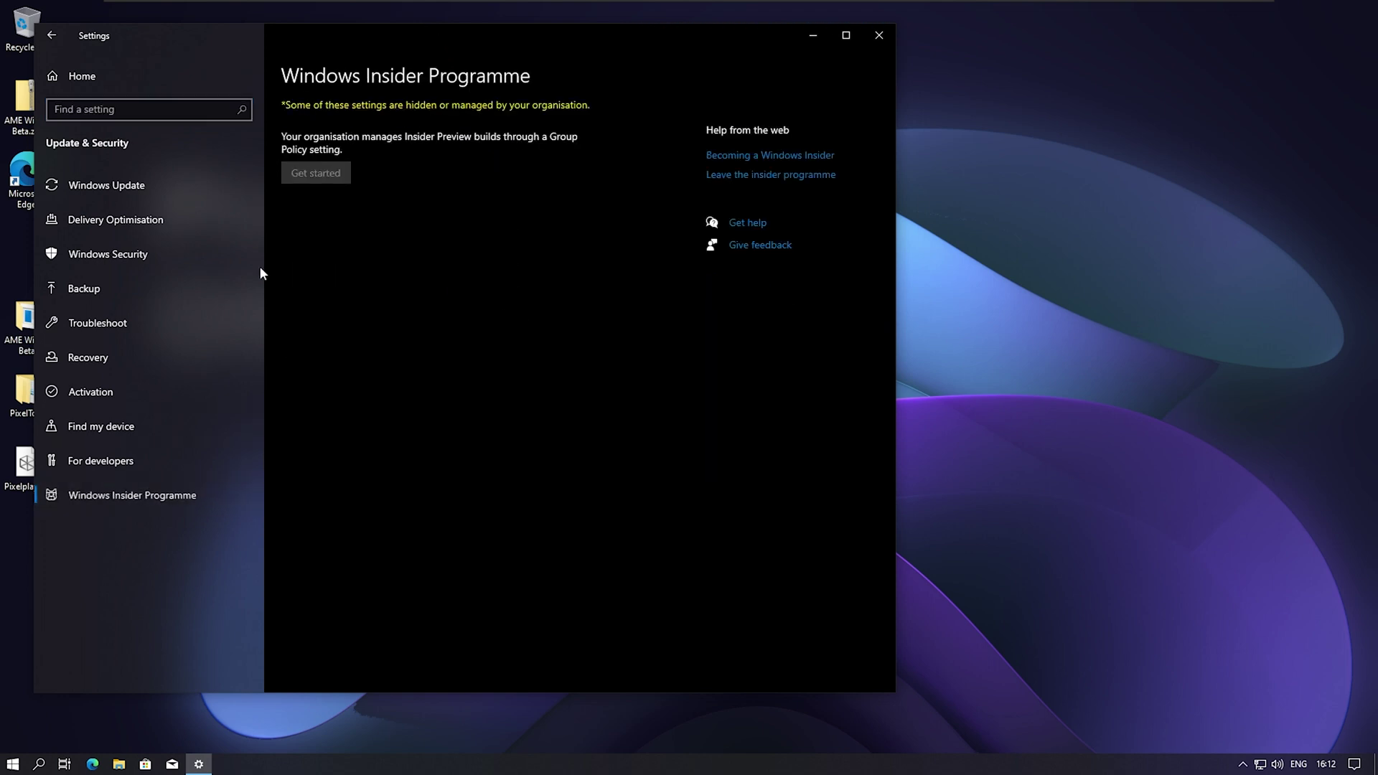
{"action": "left_click", "coordinate": [230, 182]}
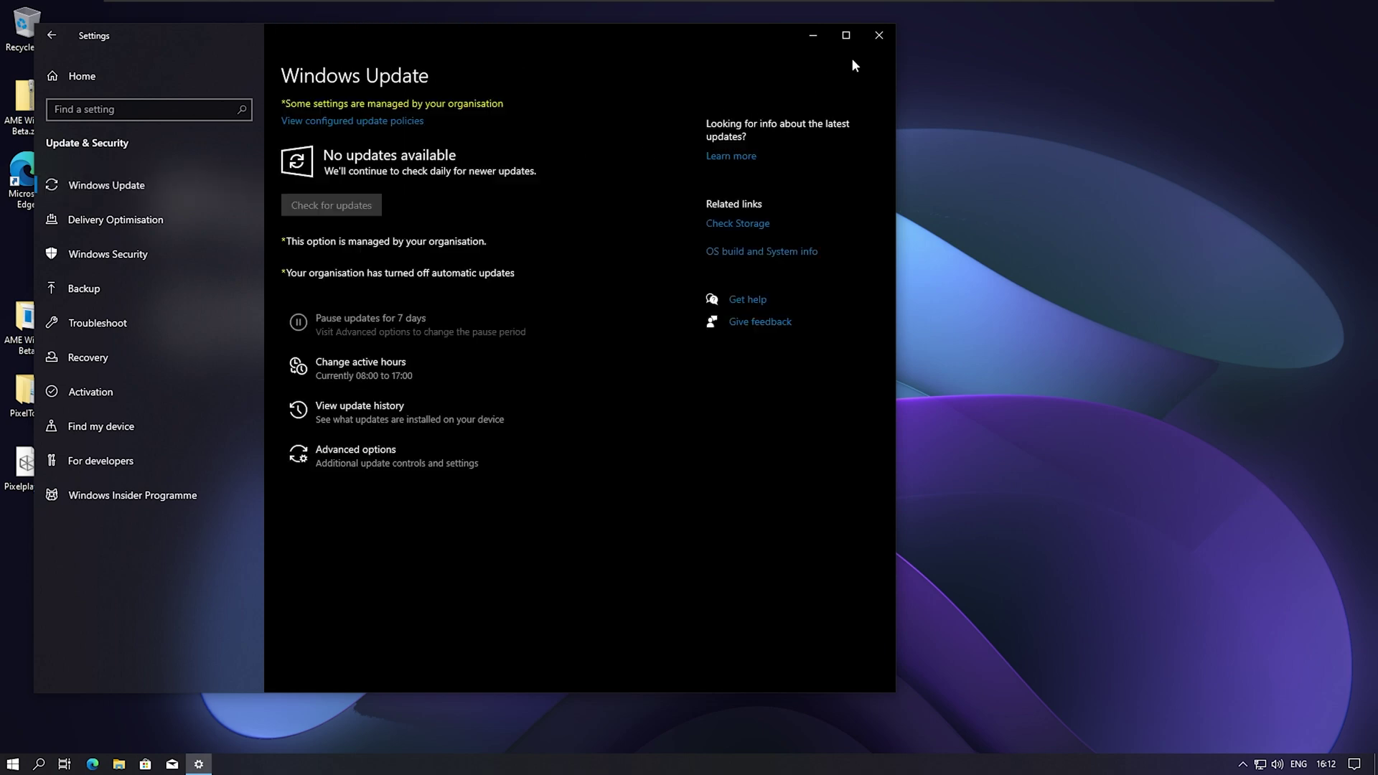
{"action": "left_click", "coordinate": [868, 36]}
{"action": "left_click_drag", "start_coordinate": [864, 43], "coordinate": [127, 411]}
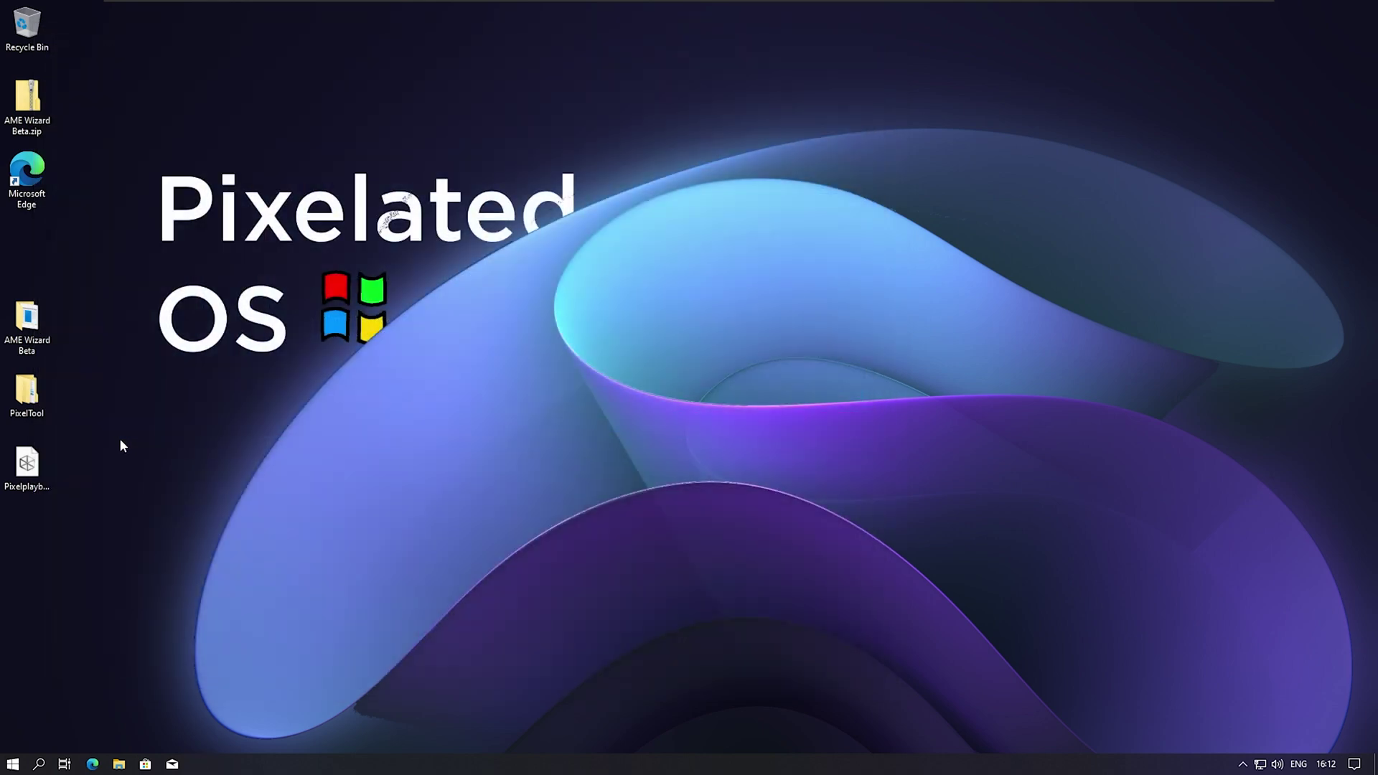
Toggle the taskbar lock and switch it back
{"action": "right_click", "coordinate": [387, 758]}
{"action": "left_click", "coordinate": [446, 729]}
{"action": "right_click", "coordinate": [393, 772]}
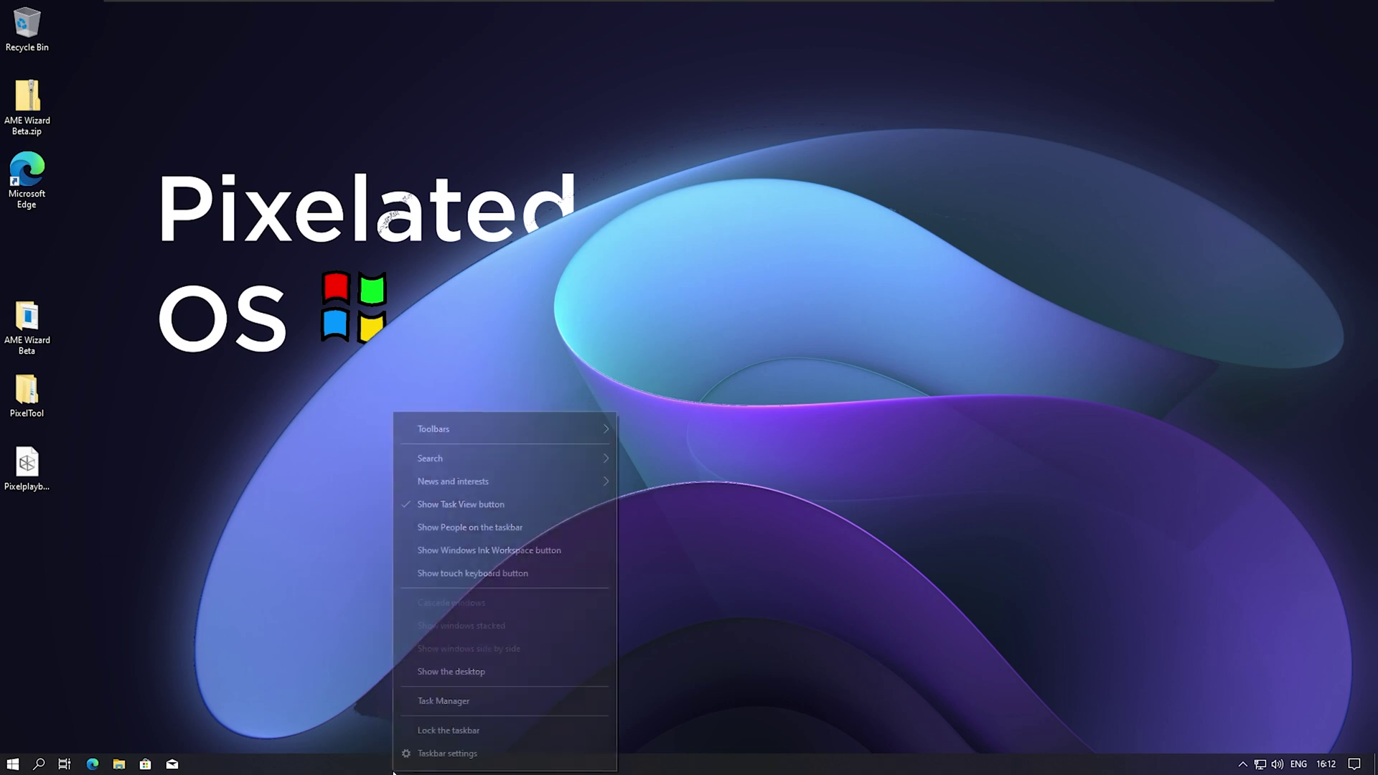
{"action": "left_click", "coordinate": [411, 730]}
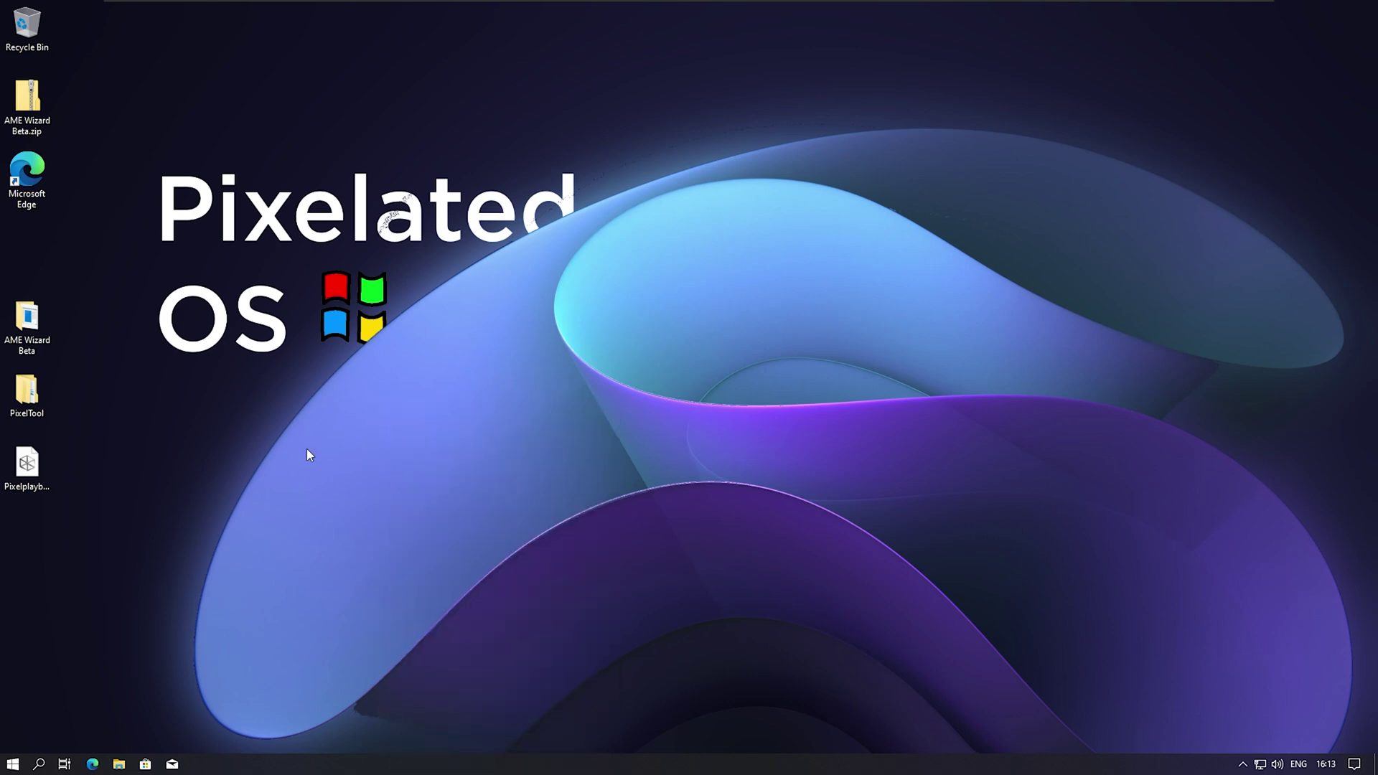
View the CPU and memory performance graphs in Task Manager, then close it
{"action": "key", "text": "ctrl+shift+Escape"}
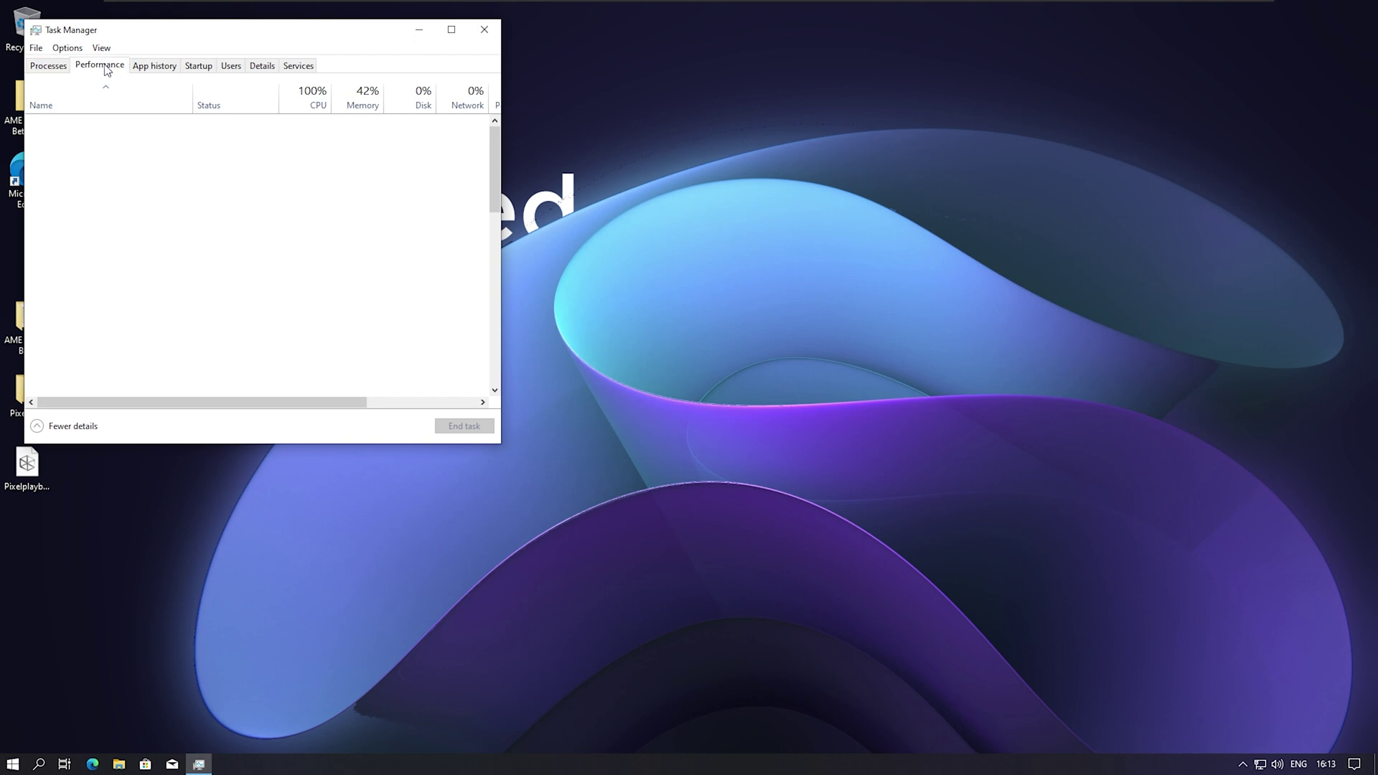
{"action": "left_click", "coordinate": [105, 68]}
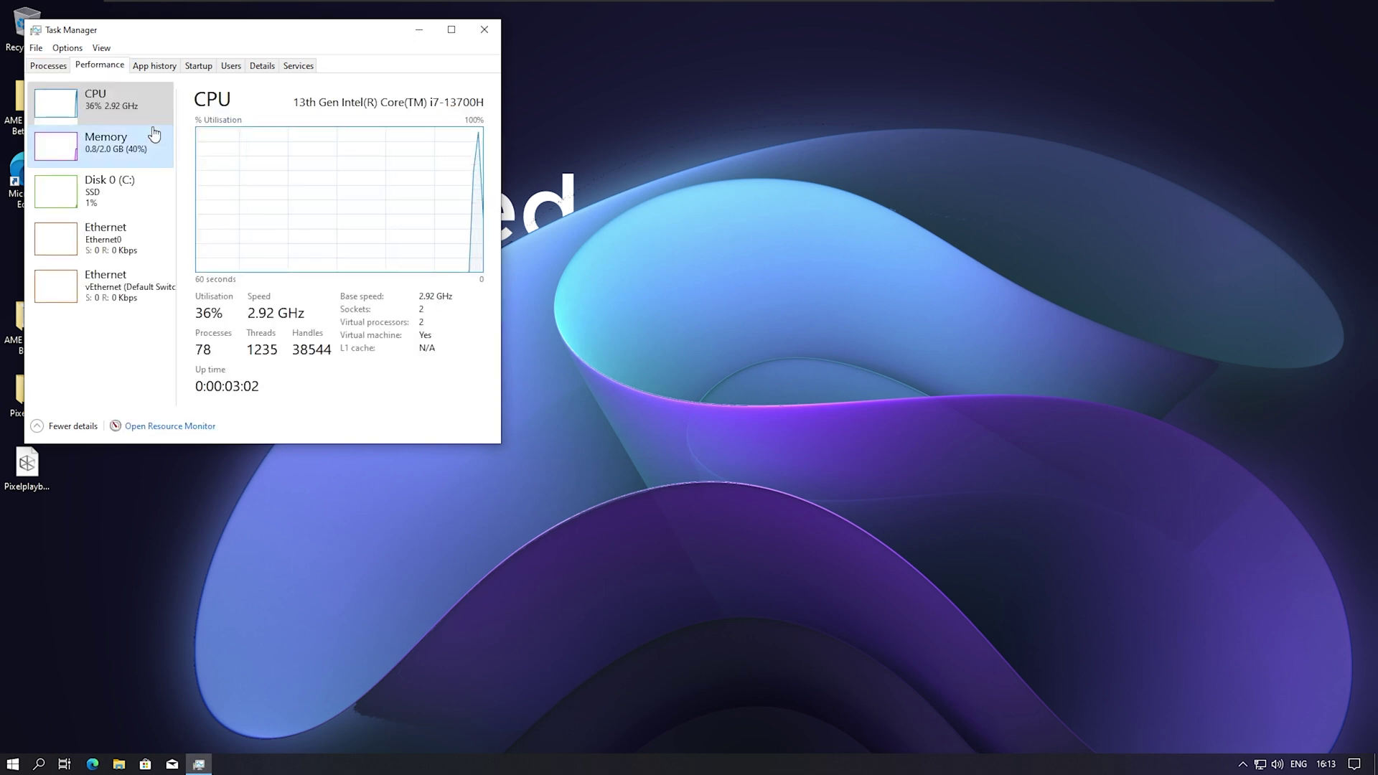
{"action": "left_click", "coordinate": [154, 134]}
{"action": "left_click", "coordinate": [152, 113]}
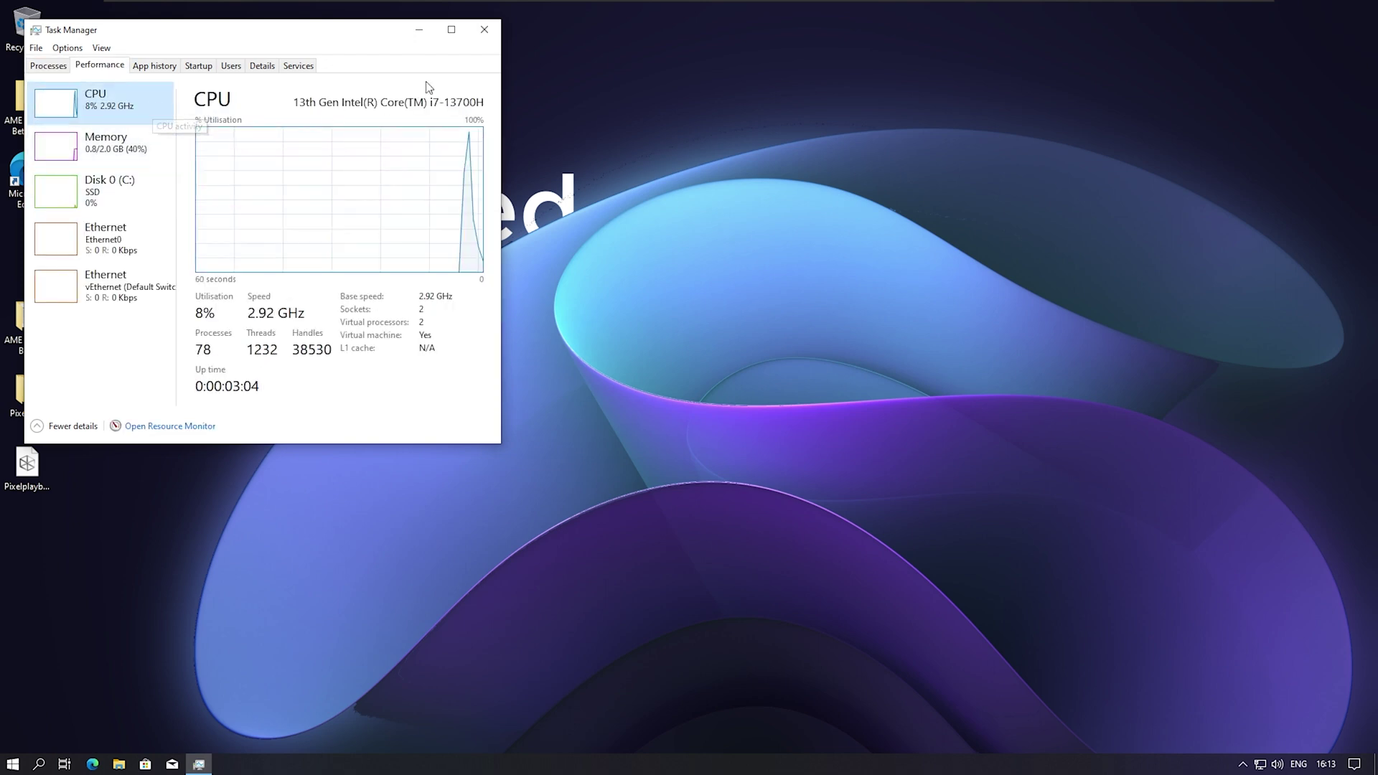
{"action": "left_click", "coordinate": [497, 28]}
{"action": "left_click_drag", "start_coordinate": [620, 106], "coordinate": [112, 420]}
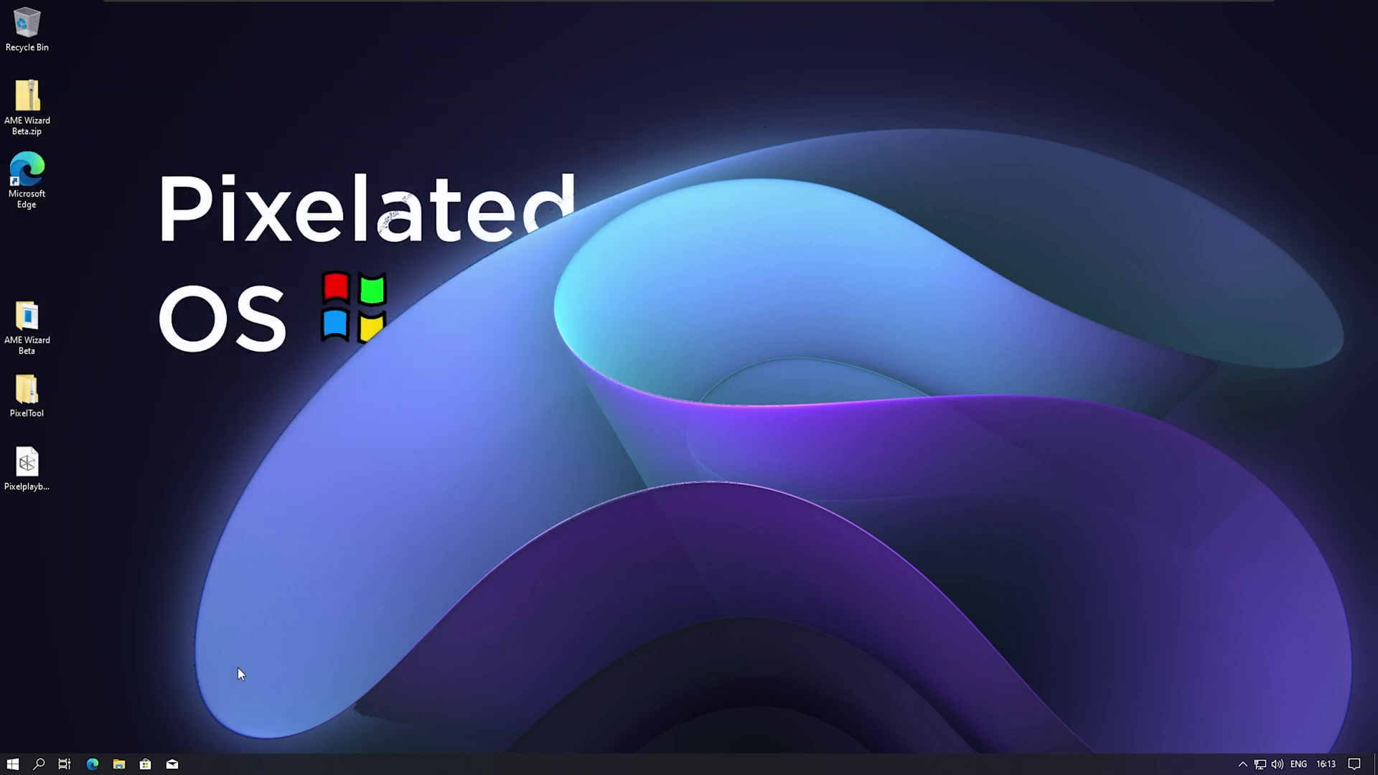
View the notification centre and the hidden system tray icons, then return to the desktop
{"action": "left_click", "coordinate": [1354, 764]}
{"action": "left_click", "coordinate": [1244, 764]}
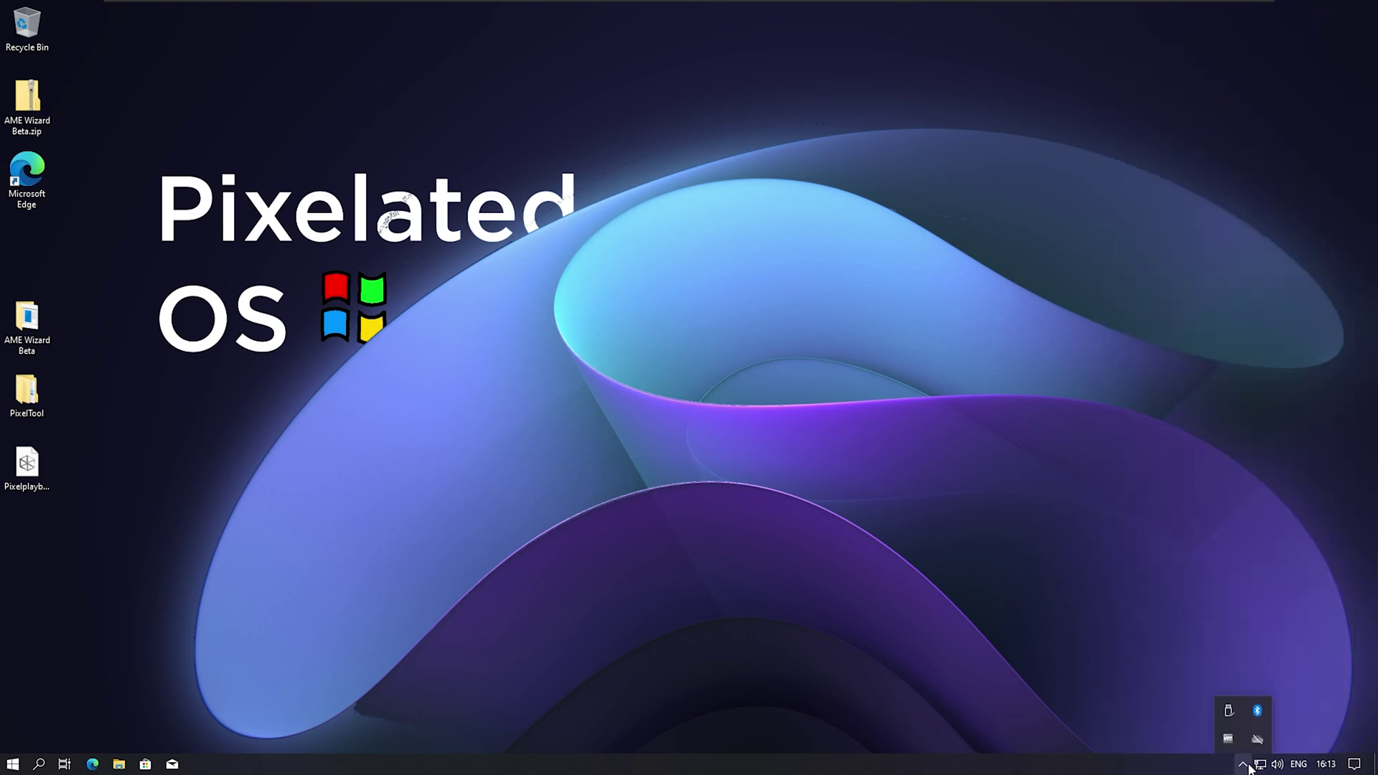
{"action": "left_click_drag", "start_coordinate": [822, 414], "coordinate": [373, 250]}
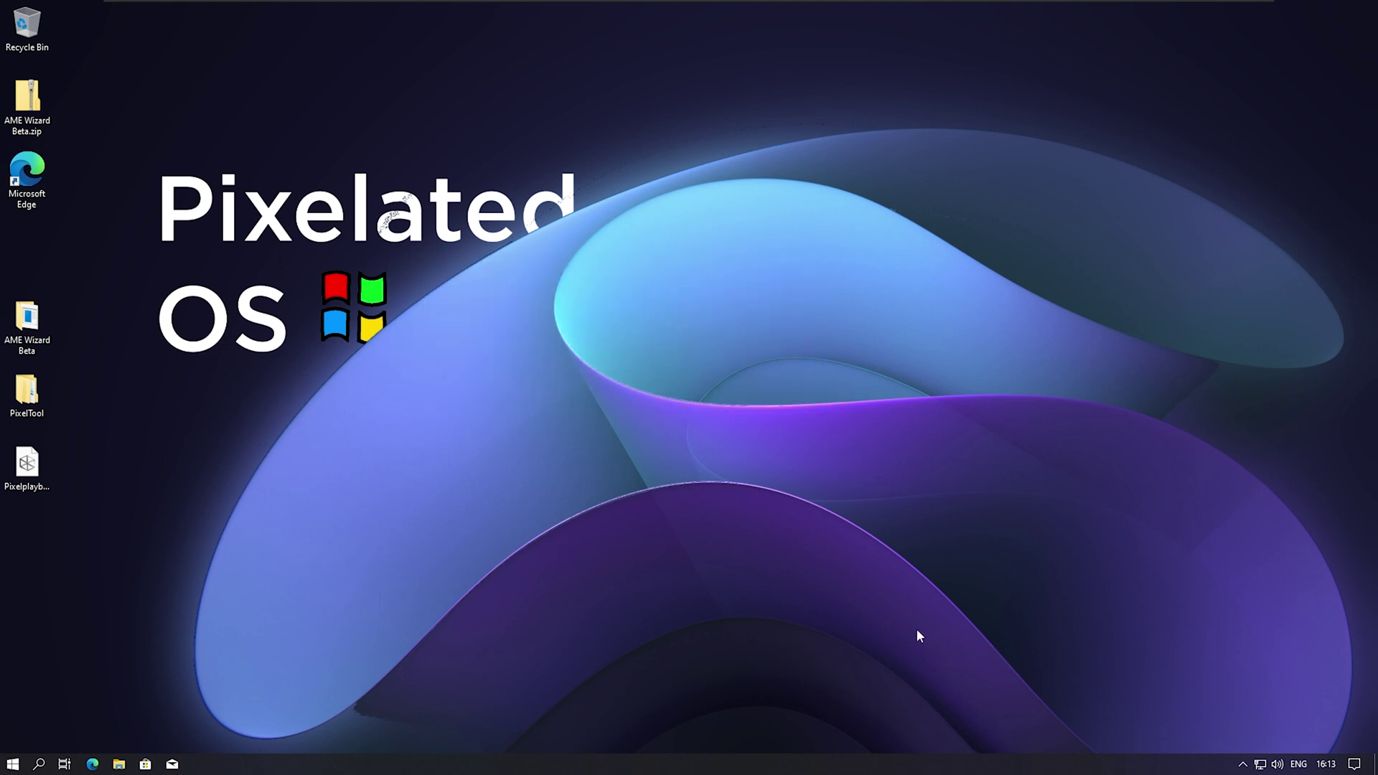
{"action": "left_click_drag", "start_coordinate": [1082, 633], "coordinate": [260, 408]}
Display the Windows version information by running winver
{"action": "key", "text": "super+r"}
{"action": "key", "text": "Escape"}
{"action": "key", "text": "super+r"}
{"action": "type", "text": "winver"}
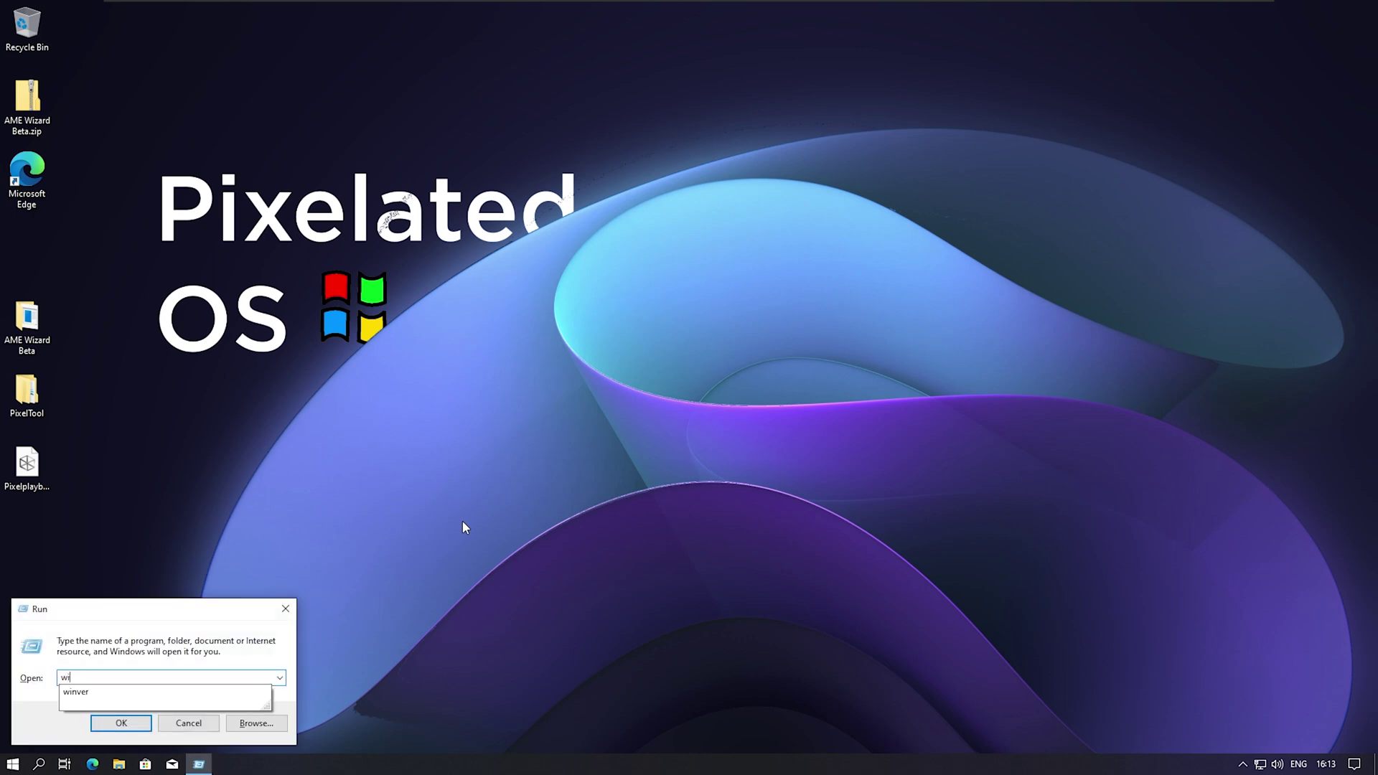
{"action": "key", "text": "Return"}
Open File Explorer at This PC and move its window beside the About Windows dialog
{"action": "key", "text": "super"}
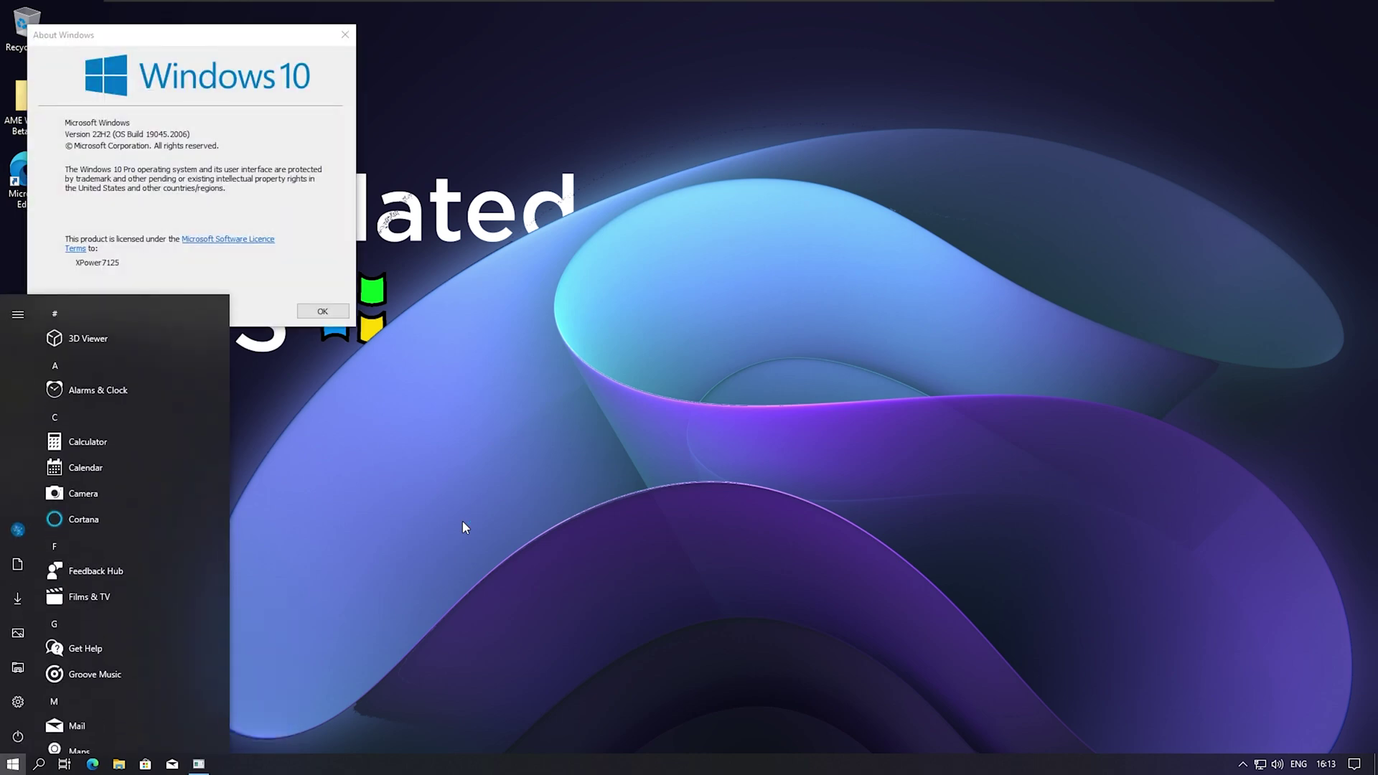
{"action": "key", "text": "super+e"}
{"action": "left_click_drag", "start_coordinate": [516, 180], "coordinate": [793, 284]}
{"action": "key", "text": "super"}
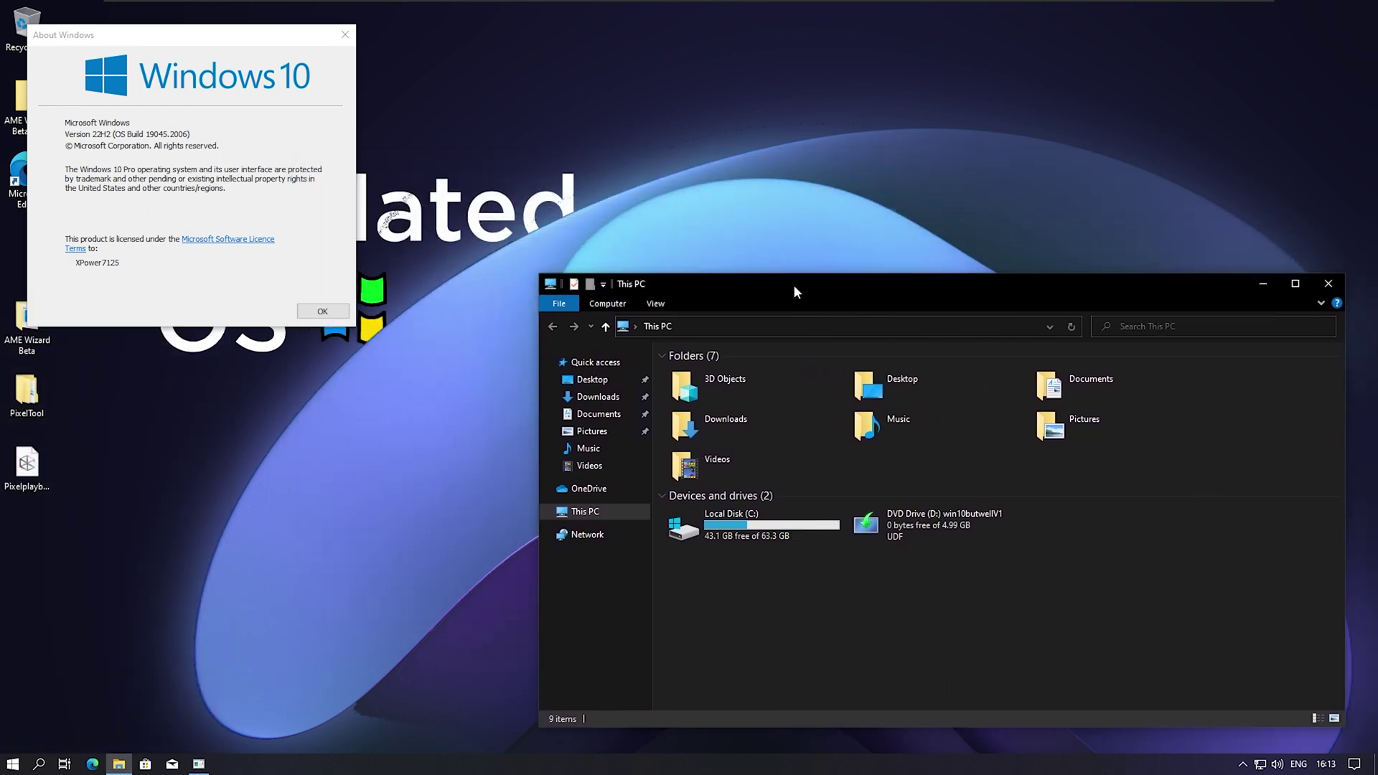